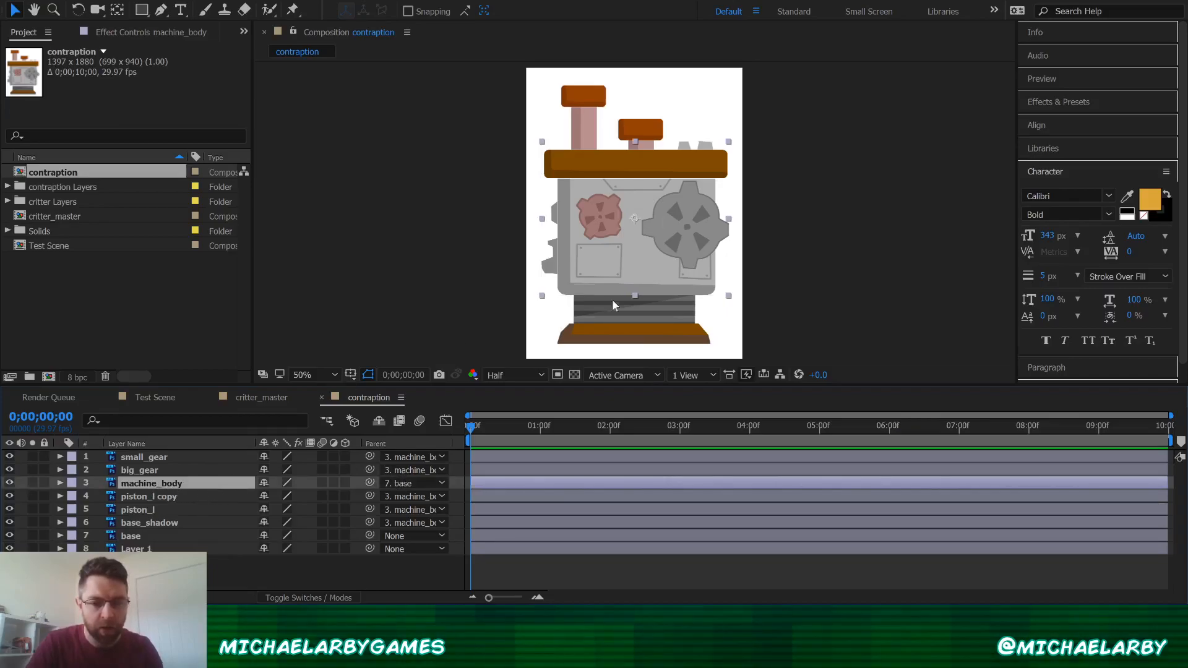
# Step: Test the parenting by moving machine_body up and back onto the base, and check the selection and anchor points of base and both gears
pyautogui.click(623, 339)
pyautogui.click(645, 270)
pyautogui.moveTo(633, 261); pyautogui.dragTo(632, 236)
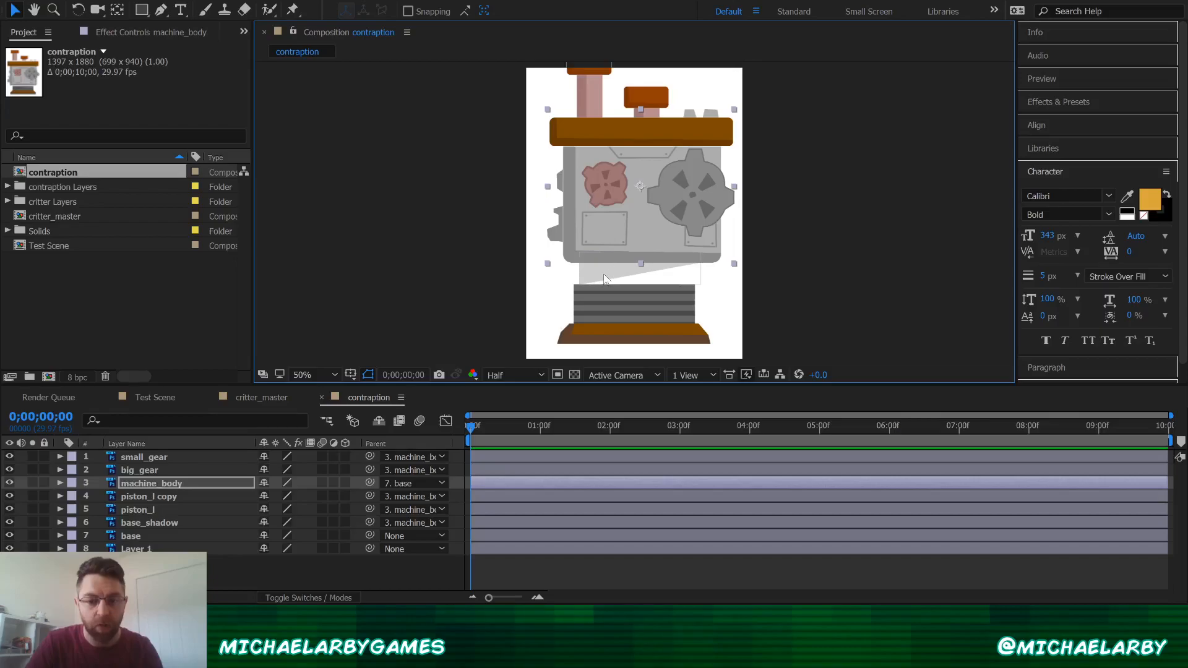
pyautogui.moveTo(637, 229); pyautogui.dragTo(632, 261)
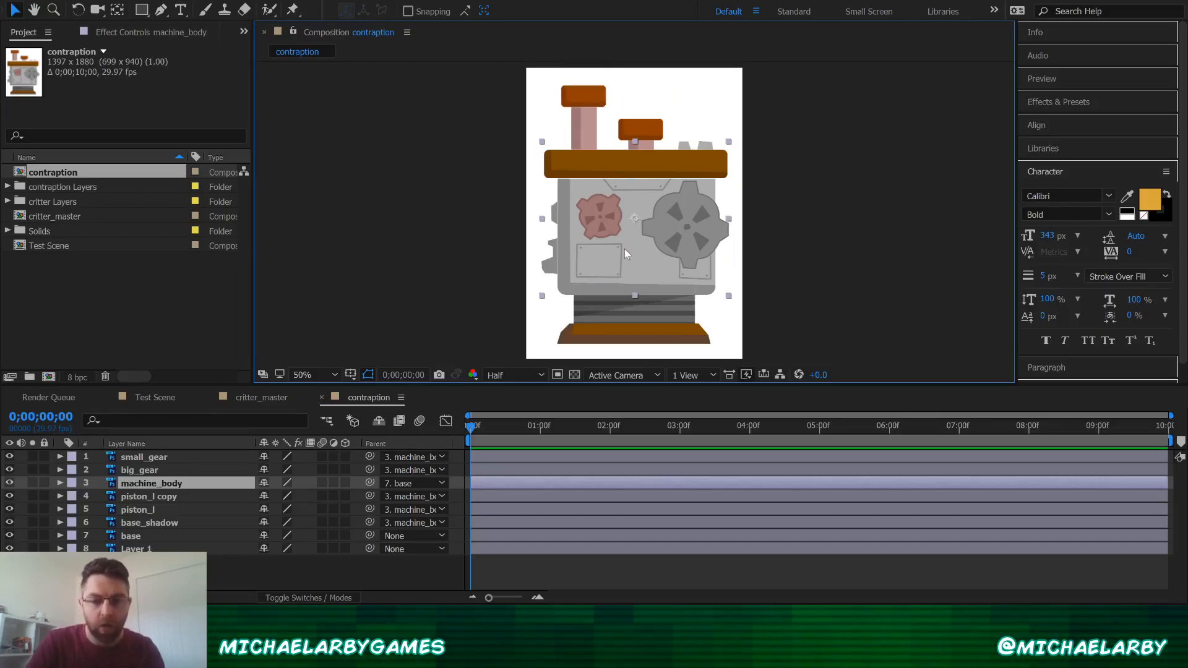
pyautogui.moveTo(640, 327)
pyautogui.mouseDown()
pyautogui.moveTo(658, 289)
pyautogui.moveTo(635, 318)
pyautogui.moveTo(644, 329)
pyautogui.mouseUp()
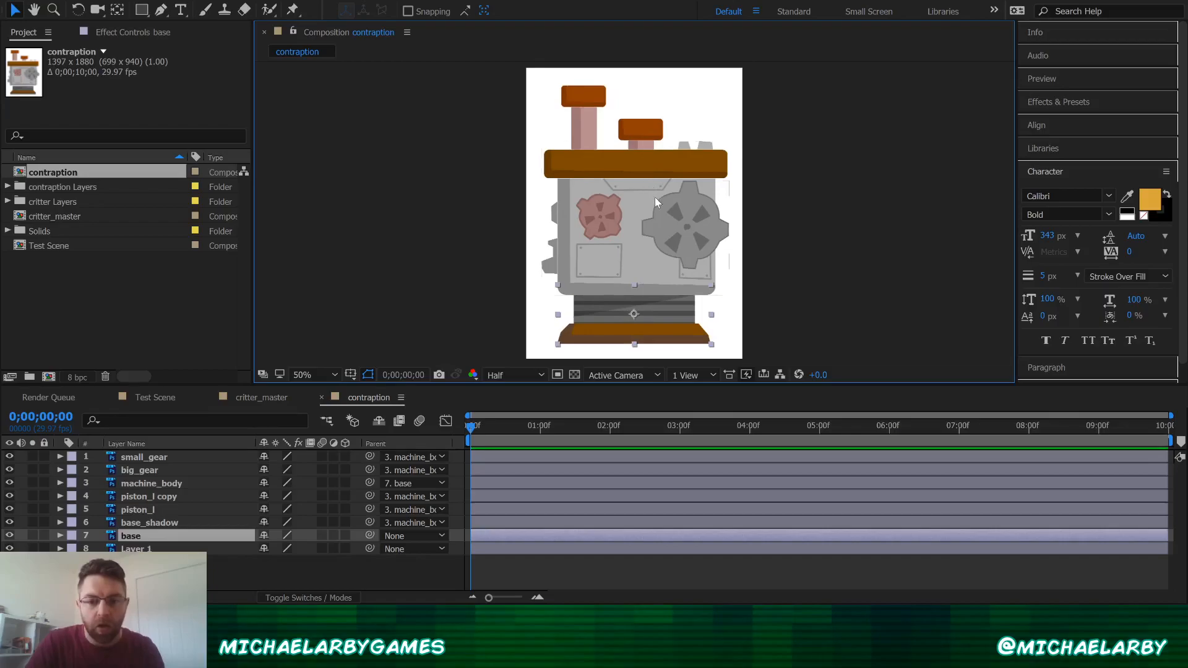
pyautogui.click(613, 220)
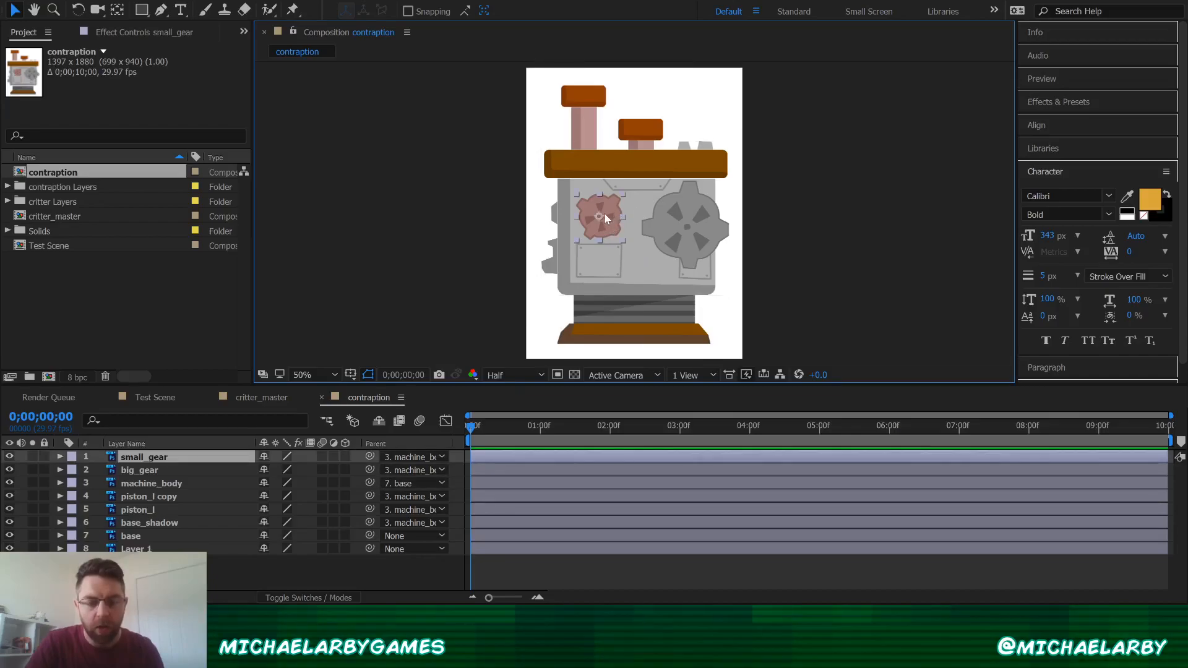
pyautogui.click(681, 227)
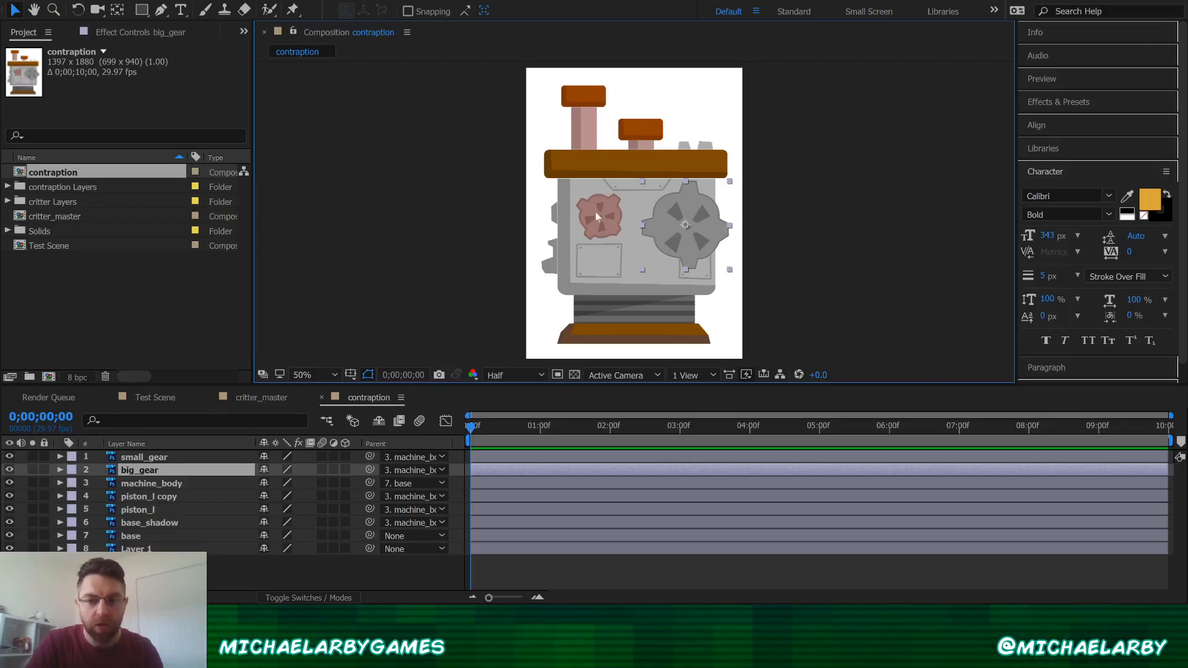
# Step: Move the anchor points of piston_l and piston_l copy down to just below the machine's brown lid
pyautogui.click(579, 133)
pyautogui.click(117, 11)
pyautogui.click(585, 152)
pyautogui.moveTo(579, 157); pyautogui.dragTo(634, 135)
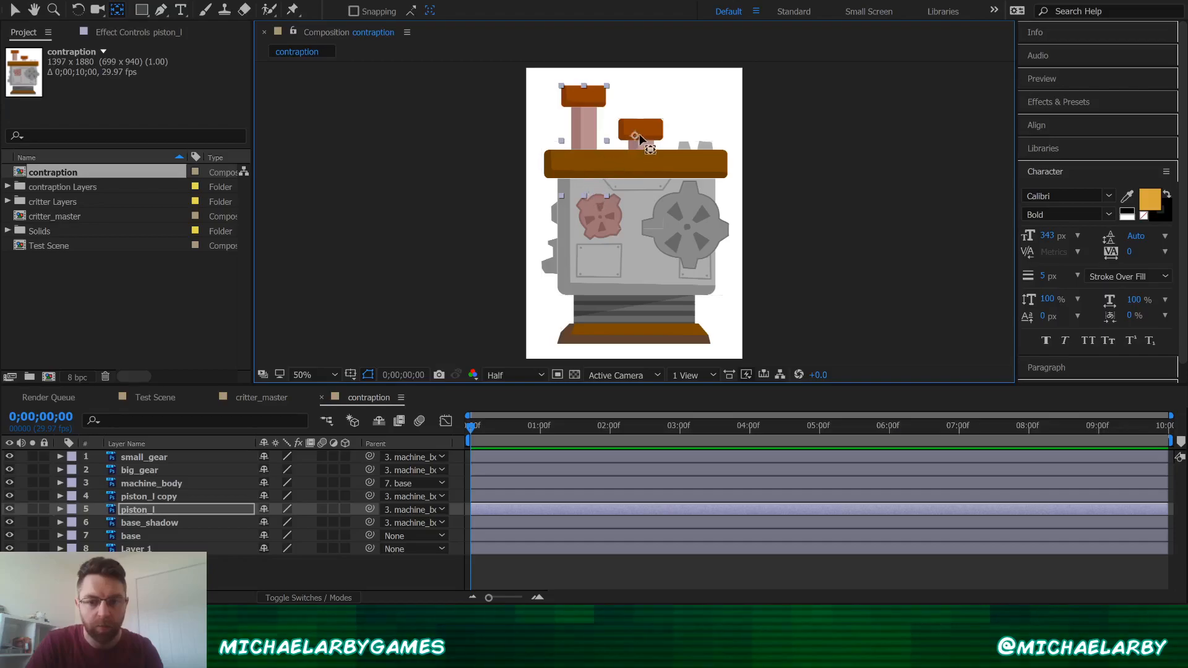
pyautogui.moveTo(613, 161); pyautogui.dragTo(589, 182)
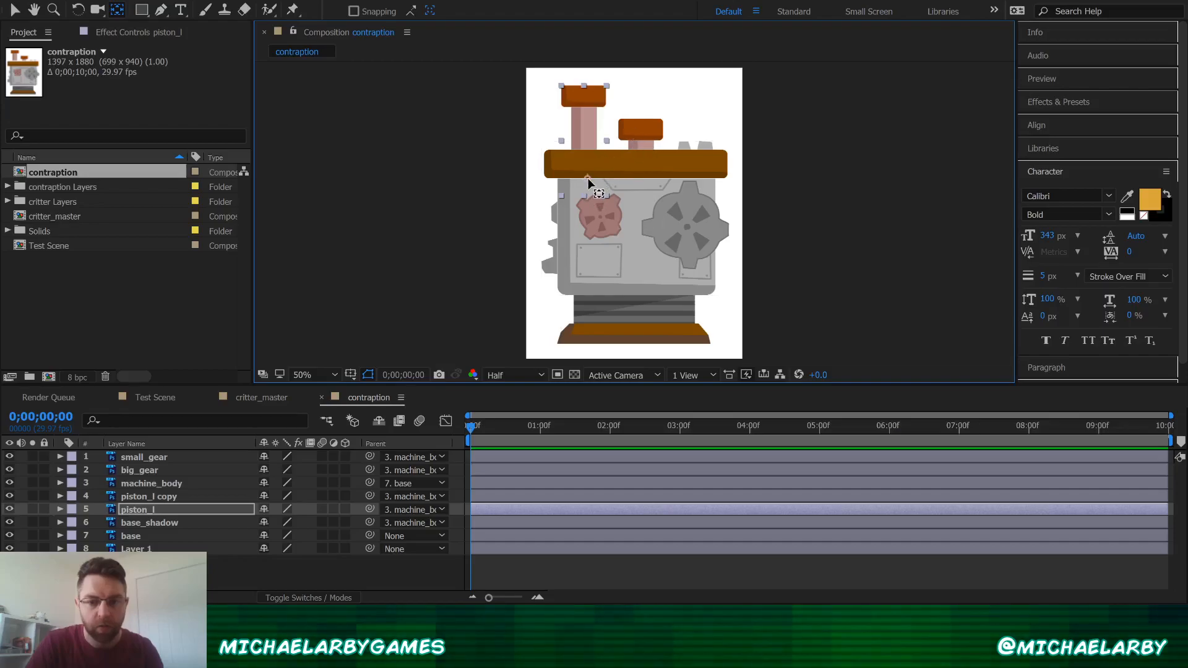
pyautogui.click(160, 500)
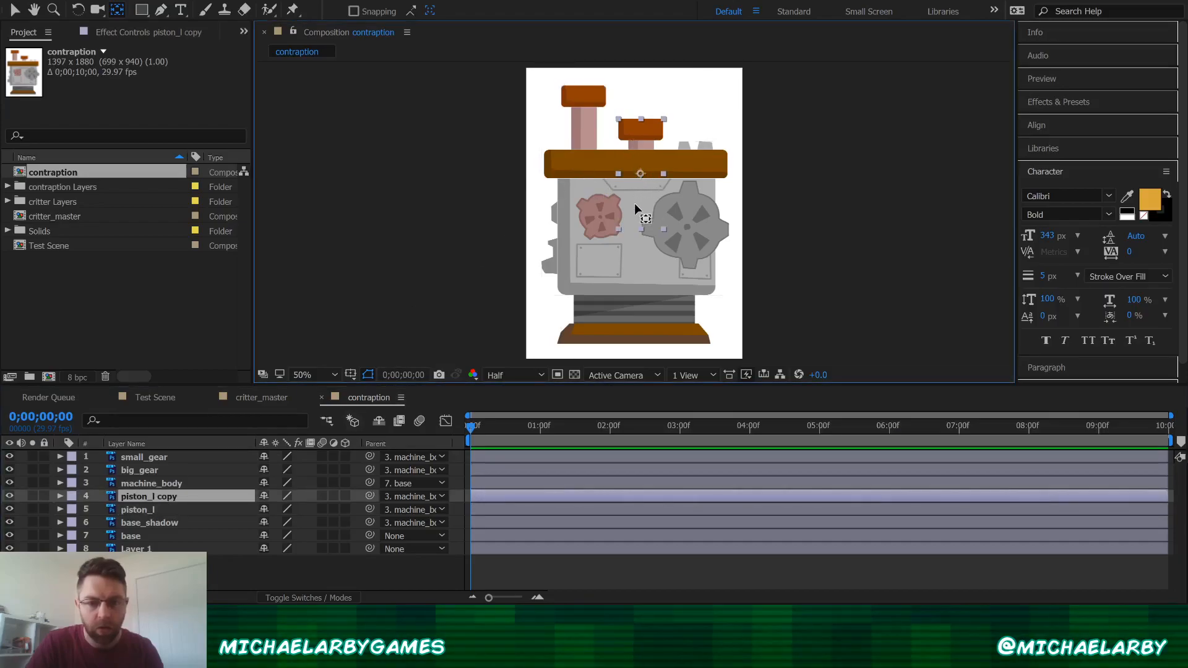
pyautogui.press('Return')
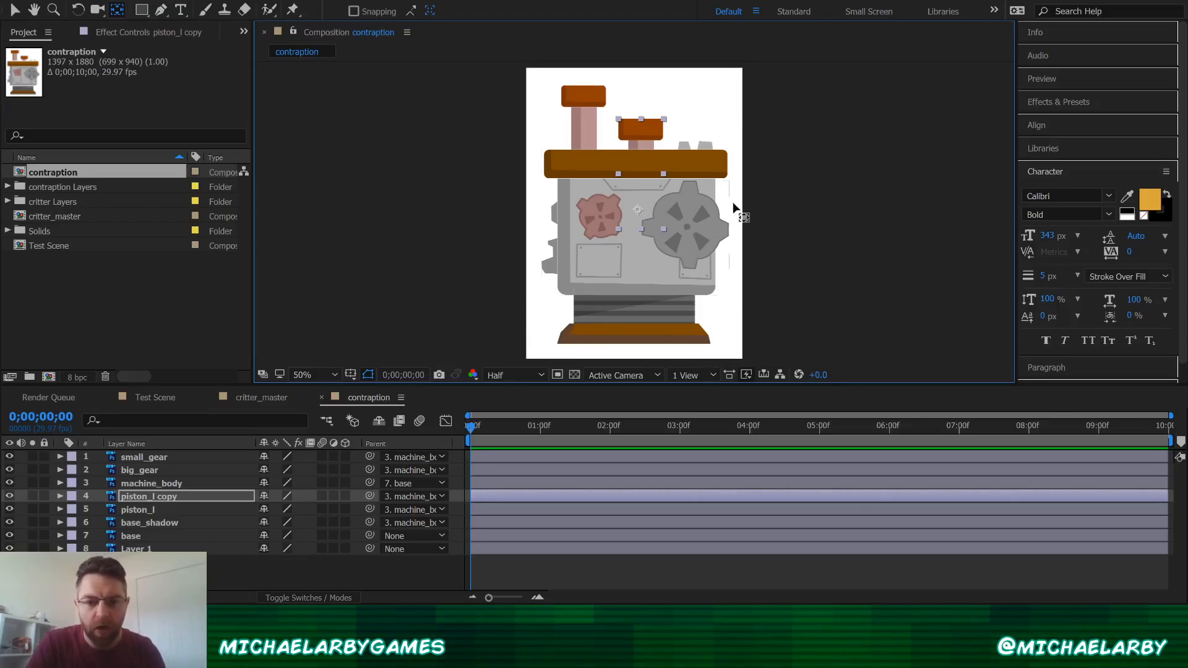
# Step: Set the playhead to frame 0, enlarge the timeline area, and reveal the Transform properties of piston_l
pyautogui.click(532, 428)
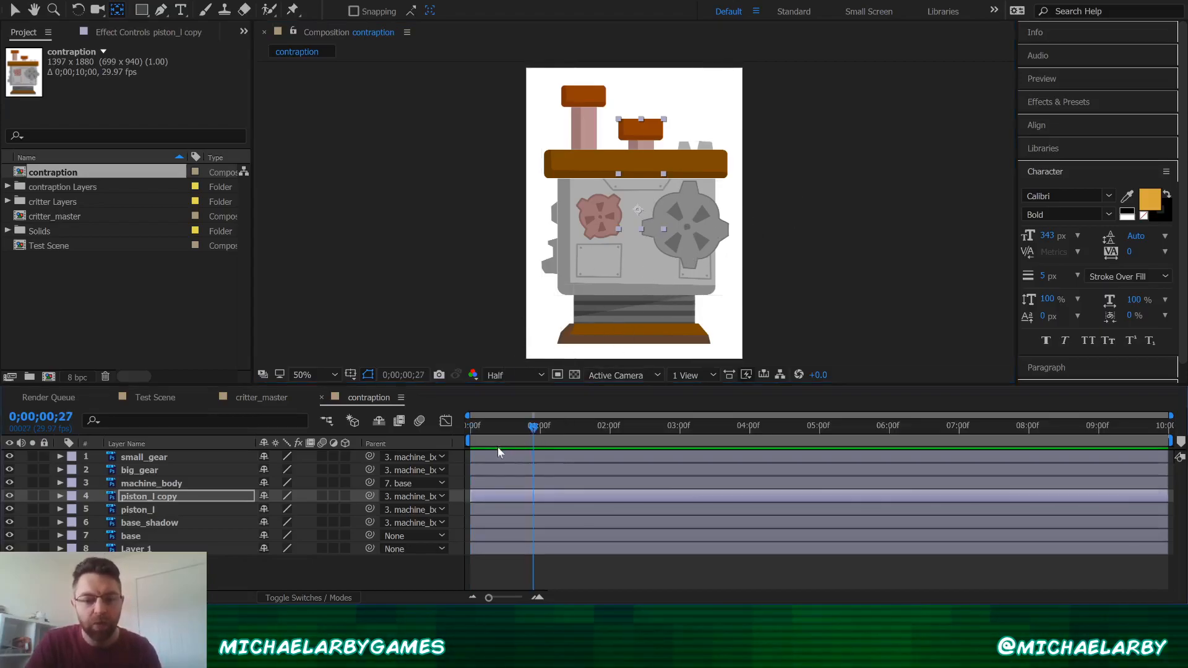
pyautogui.moveTo(518, 429); pyautogui.dragTo(470, 429)
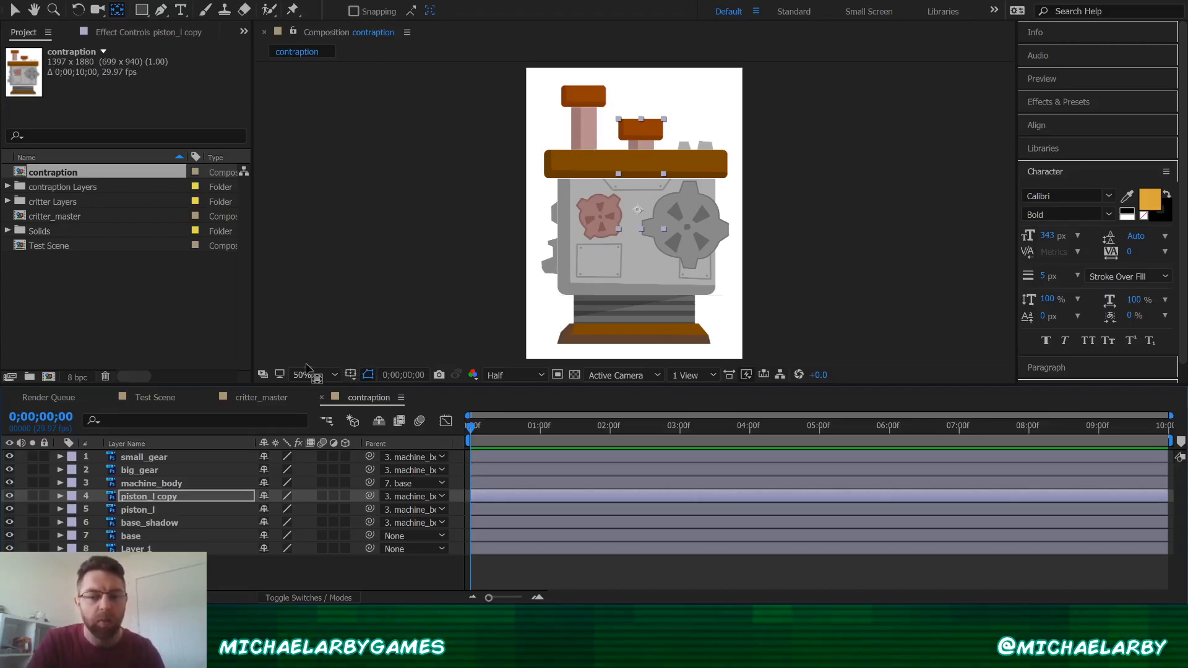
pyautogui.press('v')
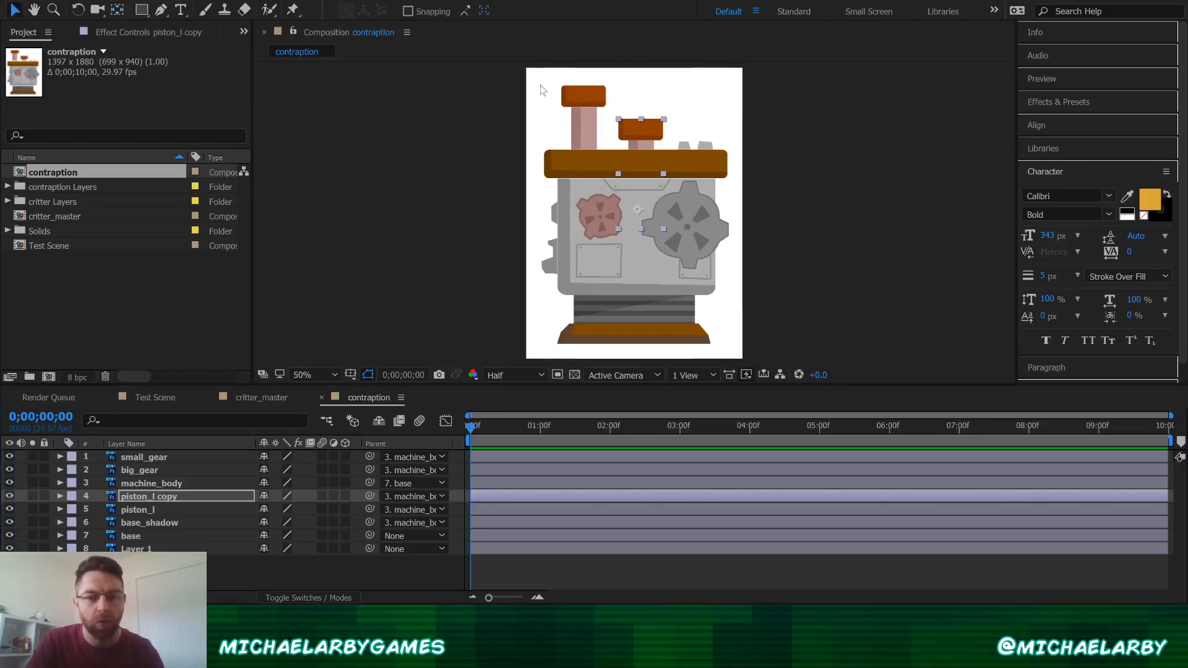
pyautogui.click(590, 109)
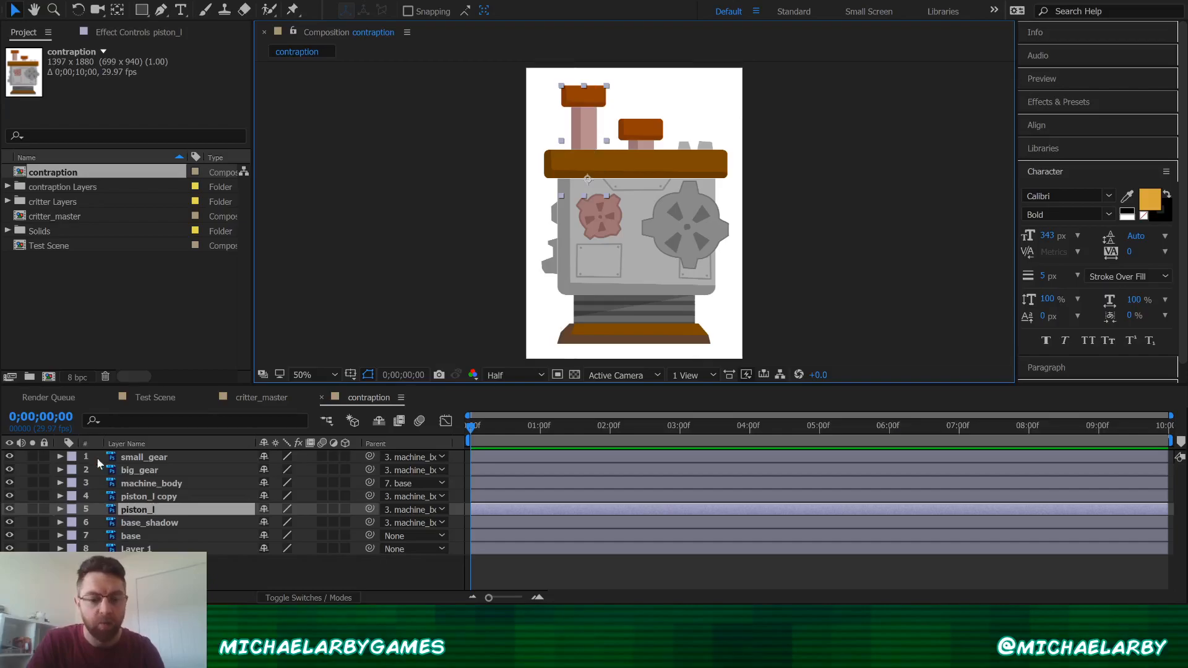
pyautogui.click(58, 508)
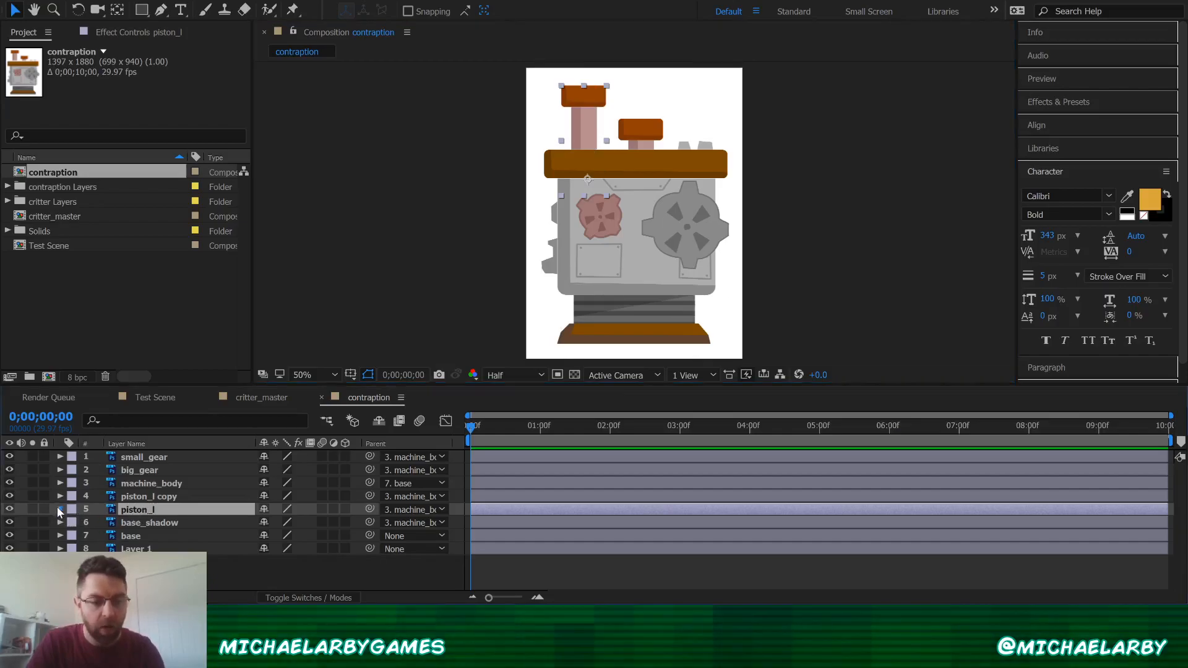
pyautogui.click(59, 509)
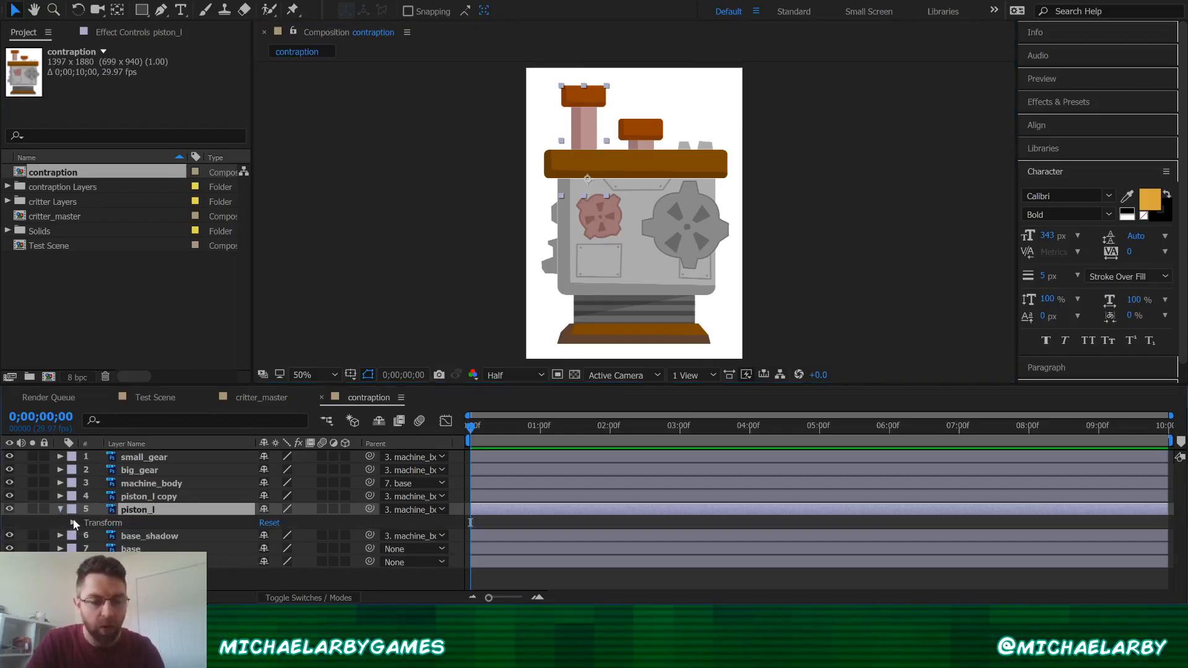
pyautogui.moveTo(304, 385); pyautogui.dragTo(368, 277)
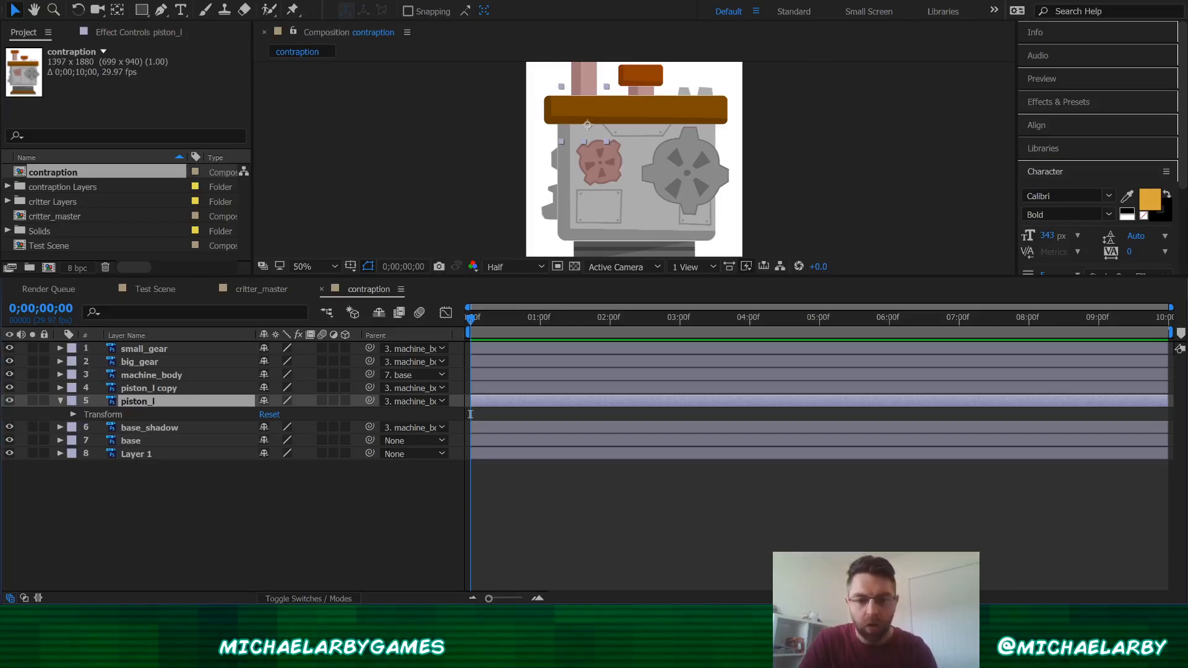
pyautogui.moveTo(449, 278); pyautogui.dragTo(425, 357)
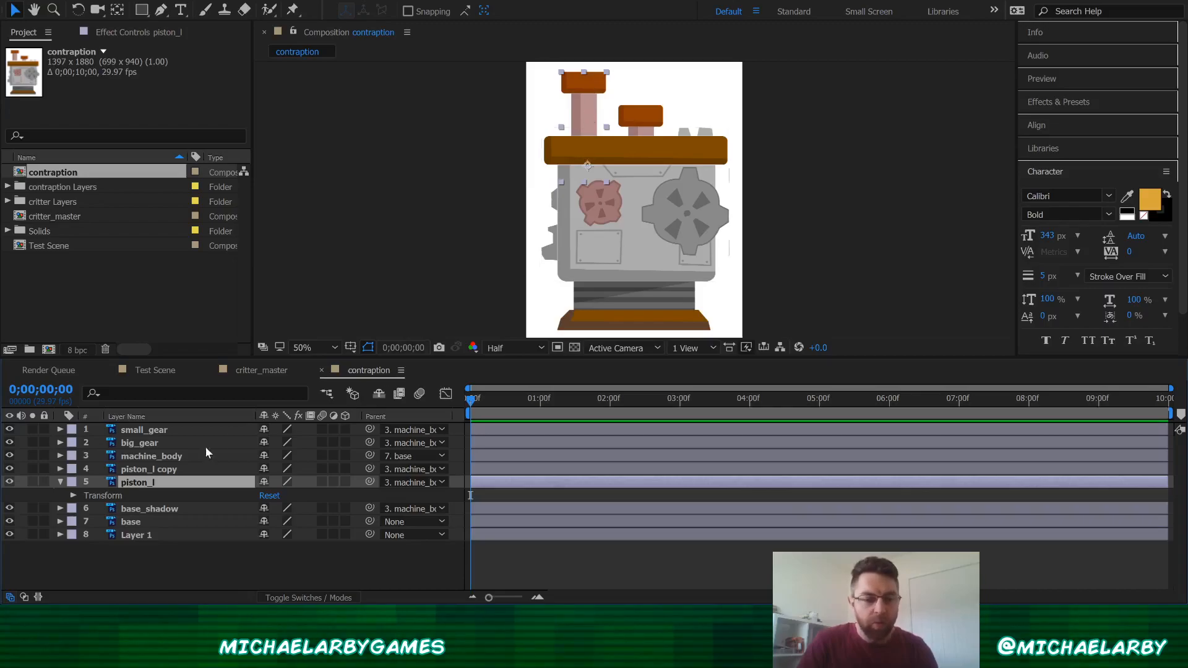
pyautogui.click(73, 496)
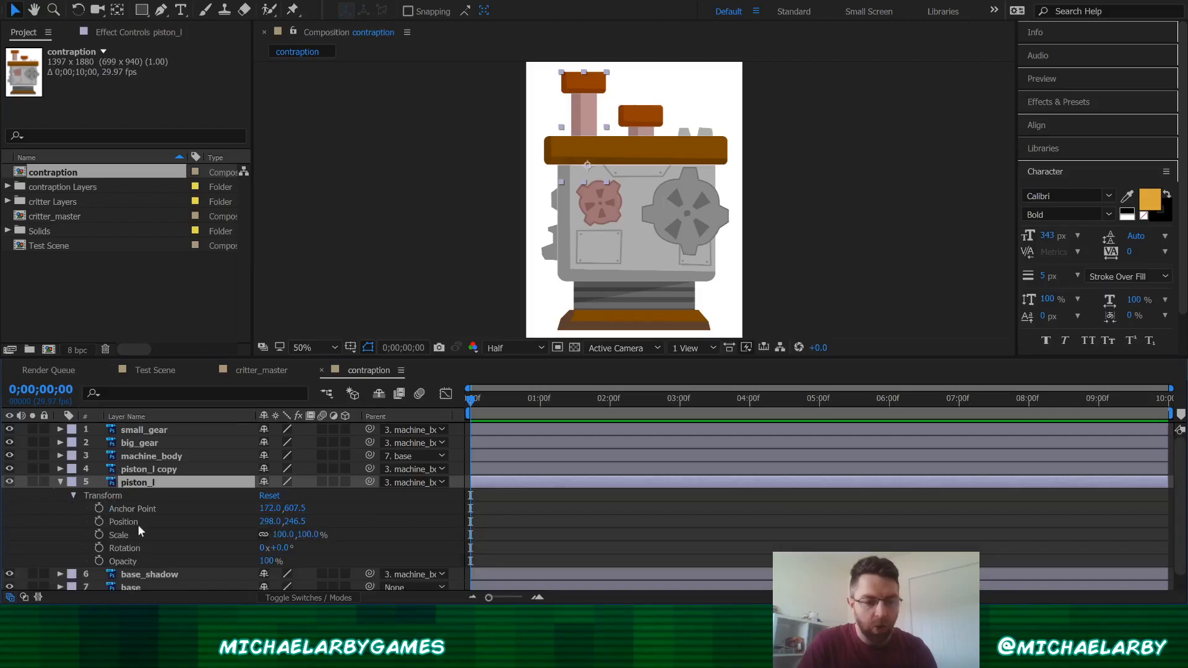
pyautogui.scroll(-1, 153, 497)
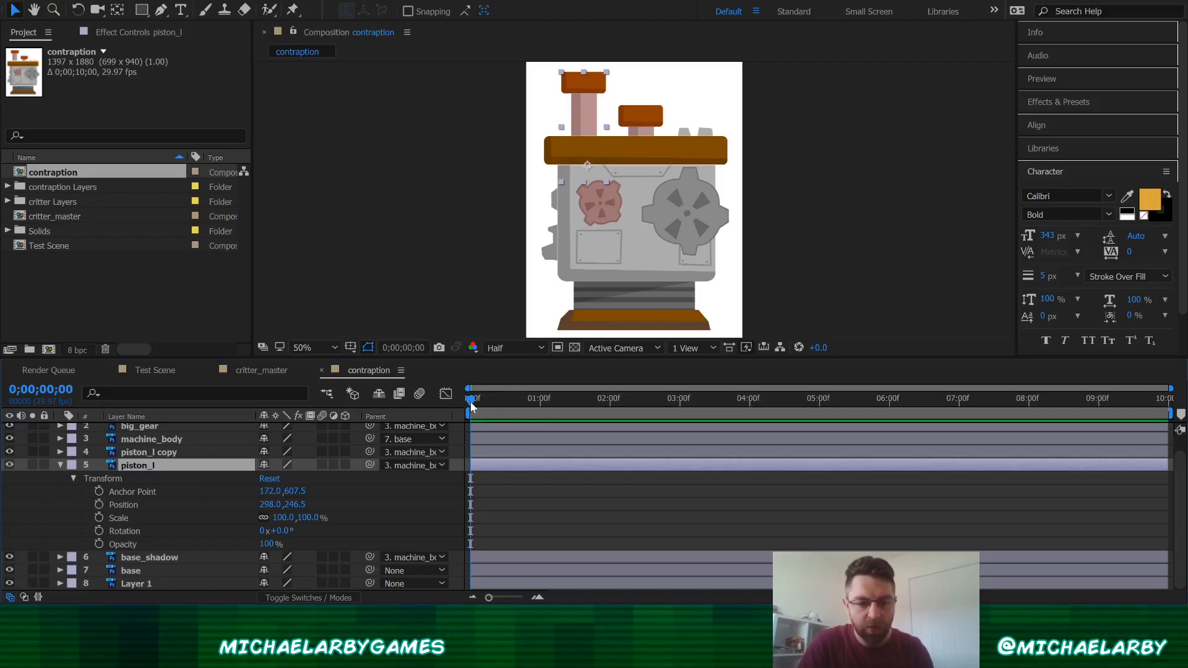
pyautogui.click(99, 505)
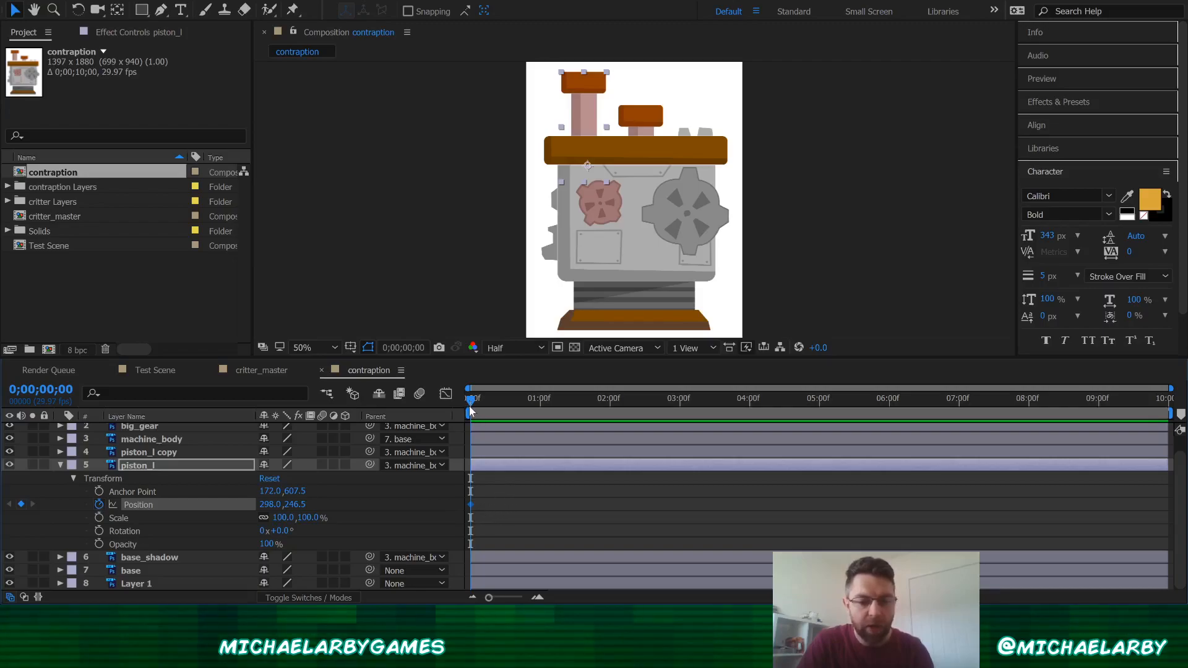
pyautogui.moveTo(472, 402); pyautogui.dragTo(503, 399)
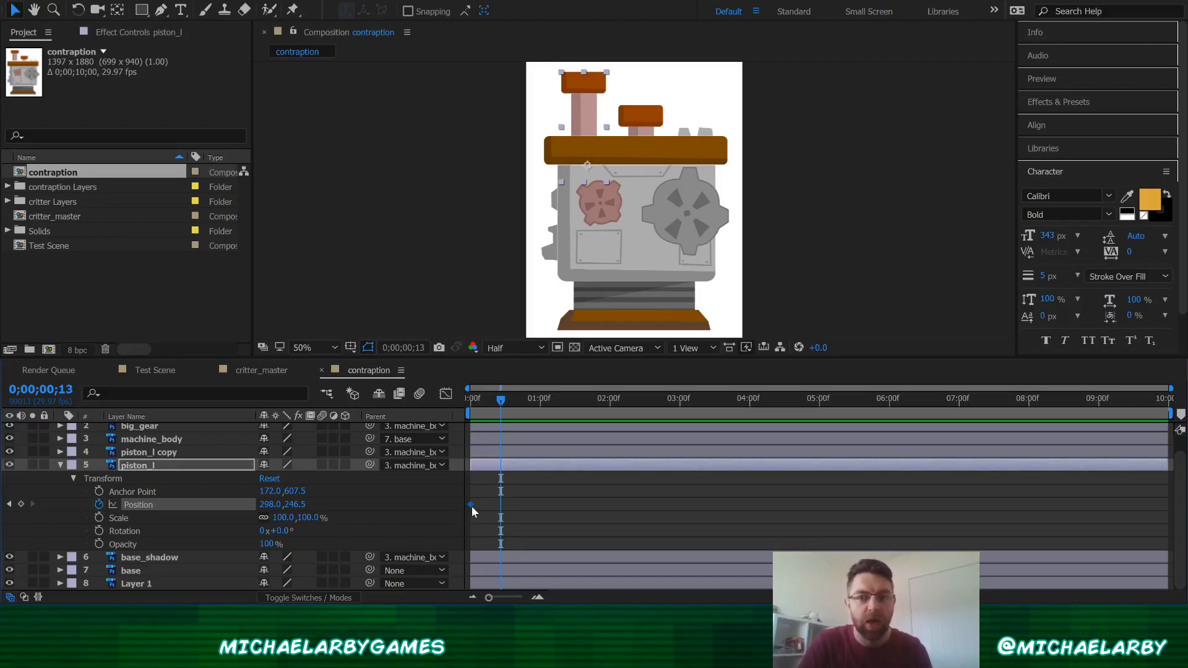
pyautogui.click(99, 505)
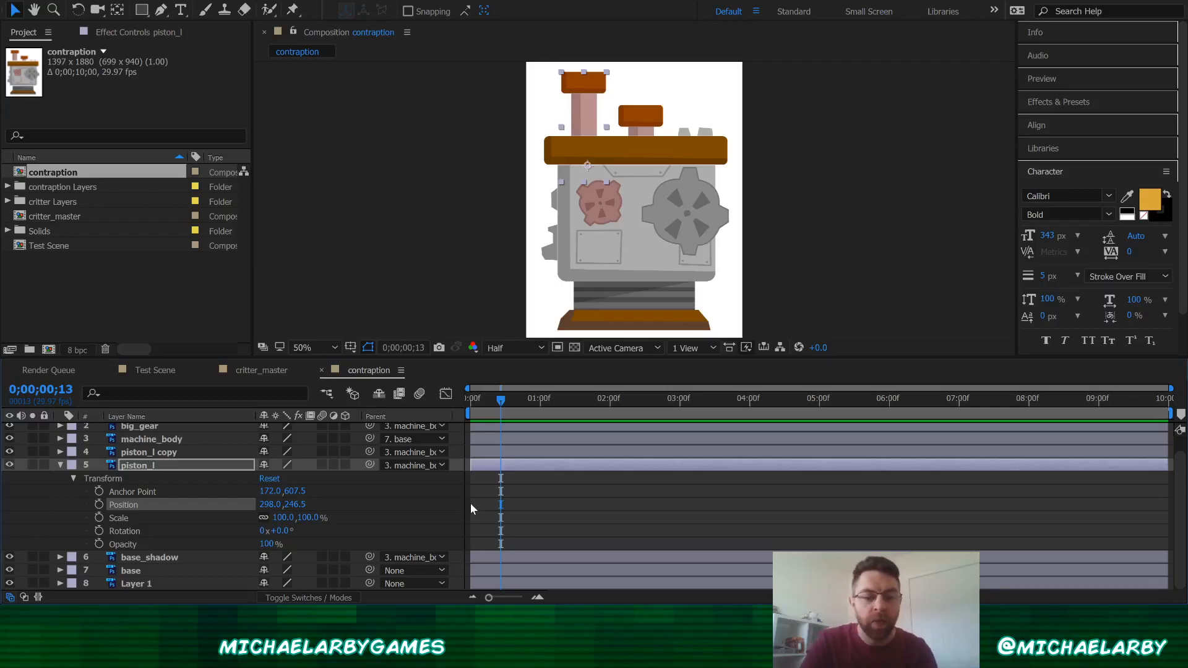
# Step: Enable Position keyframing for piston_l at frame 13 and move that keyframe to frame 0
pyautogui.click(98, 505)
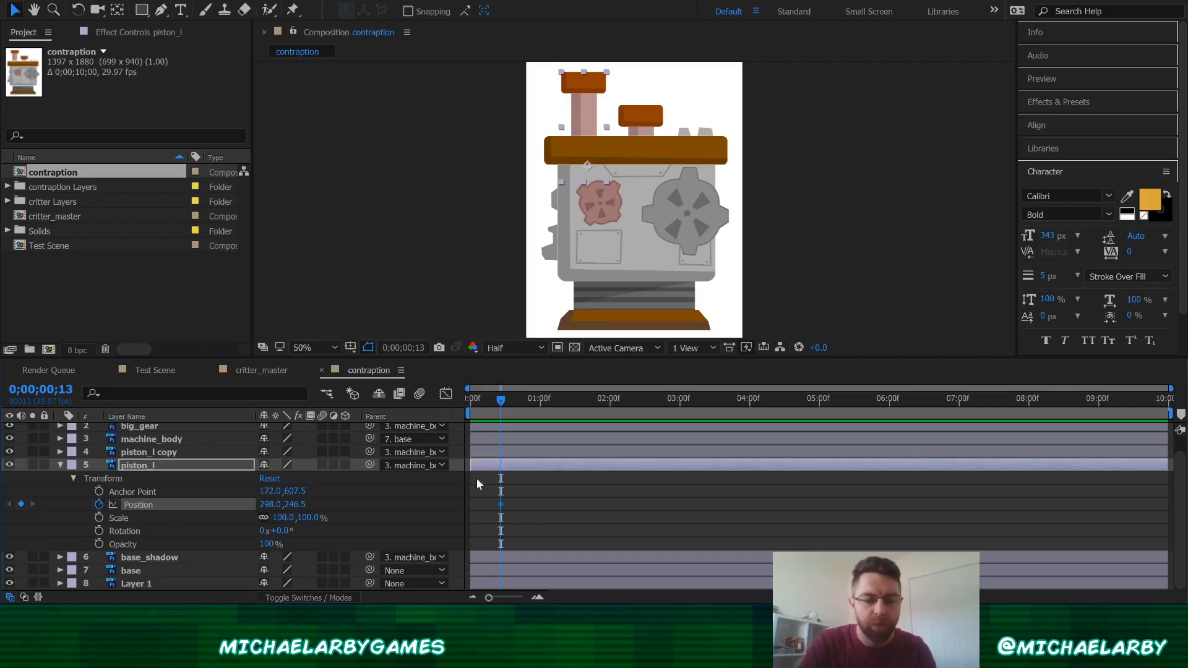
pyautogui.moveTo(501, 401); pyautogui.dragTo(537, 402)
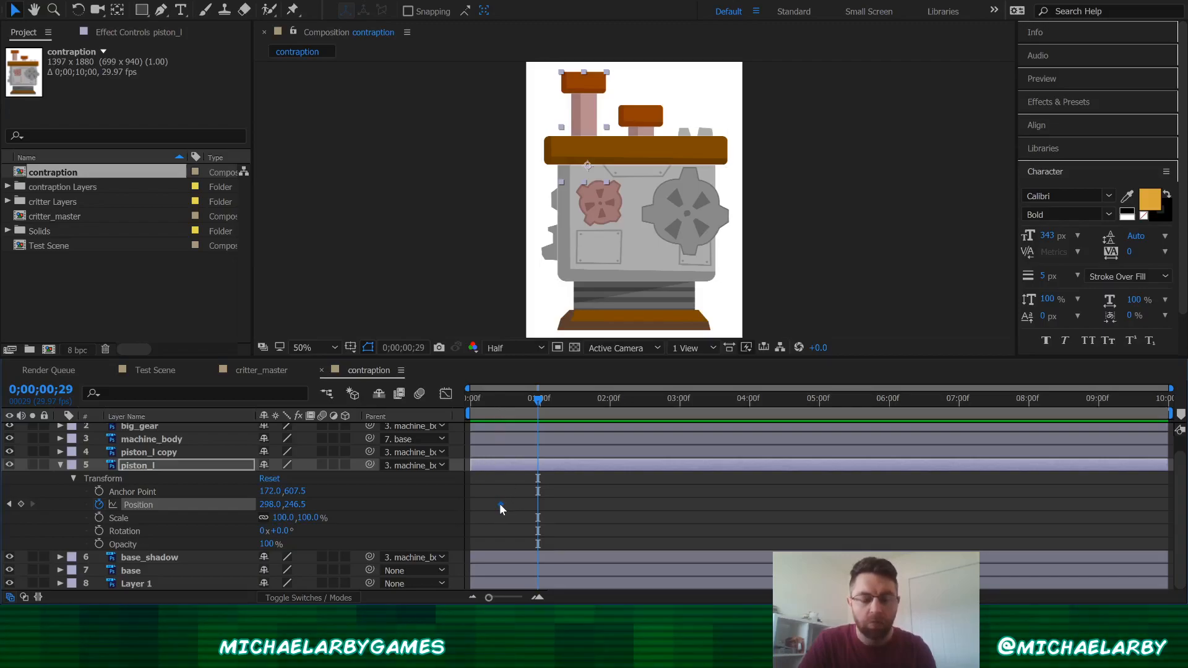
pyautogui.hotkey('ctrl', 'v')
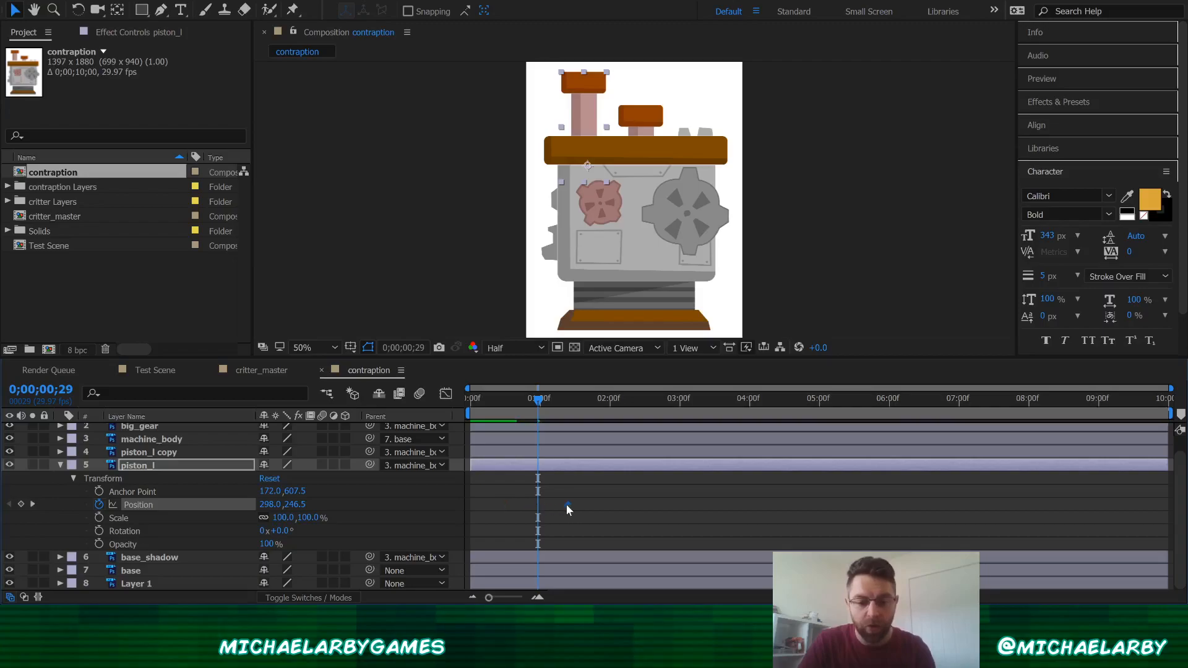
pyautogui.moveTo(498, 504); pyautogui.dragTo(470, 504)
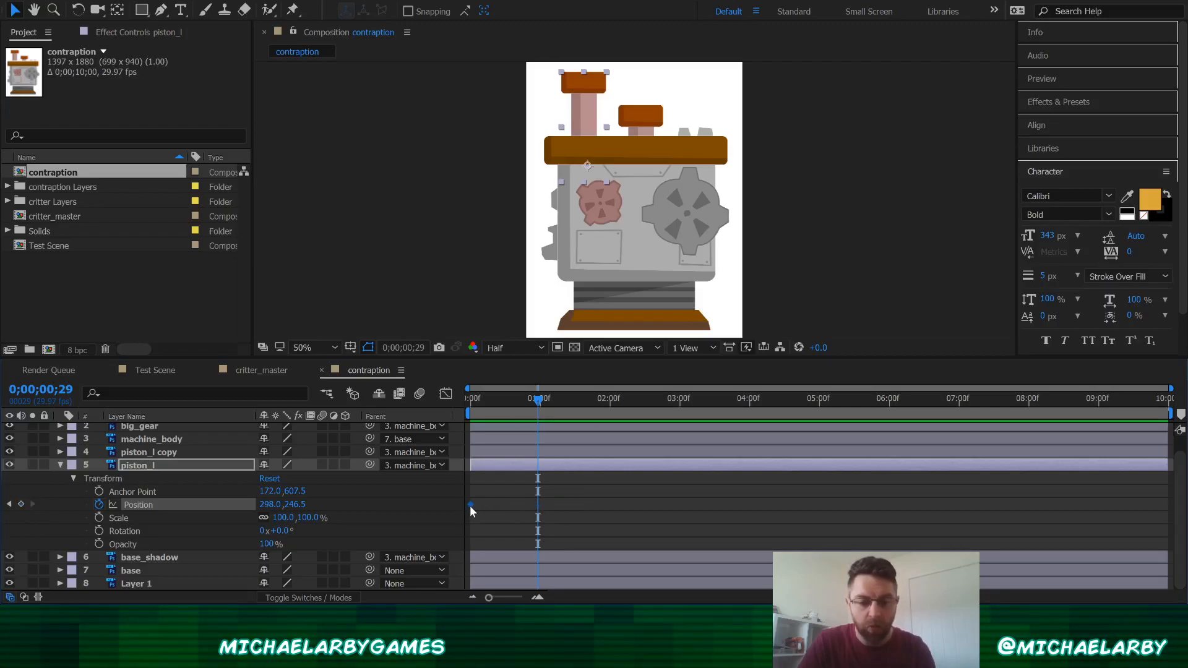
# Step: At frame 13, lower piston_l to position 298.0, 488.5 to create its second Position keyframe
pyautogui.moveTo(544, 402); pyautogui.dragTo(510, 402)
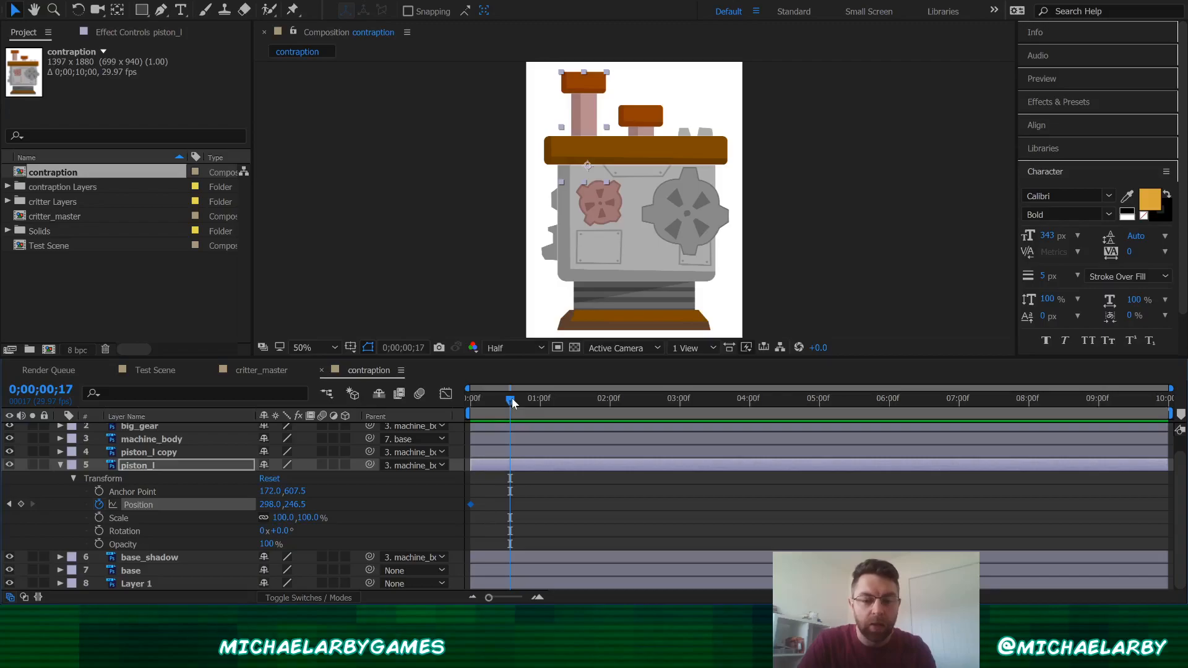
pyautogui.moveTo(511, 400); pyautogui.dragTo(498, 400)
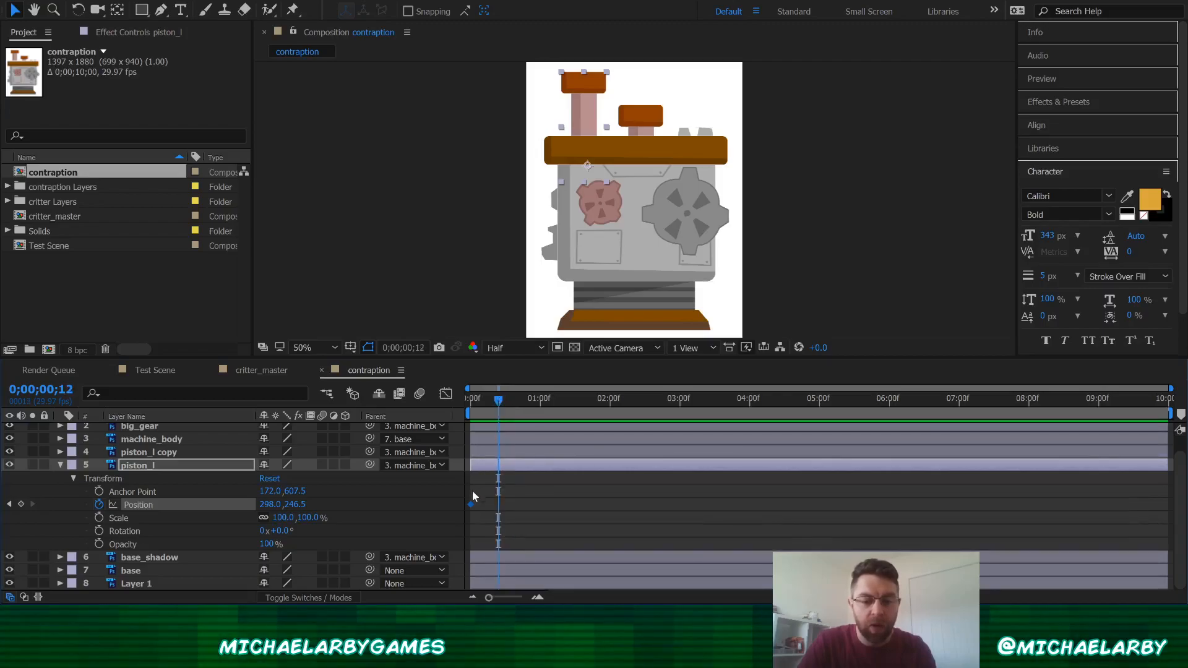
pyautogui.moveTo(499, 398); pyautogui.dragTo(501, 398)
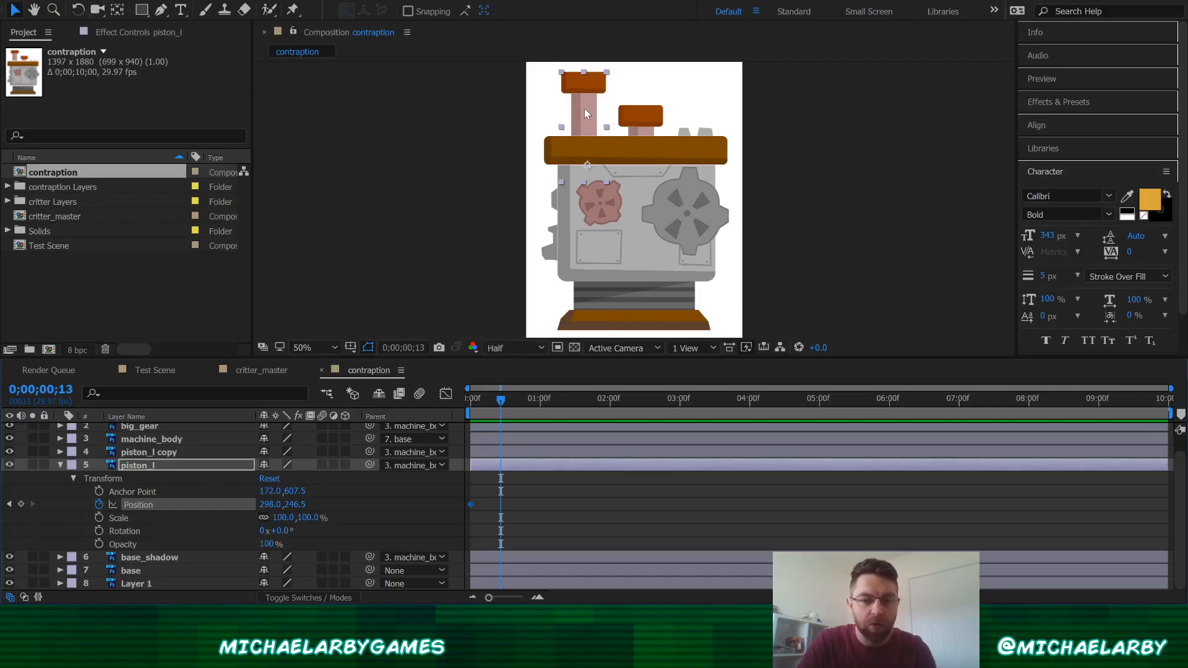
pyautogui.moveTo(585, 94); pyautogui.dragTo(585, 130)
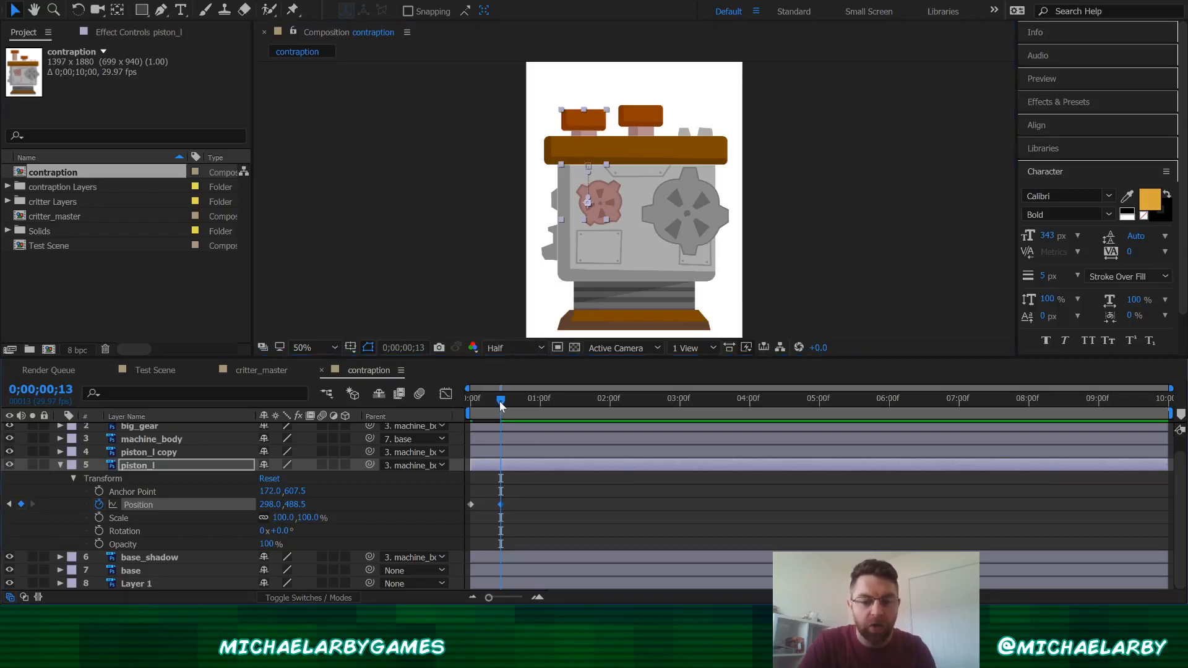
# Step: Zoom in on the timeline and scrub from frame 0 to frame 13 to review the piston_l motion
pyautogui.moveTo(490, 402); pyautogui.dragTo(457, 406)
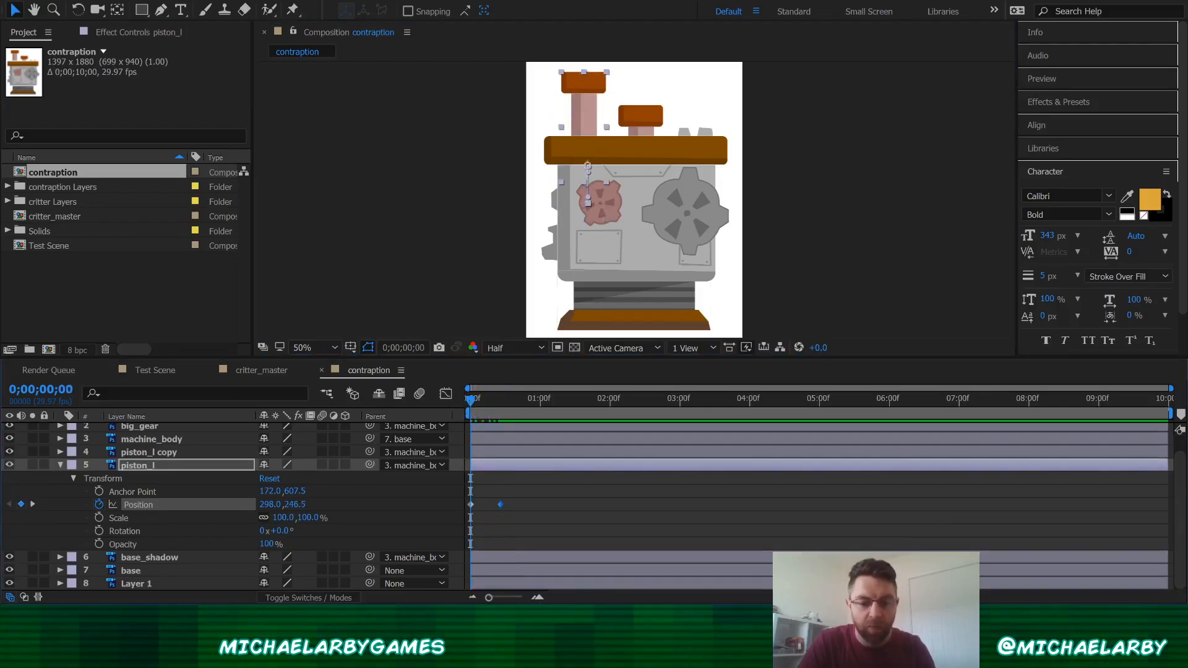
pyautogui.click(538, 598)
pyautogui.click(538, 598)
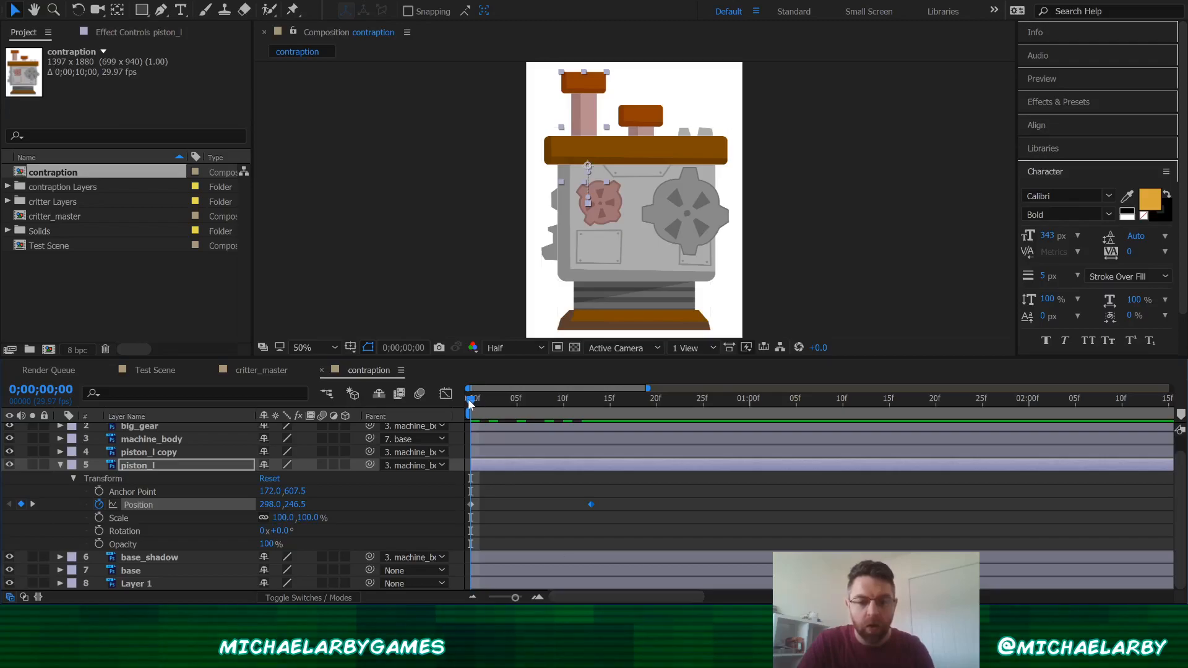
pyautogui.click(477, 512)
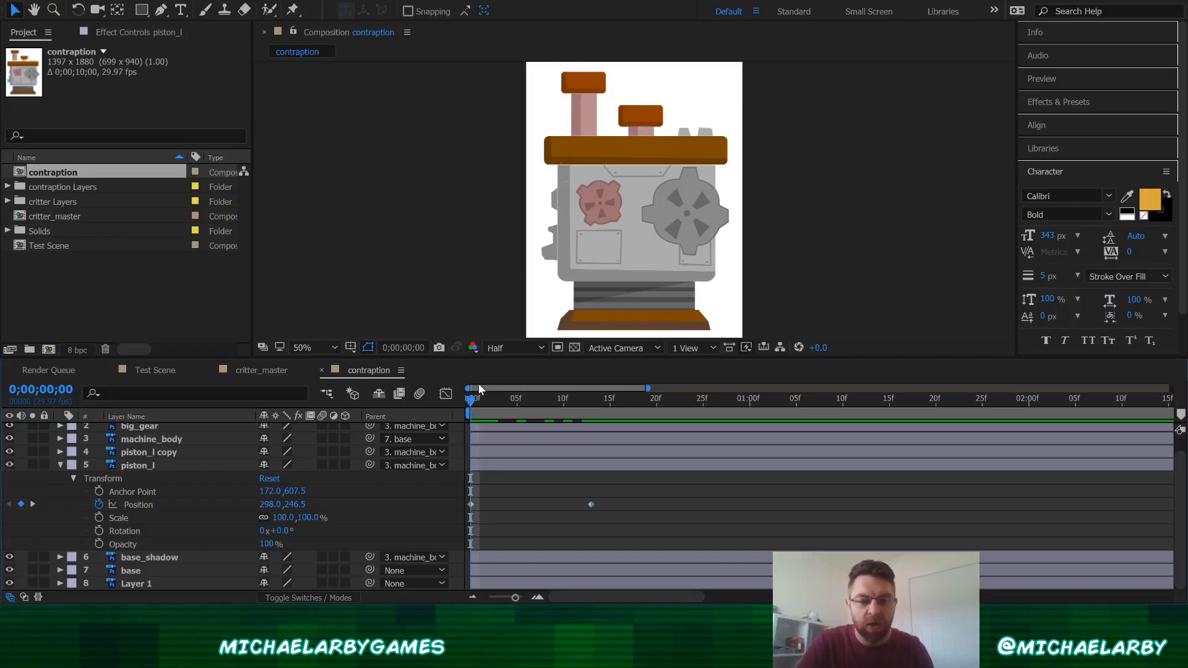
pyautogui.moveTo(488, 397); pyautogui.dragTo(593, 402)
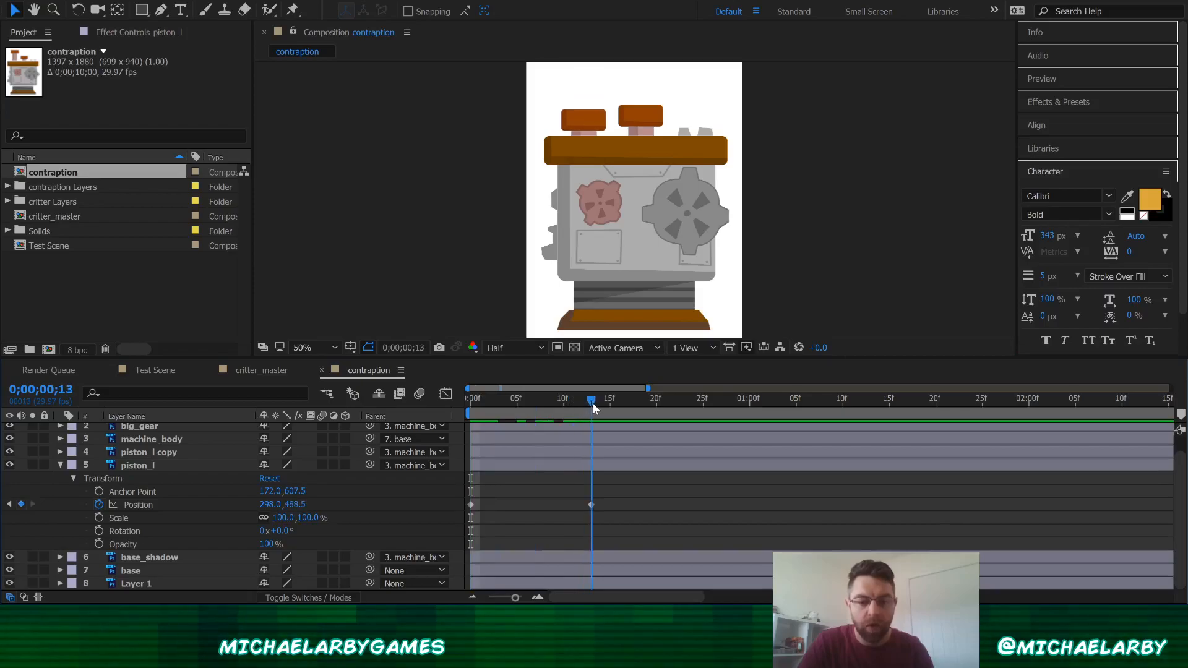
# Step: Select the first Position keyframe of piston_l and scrub between frames 0 and 13 to examine the downward motion
pyautogui.click(470, 505)
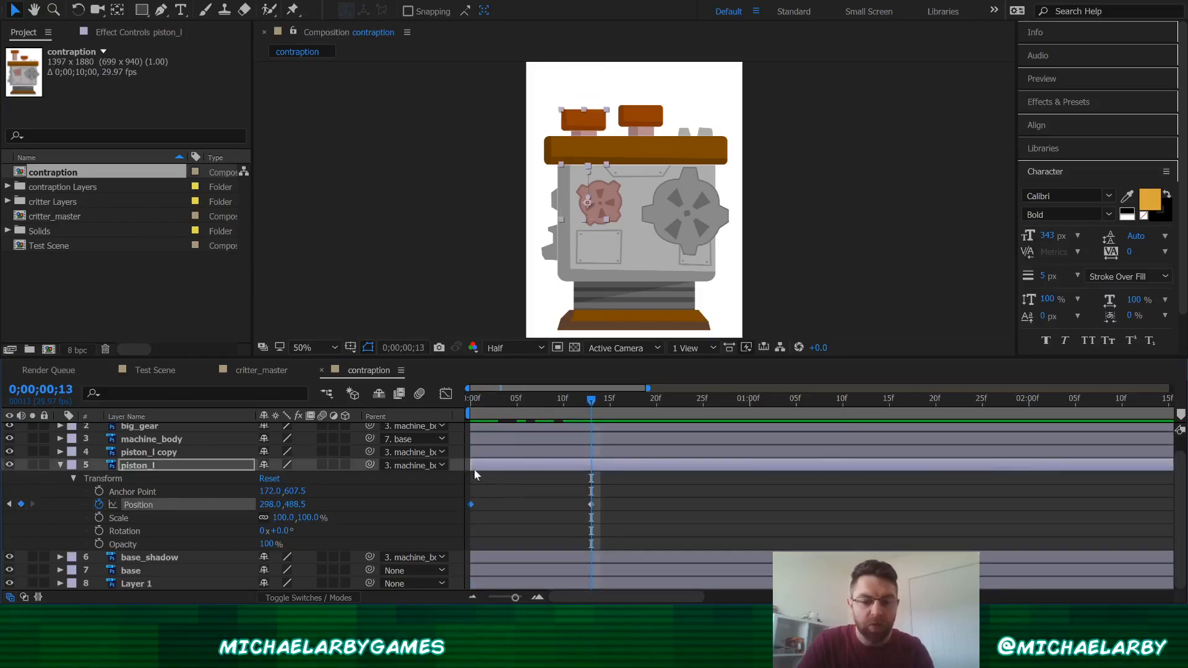
pyautogui.click(472, 398)
pyautogui.click(593, 402)
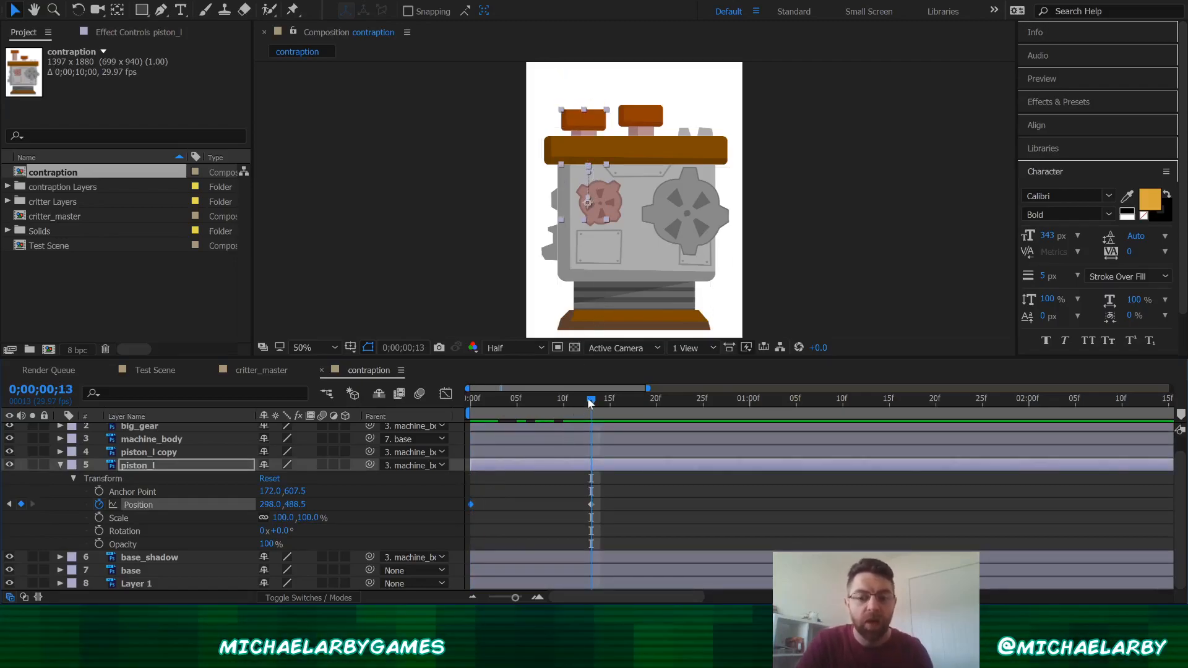
pyautogui.moveTo(589, 398); pyautogui.dragTo(479, 401)
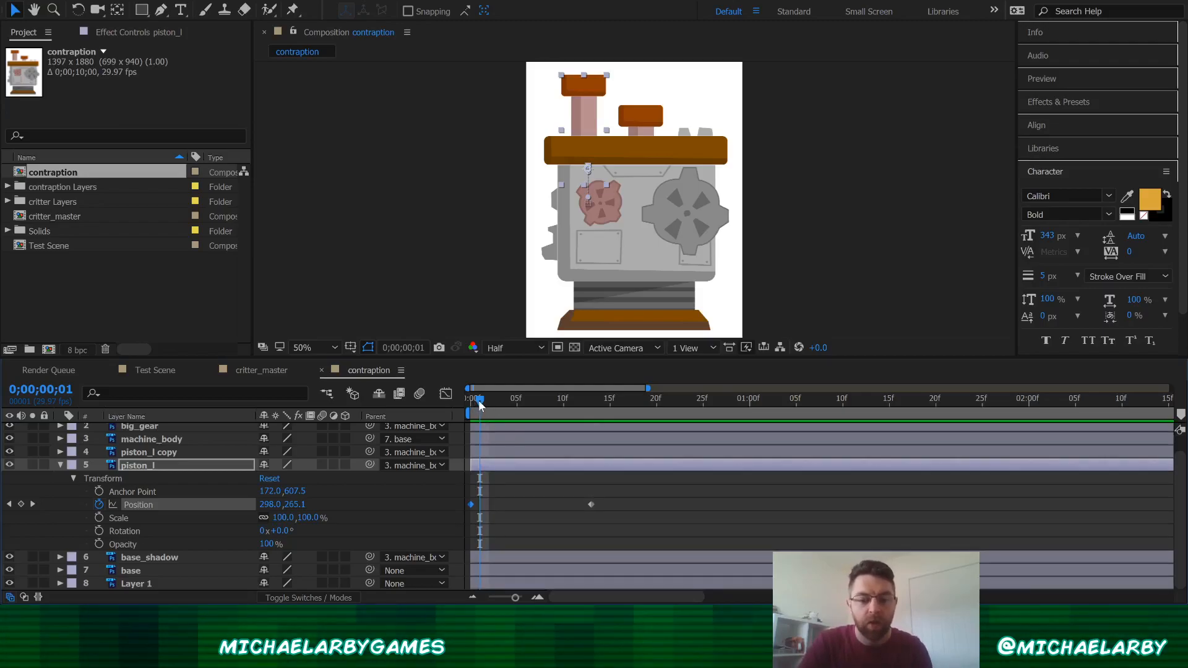
pyautogui.click(473, 405)
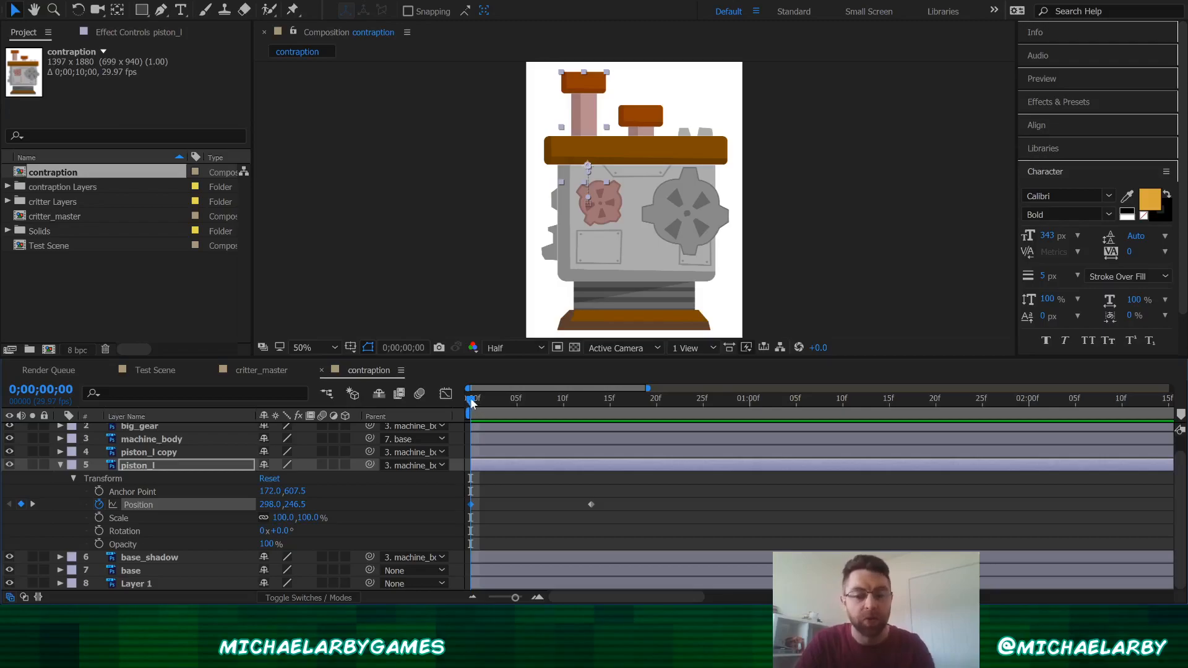
pyautogui.moveTo(469, 399); pyautogui.dragTo(585, 415)
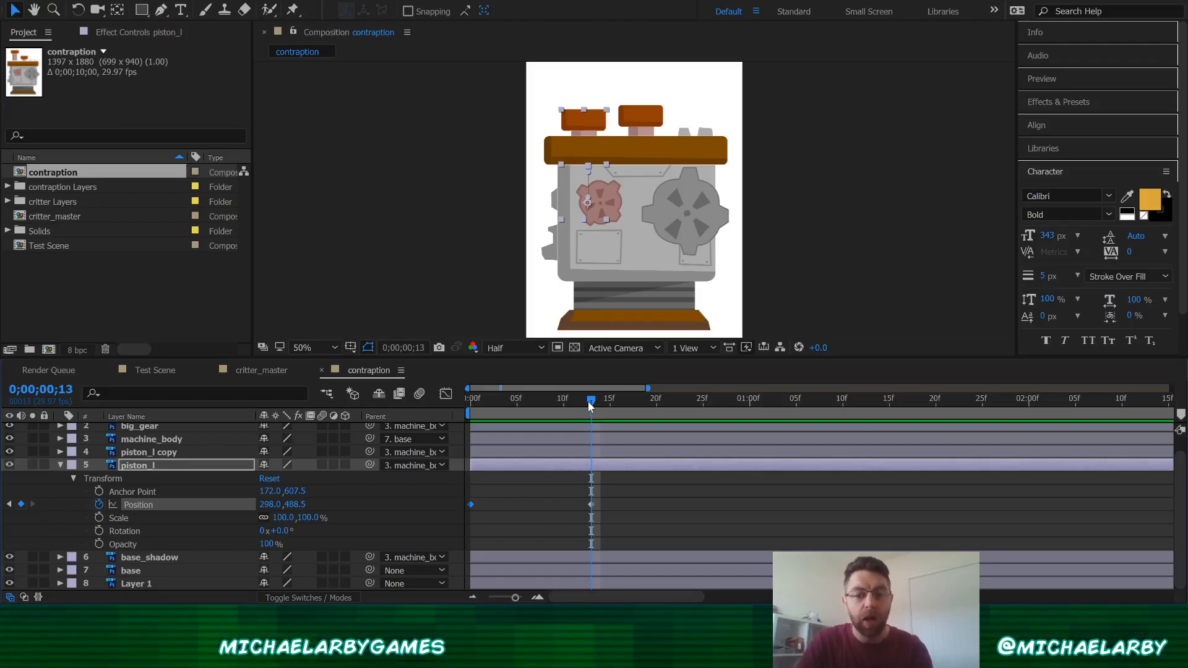
pyautogui.moveTo(590, 401); pyautogui.dragTo(463, 402)
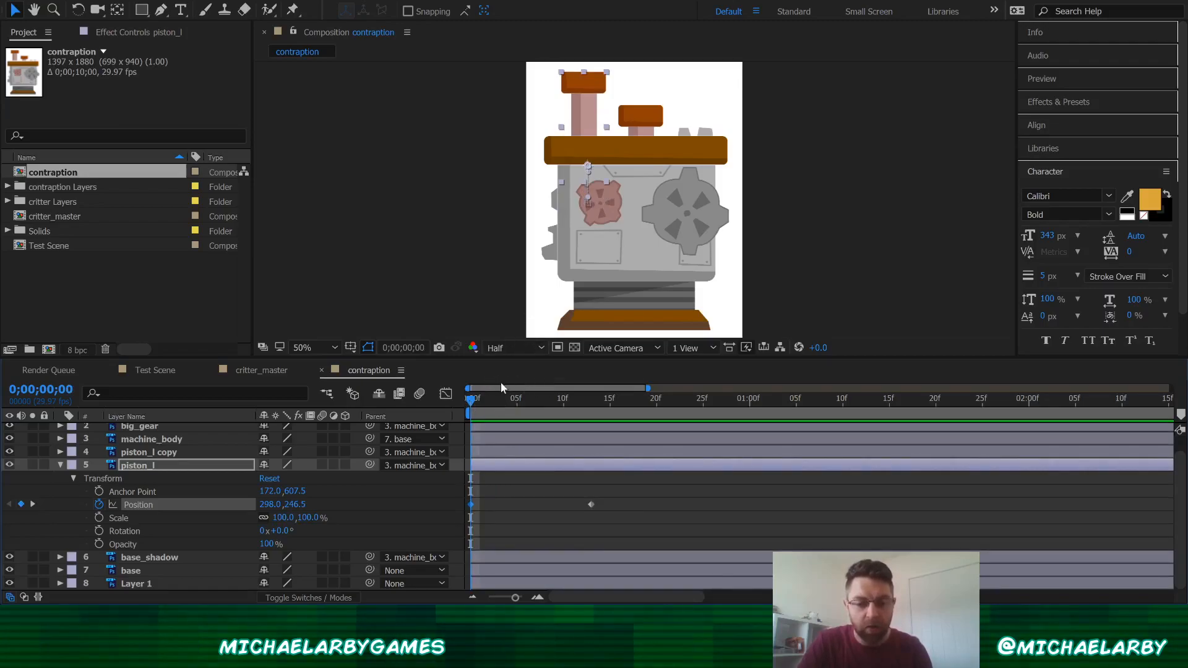
# Step: Play the piston_l downstroke from frame 0 twice to check its speed
pyautogui.press('space')
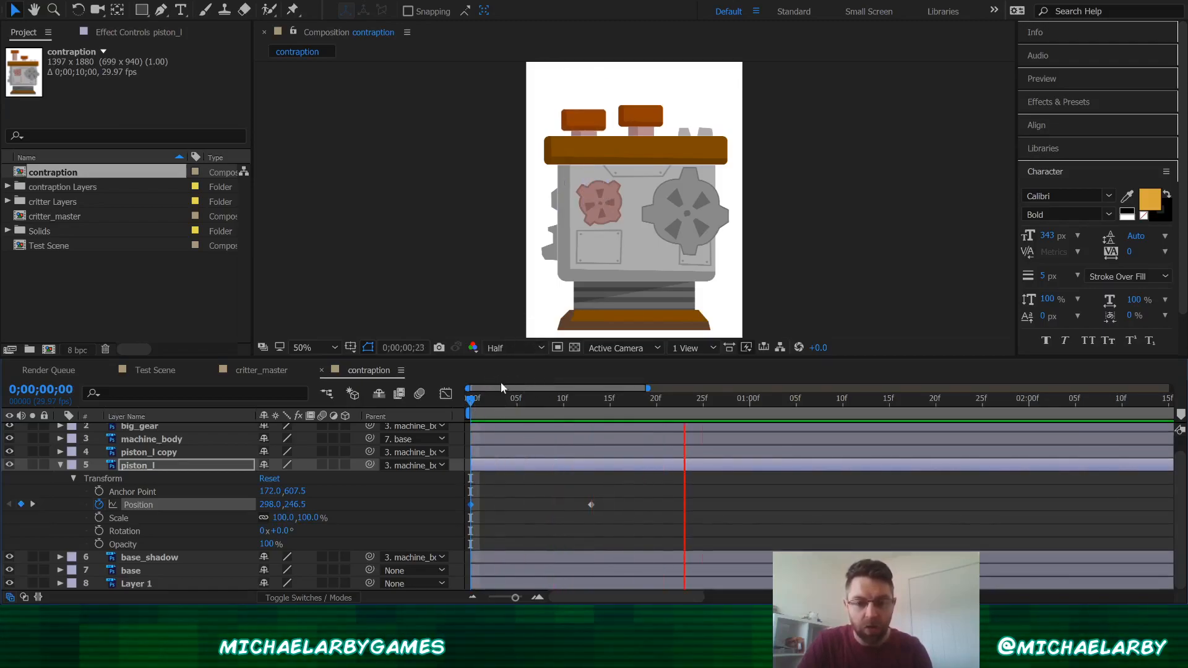
pyautogui.press('space')
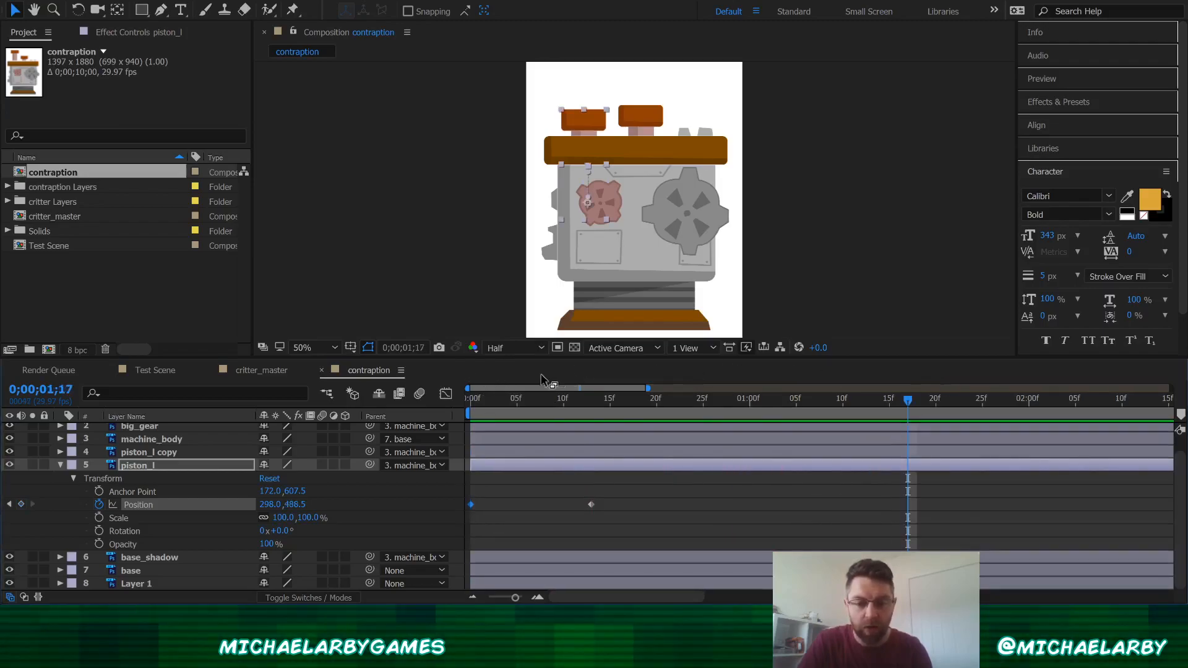
pyautogui.click(474, 404)
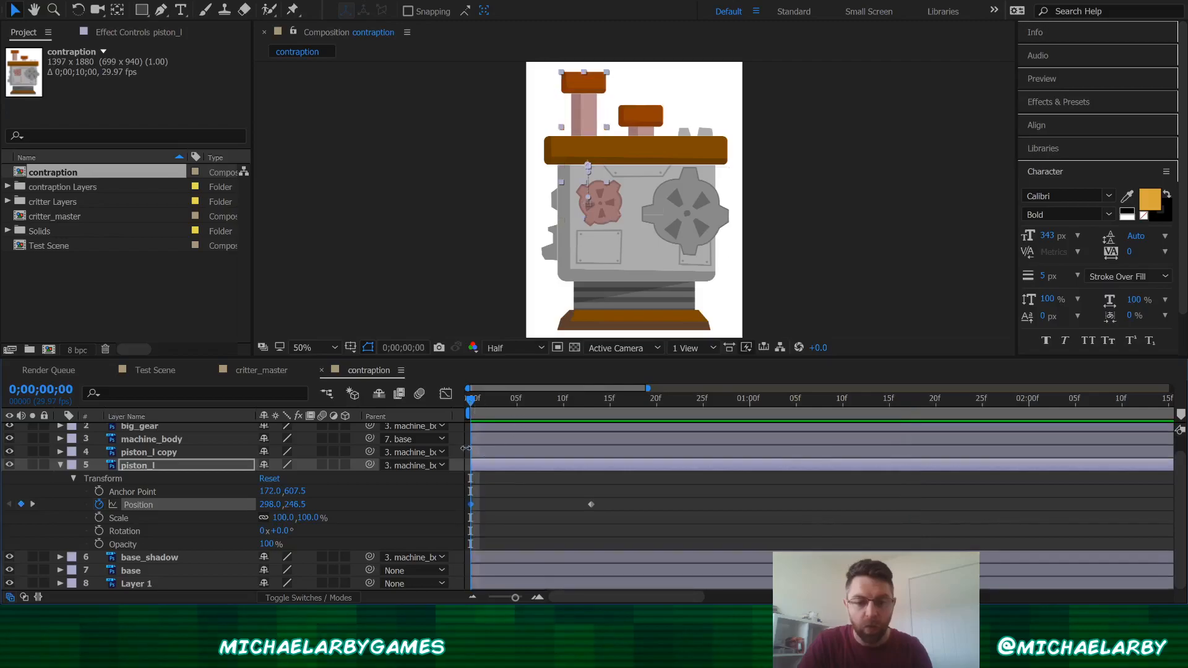
pyautogui.click(490, 401)
pyautogui.click(471, 402)
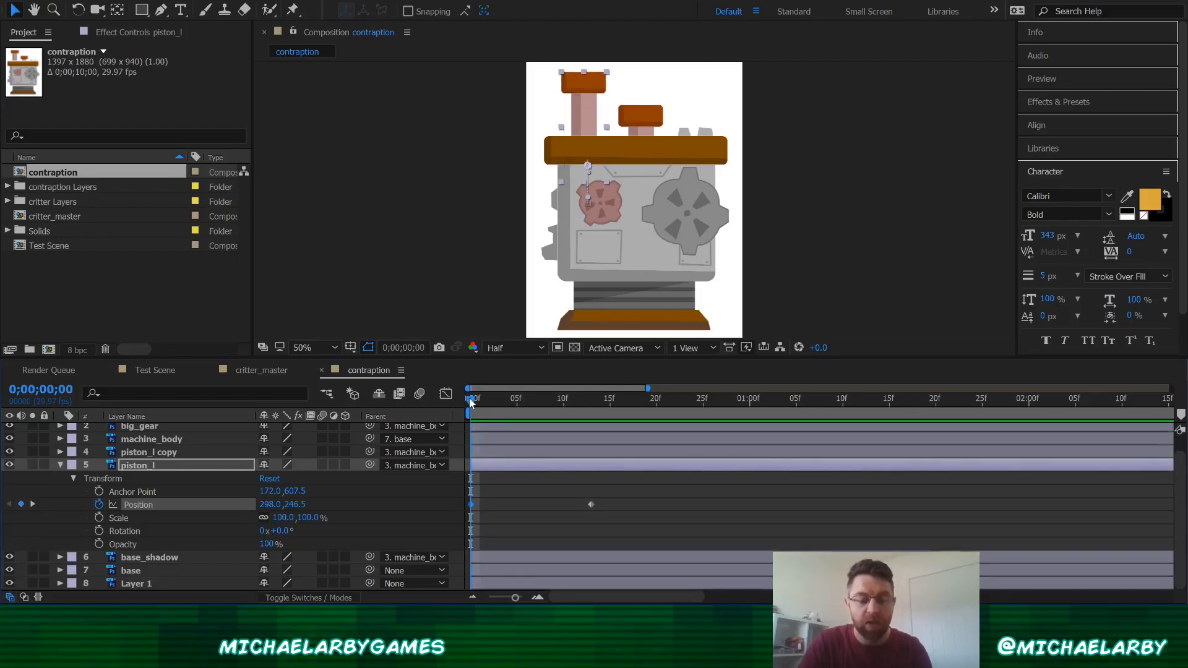
pyautogui.press('space')
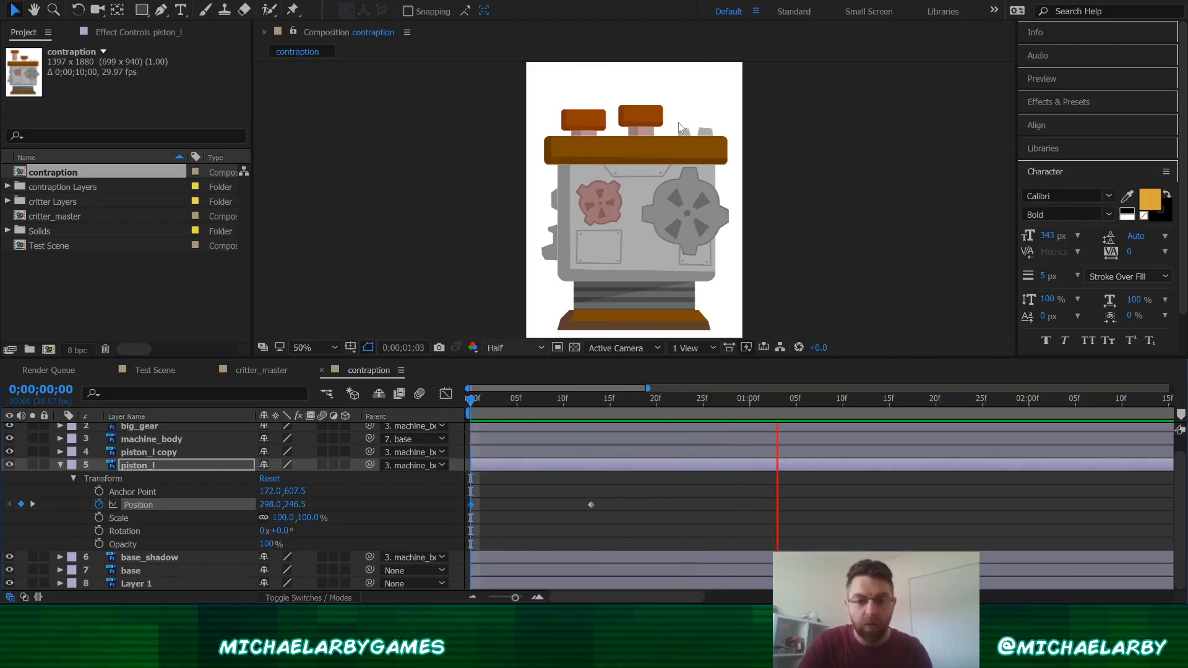
pyautogui.press('space')
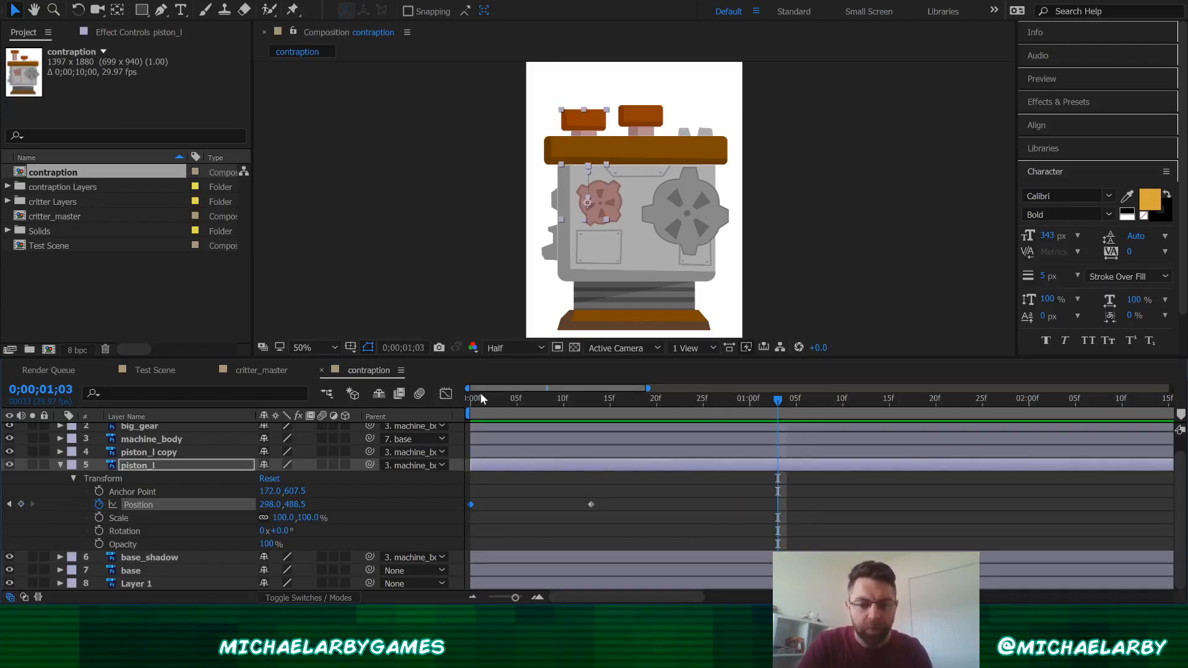
# Step: Add two piston_l Position keyframes by moving it up to 298.0, 244.5 at frame 21 and down to 298.0, 340.5 at frame 27
pyautogui.click(684, 402)
pyautogui.moveTo(684, 402); pyautogui.dragTo(670, 401)
pyautogui.moveTo(585, 131); pyautogui.dragTo(588, 89)
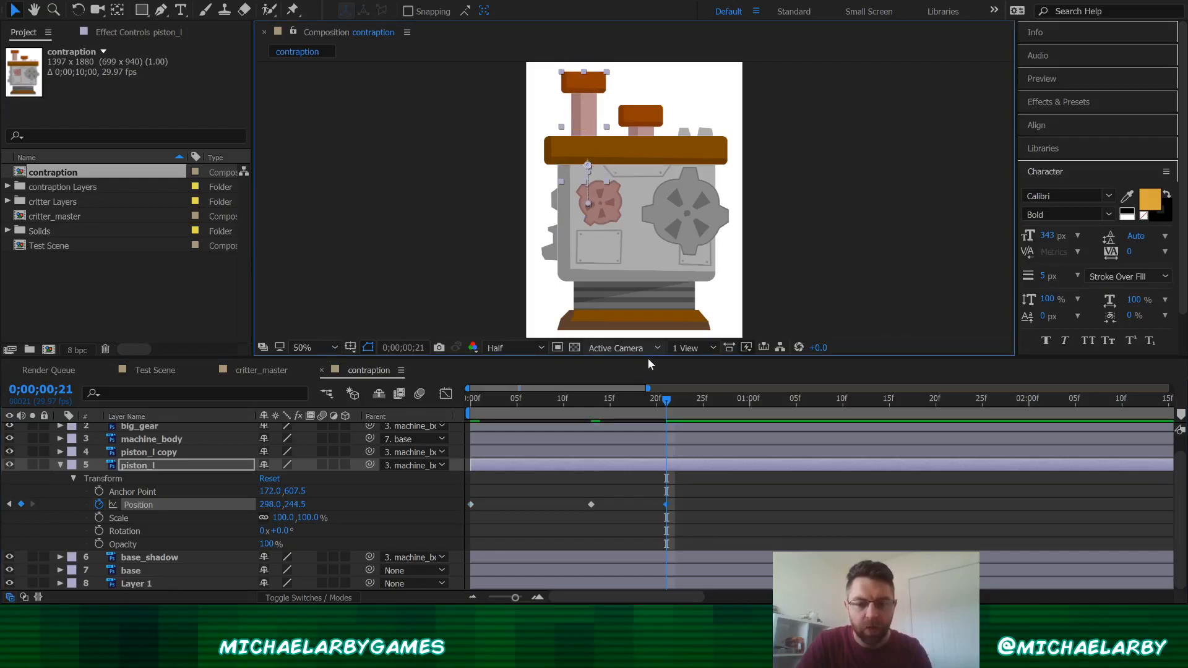
pyautogui.moveTo(666, 405); pyautogui.dragTo(721, 398)
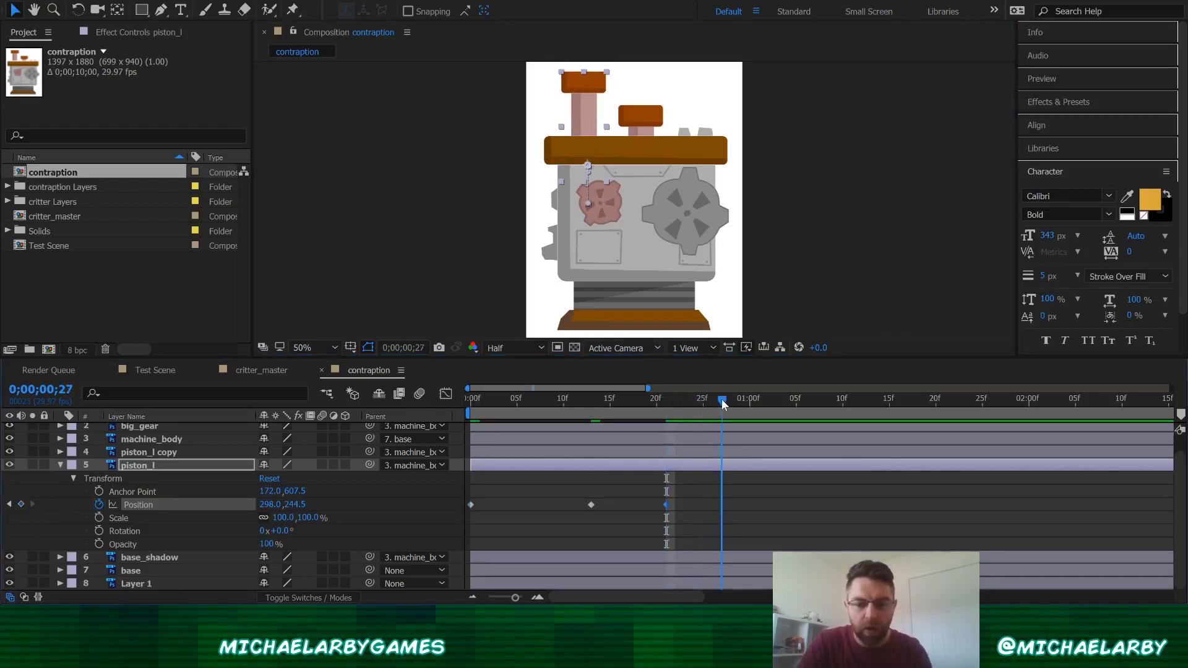
pyautogui.click(582, 105)
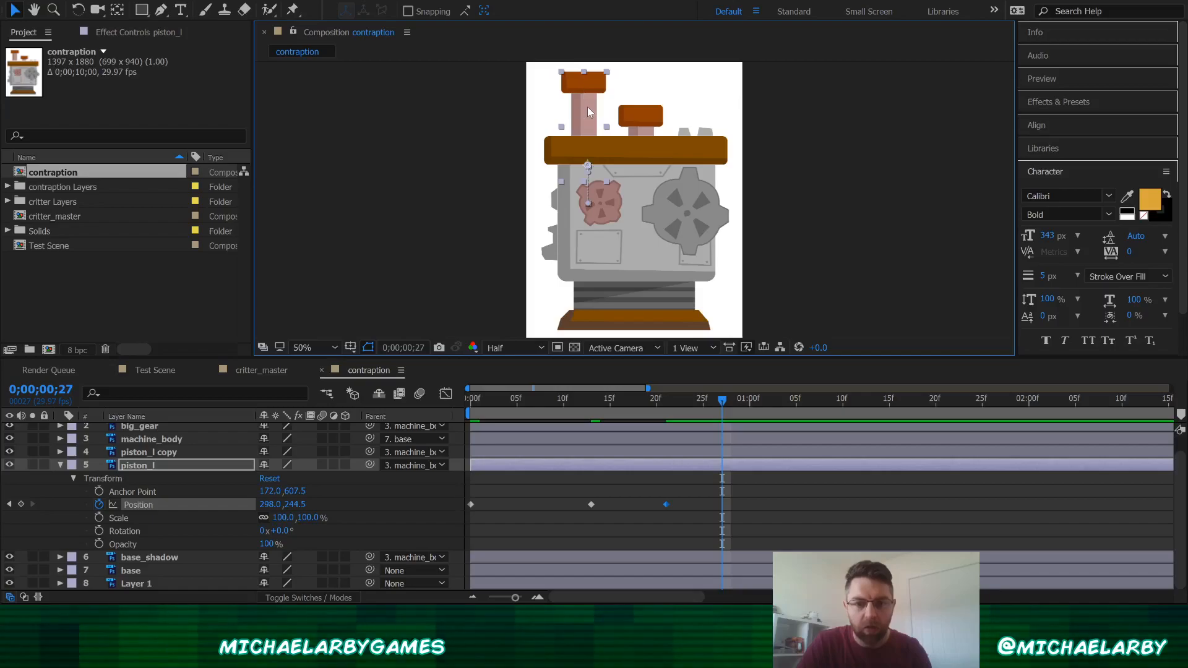
pyautogui.moveTo(584, 97); pyautogui.dragTo(583, 114)
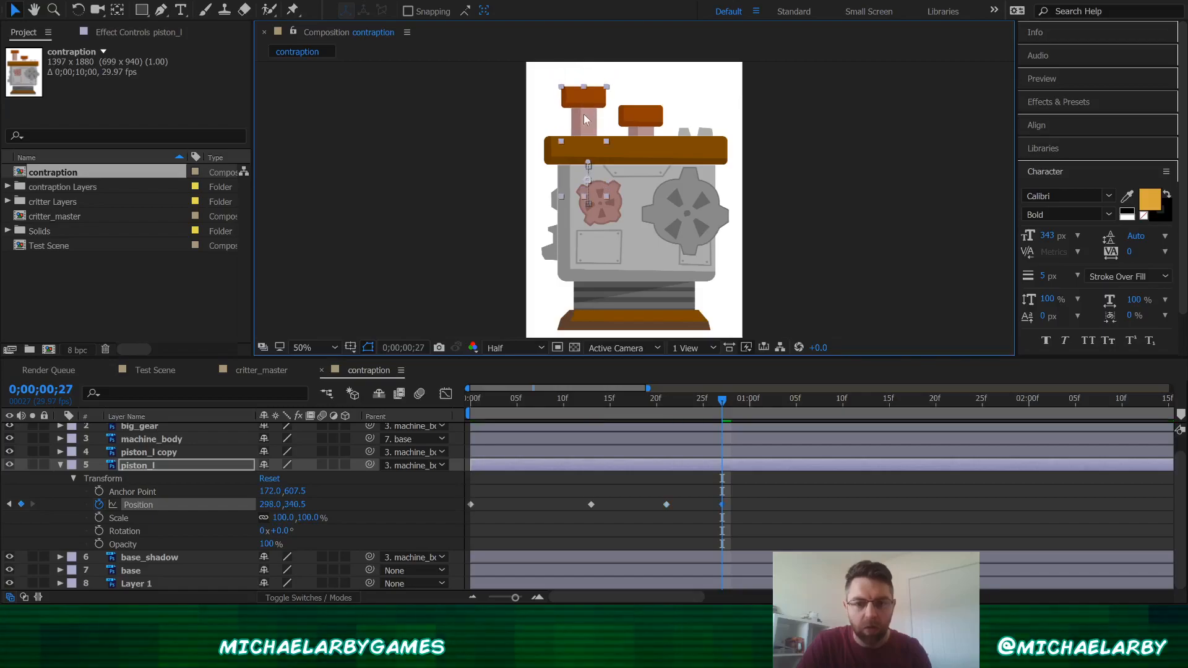
# Step: Raise piston_l to 298.0, 238.5 at 0;00;01;01 and lower it to 298.0, 490.5 at 0;00;01;05, creating Position keyframes
pyautogui.moveTo(722, 398); pyautogui.dragTo(759, 400)
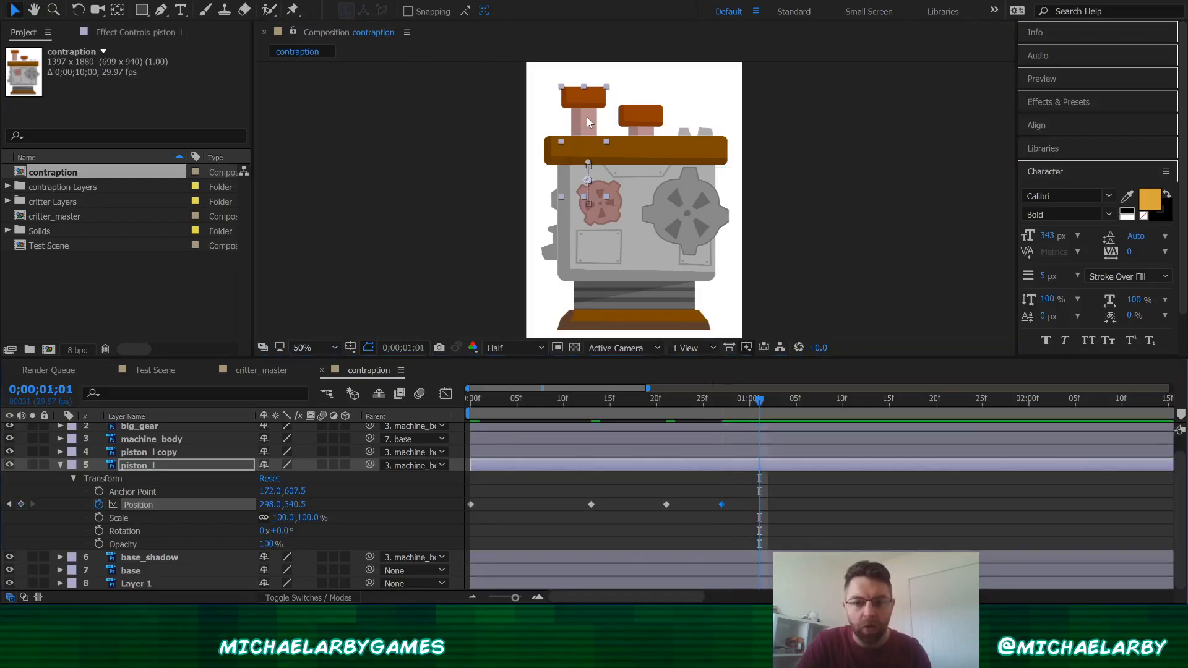
pyautogui.moveTo(587, 117); pyautogui.dragTo(587, 100)
pyautogui.moveTo(759, 401); pyautogui.dragTo(790, 406)
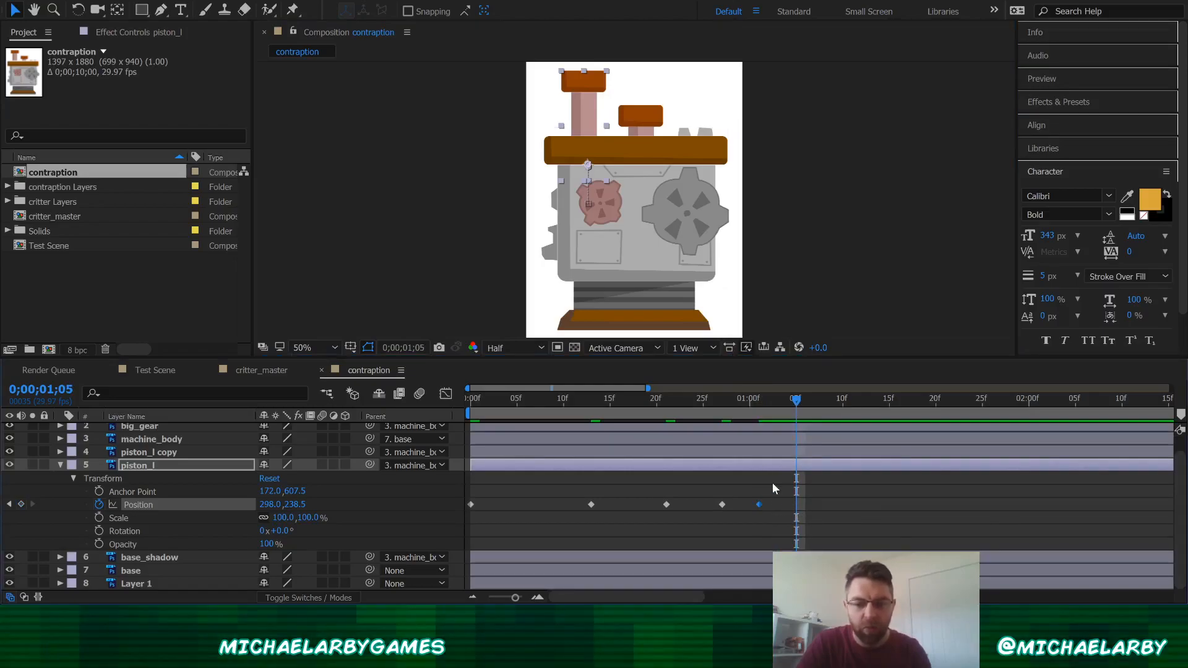
pyautogui.moveTo(584, 112)
pyautogui.mouseDown()
pyautogui.moveTo(584, 146)
pyautogui.moveTo(587, 119)
pyautogui.moveTo(588, 134)
pyautogui.mouseUp()
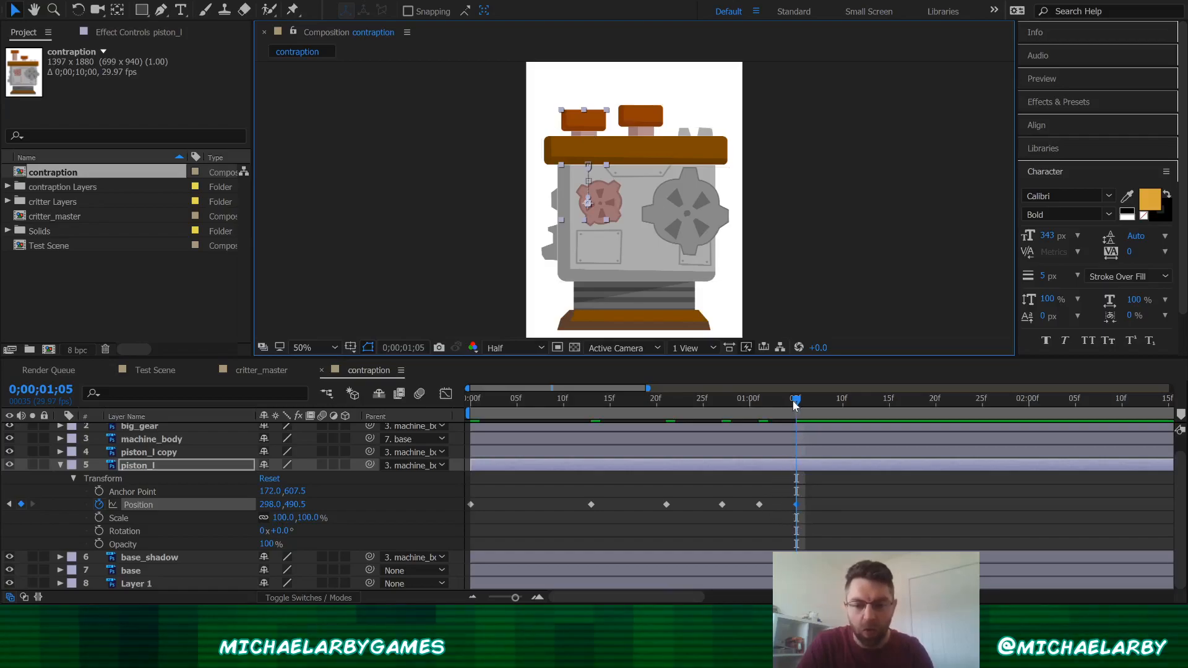
# Step: Preview the six-keyframe piston_l motion from frame 0, and stop with the playhead at 0;00;01;01
pyautogui.moveTo(795, 404); pyautogui.dragTo(486, 447)
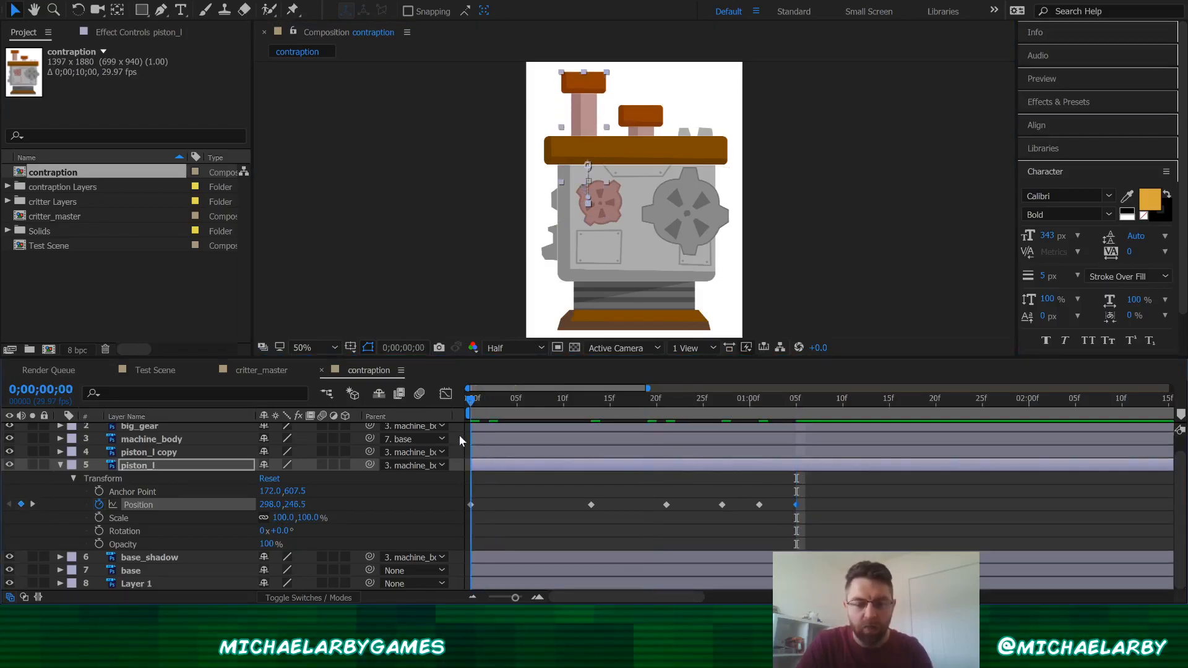
pyautogui.press('space')
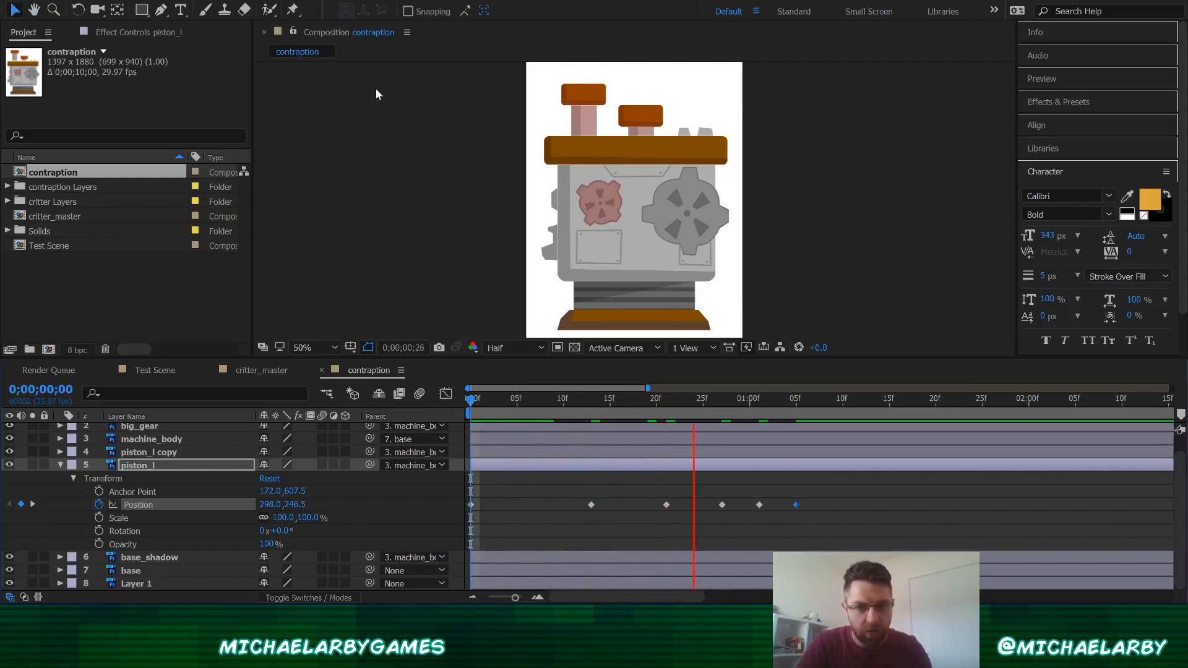
pyautogui.click(759, 398)
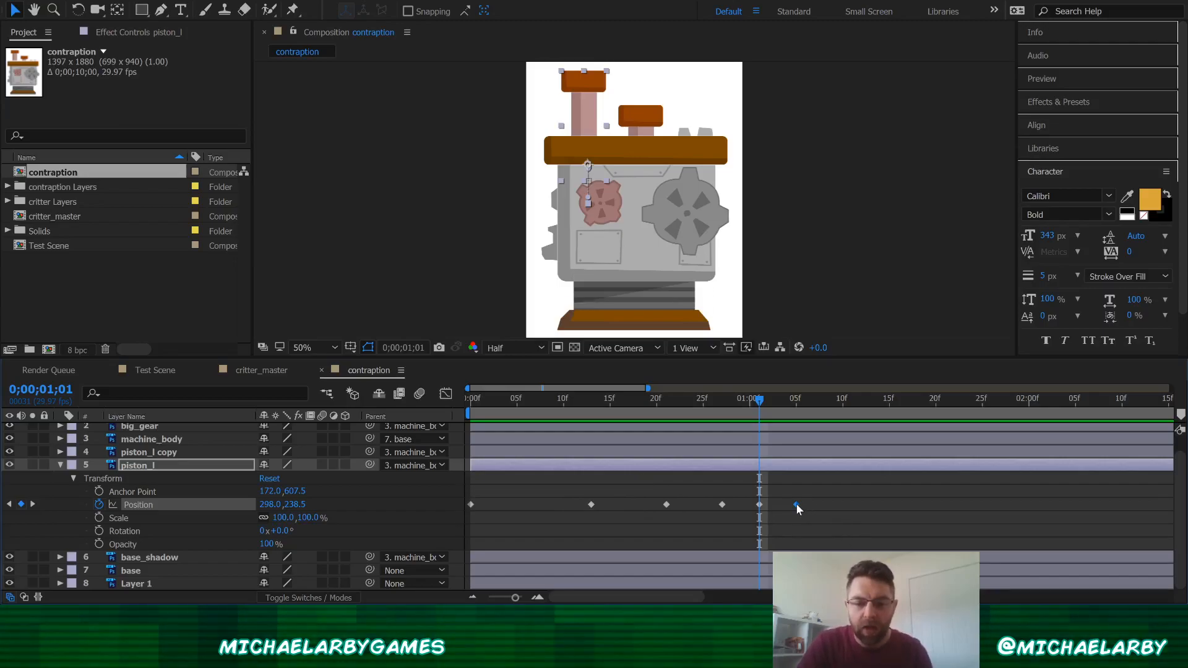
# Step: Retime the last three piston_l Position keyframes to 0;00;00;29, 0;00;01;10 and 0;00;01;23 to slow the motion
pyautogui.moveTo(796, 504); pyautogui.dragTo(906, 500)
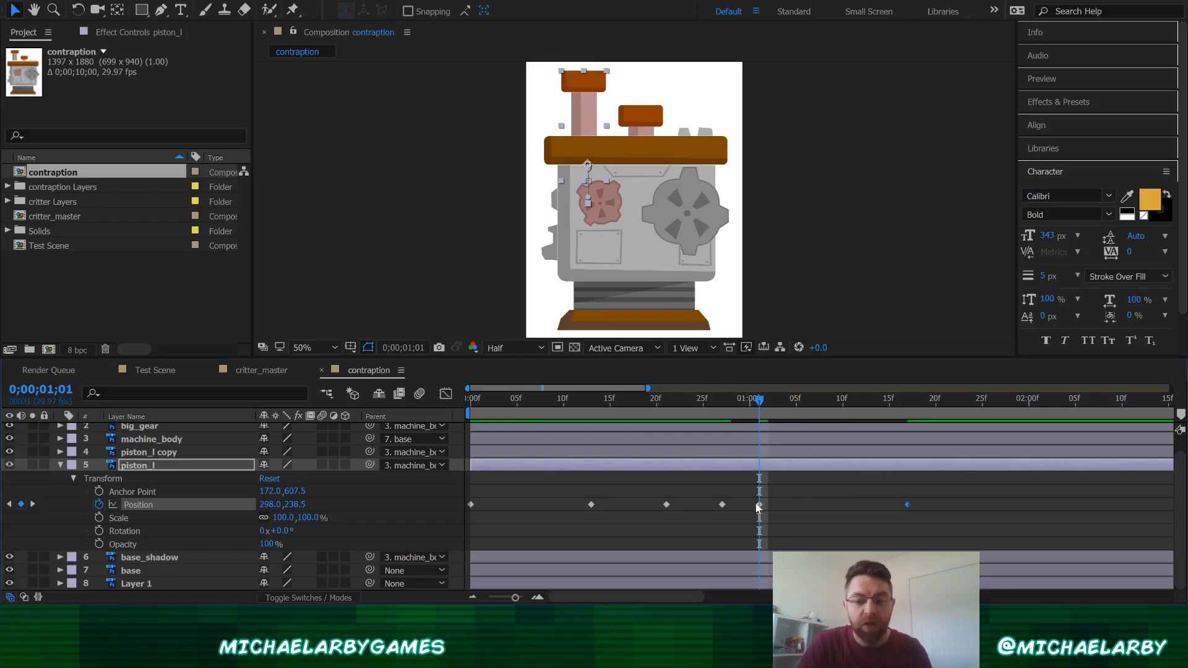
pyautogui.moveTo(759, 503); pyautogui.dragTo(792, 503)
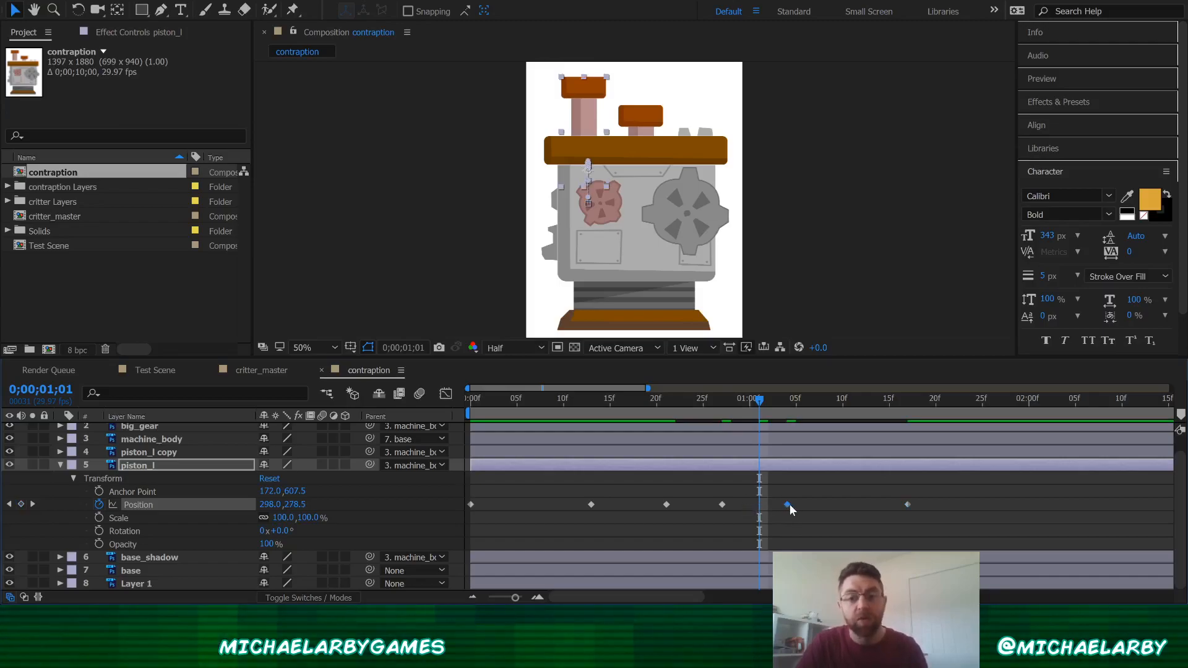
pyautogui.moveTo(722, 504); pyautogui.dragTo(738, 503)
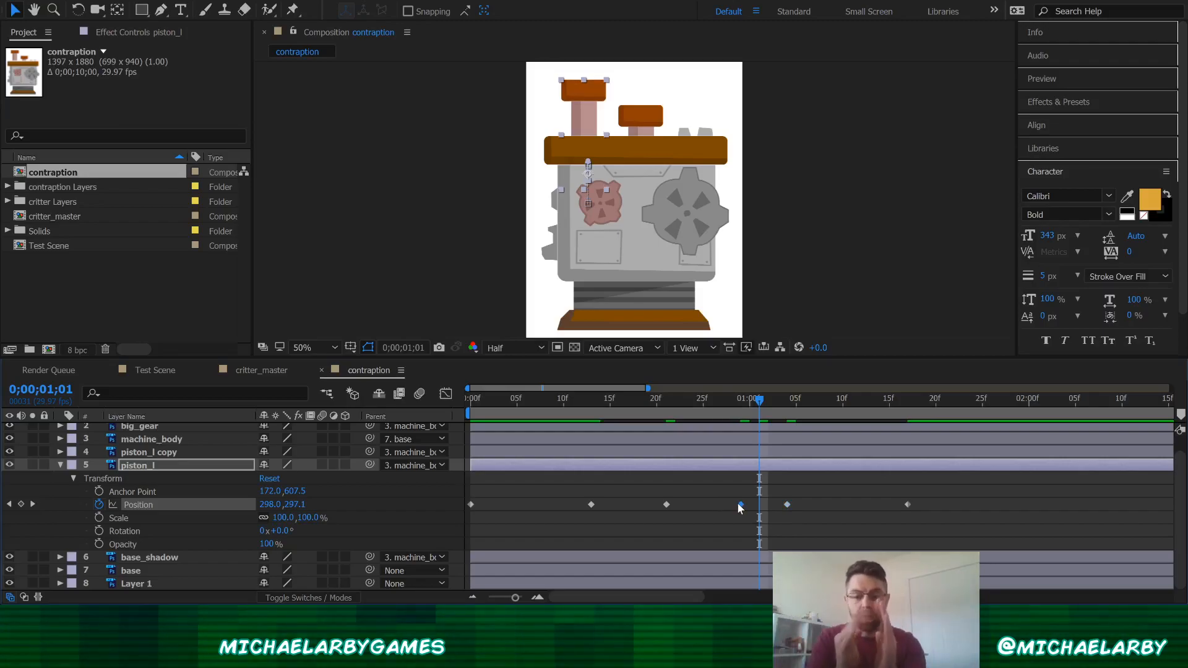
pyautogui.moveTo(788, 504); pyautogui.dragTo(963, 494)
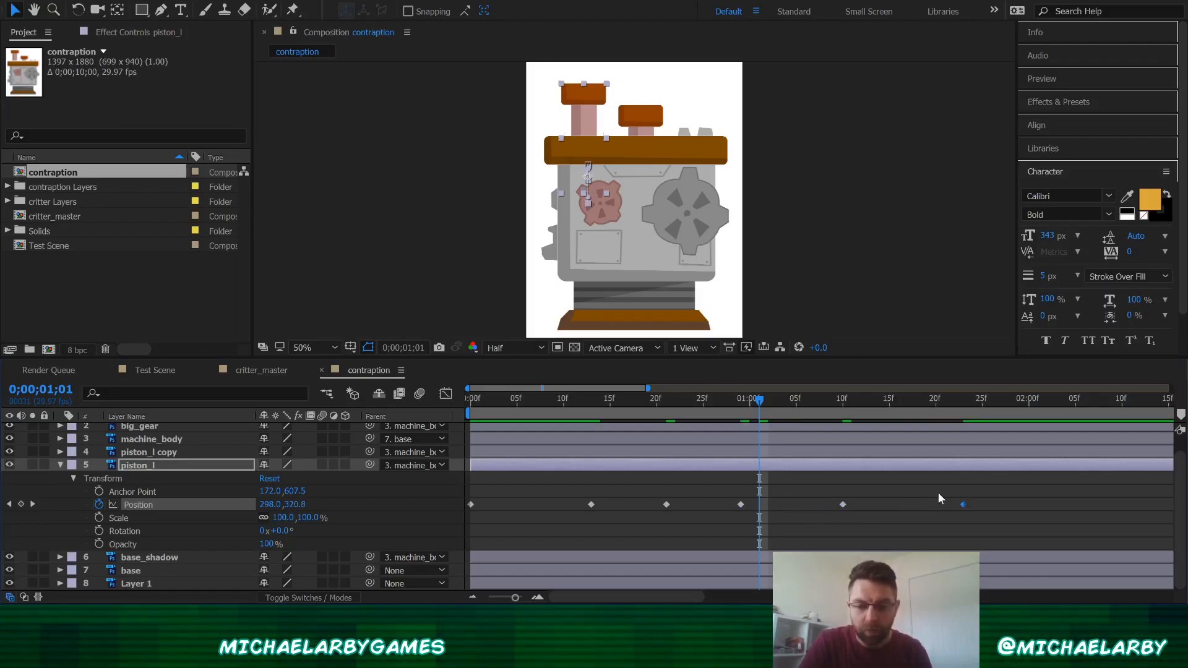
# Step: Play the retimed piston_l motion from frame 0, and scrub back from 0;00;01;12 to the start
pyautogui.click(474, 399)
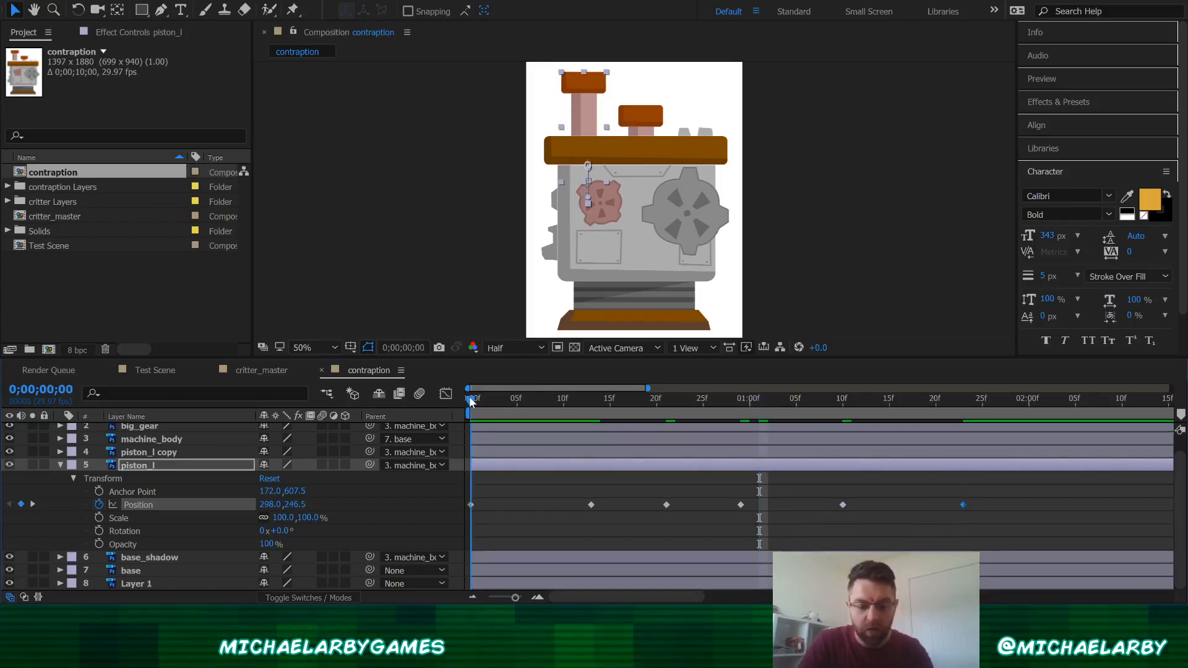
pyautogui.press('space')
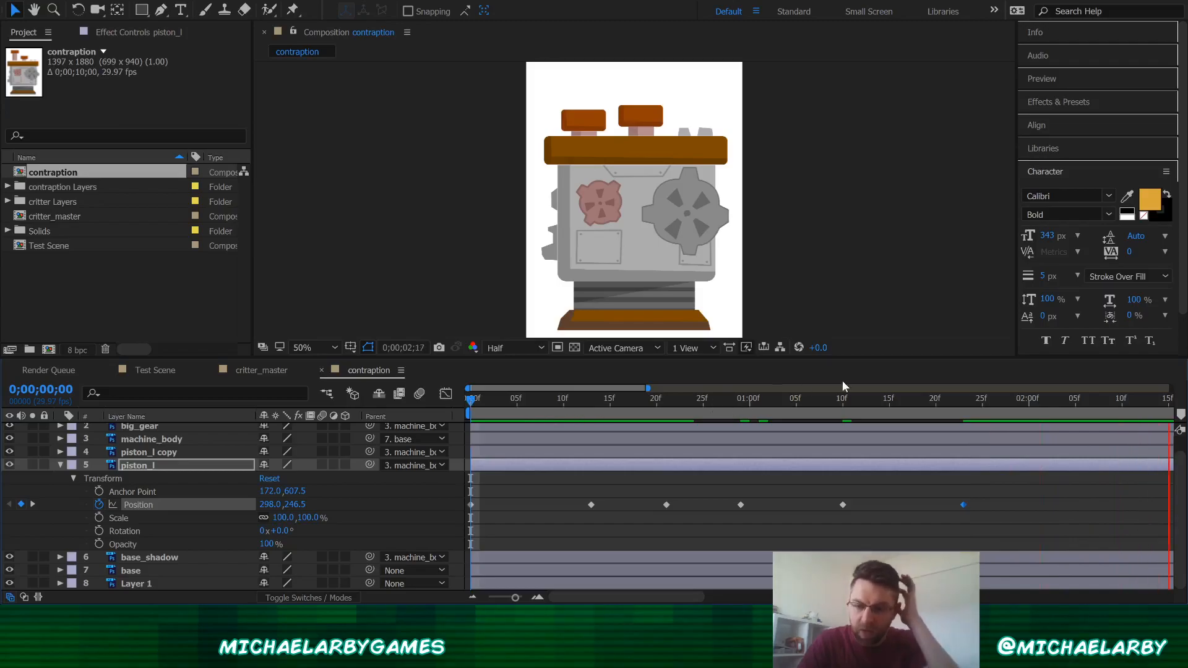
pyautogui.click(862, 399)
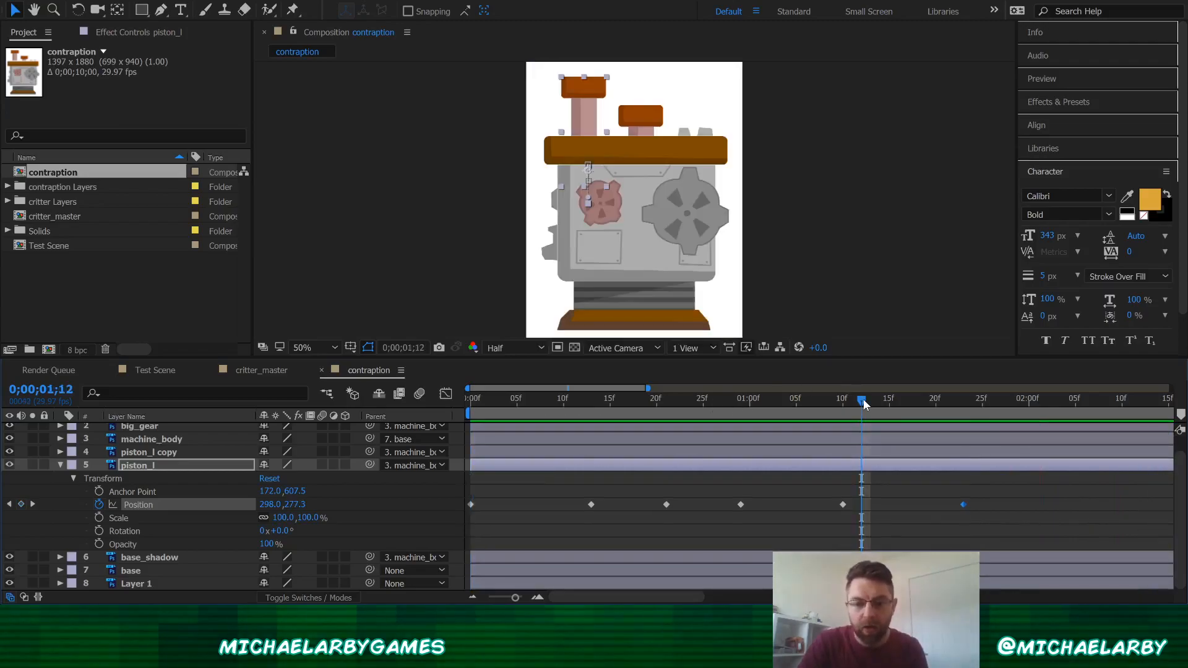
pyautogui.moveTo(863, 399); pyautogui.dragTo(457, 396)
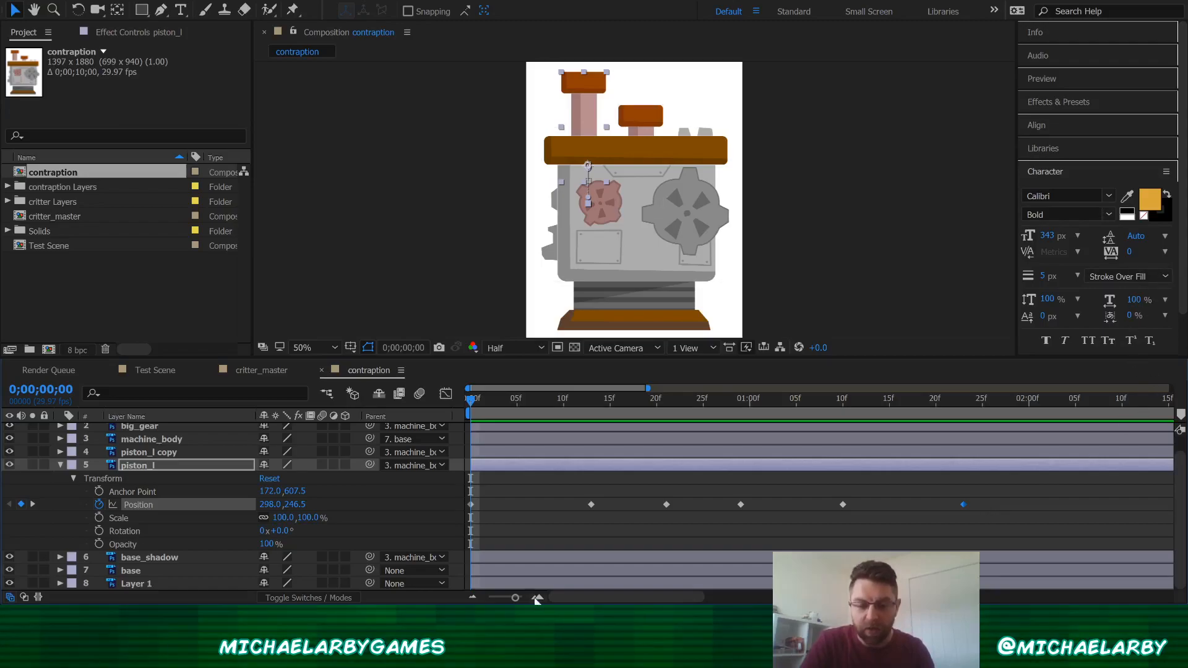
# Step: Inspect the piston_l keyframes across the full composition duration, deselect them, and place the playhead at frame 5
pyautogui.click(472, 597)
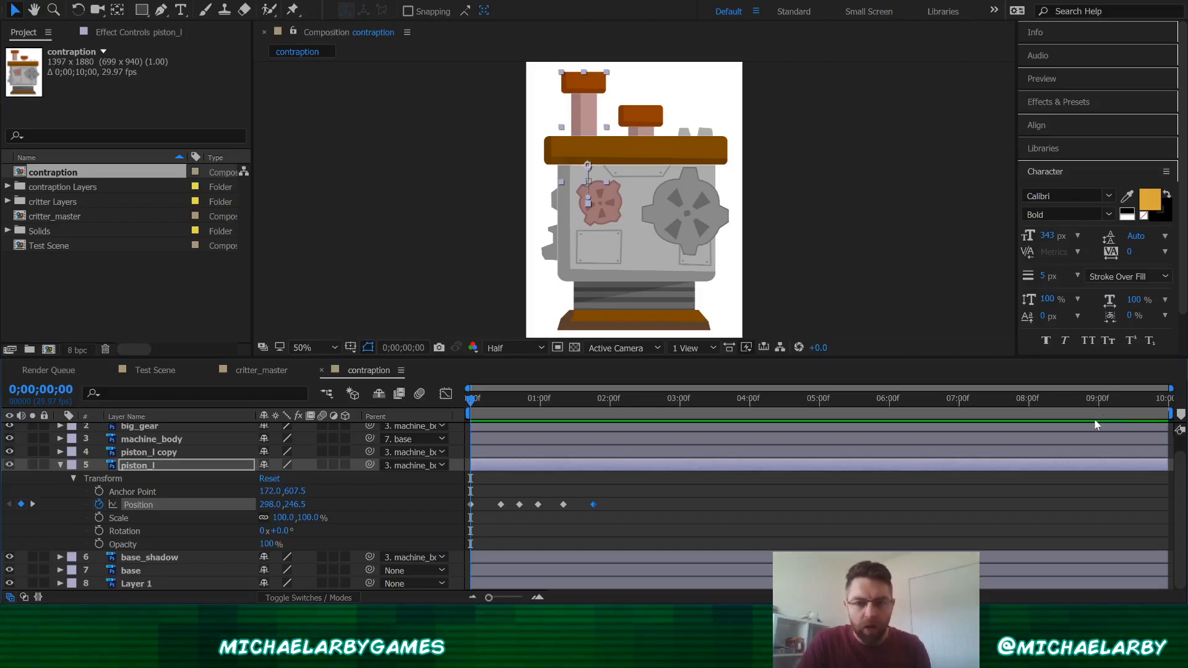
pyautogui.click(537, 597)
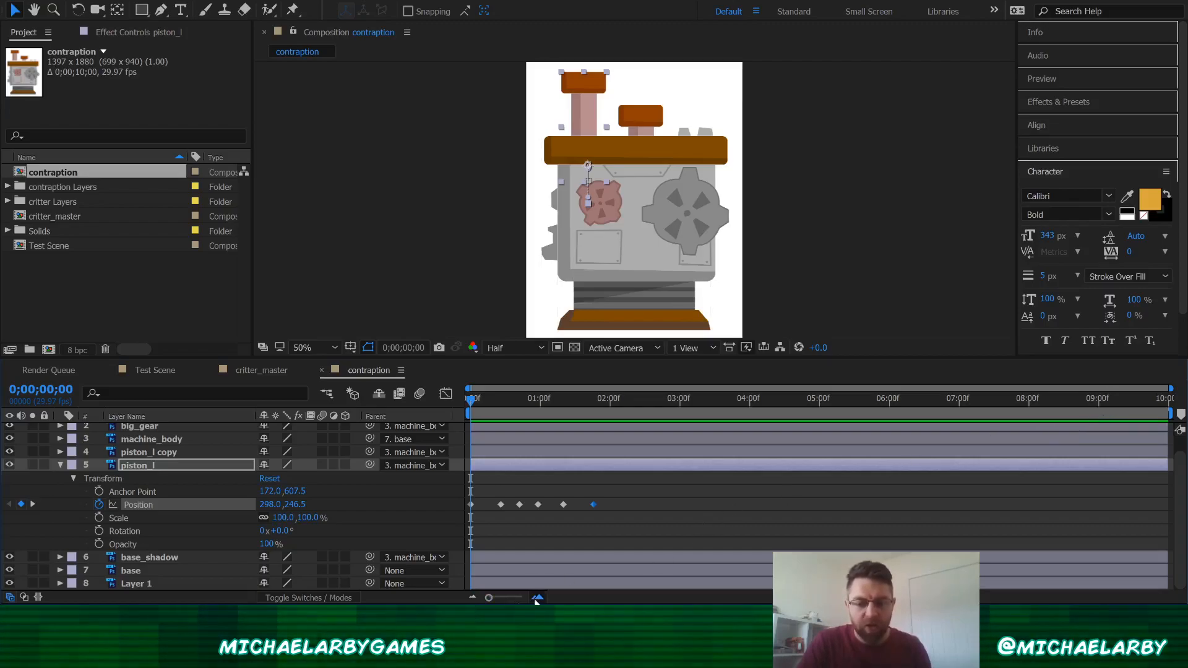
pyautogui.click(537, 597)
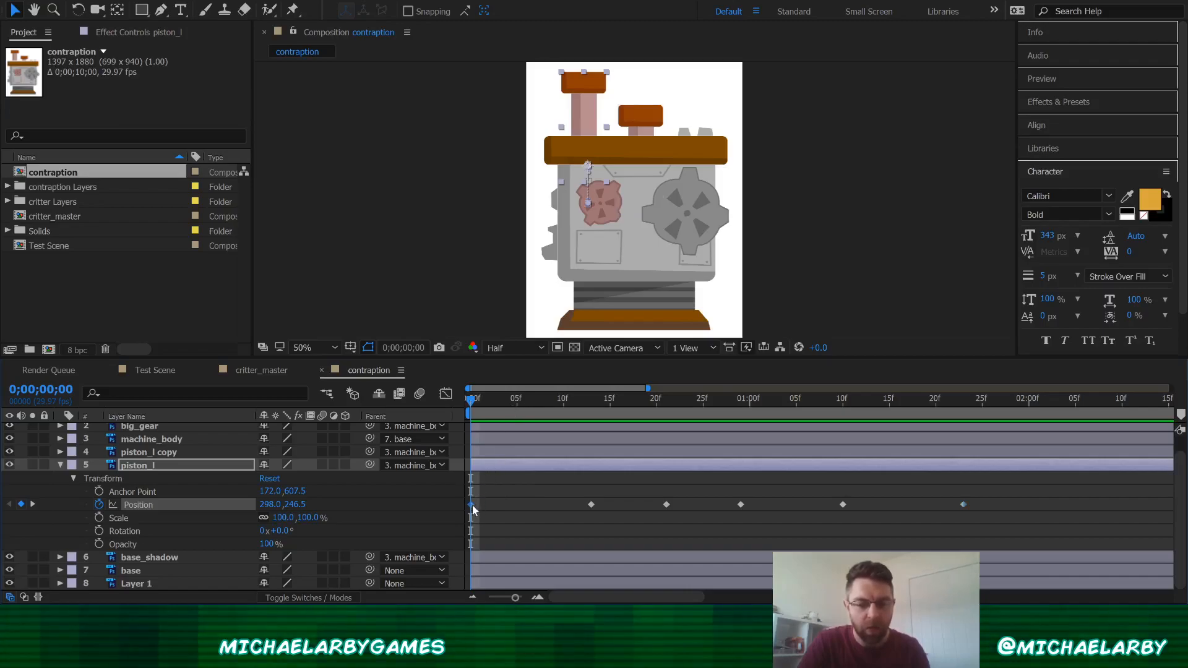
pyautogui.click(1062, 514)
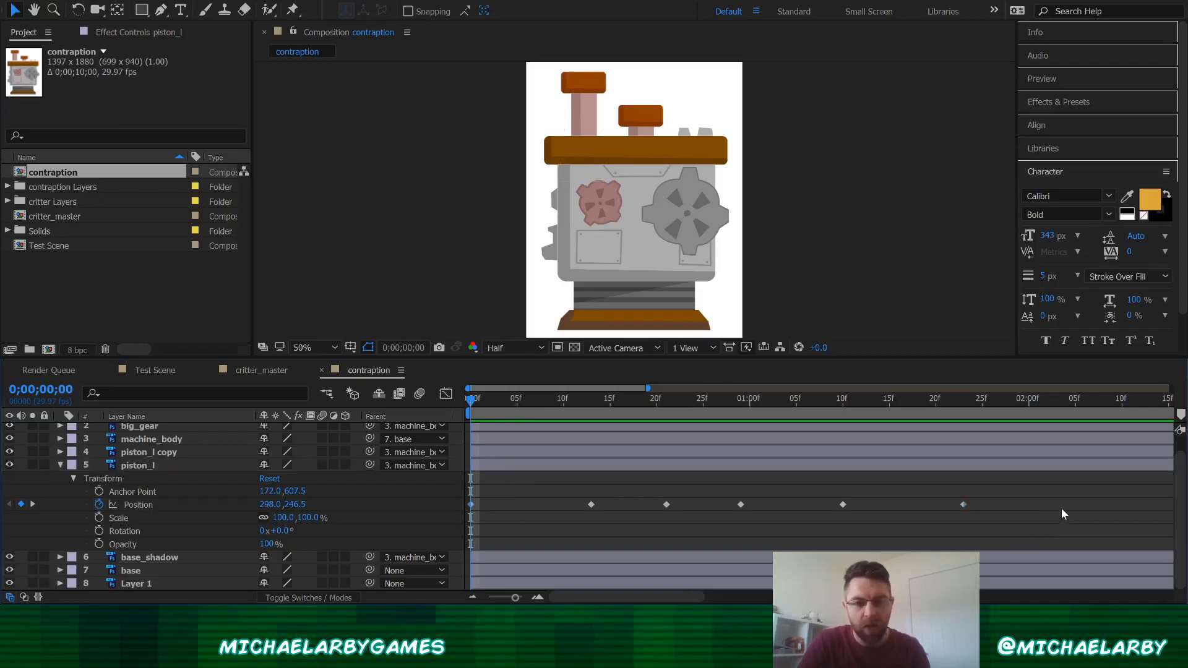
pyautogui.click(517, 399)
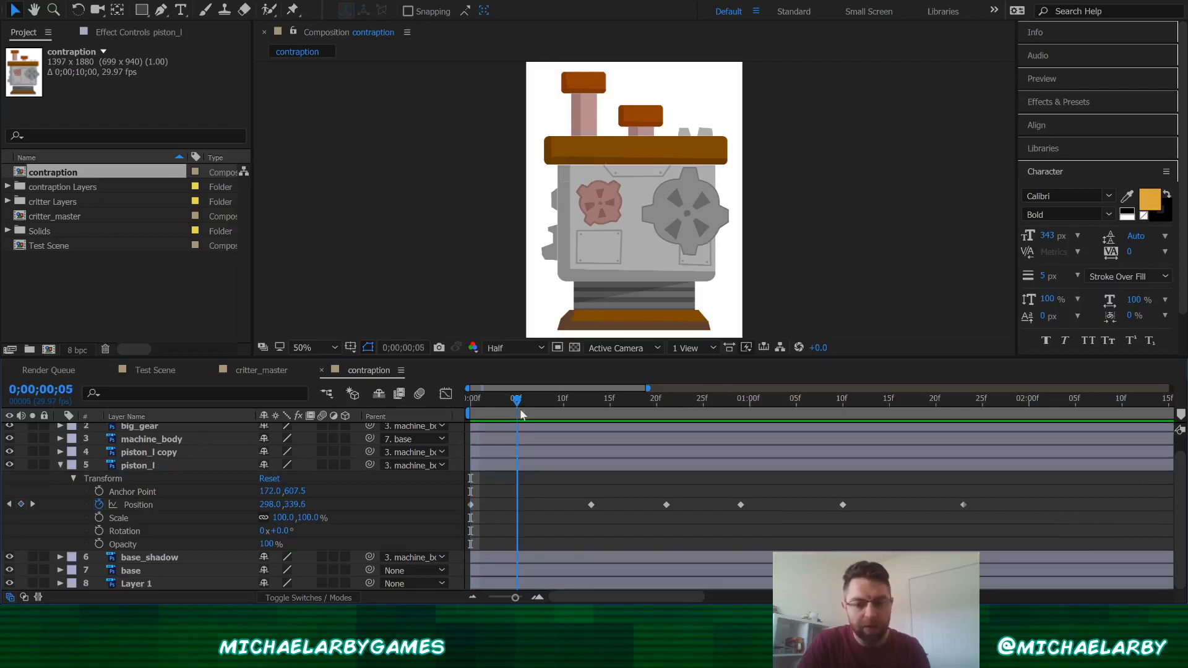
# Step: Copy piston_l's first Position keyframe to 0;00;02;01 so the piston returns to its starting height, and deselect it
pyautogui.click(472, 506)
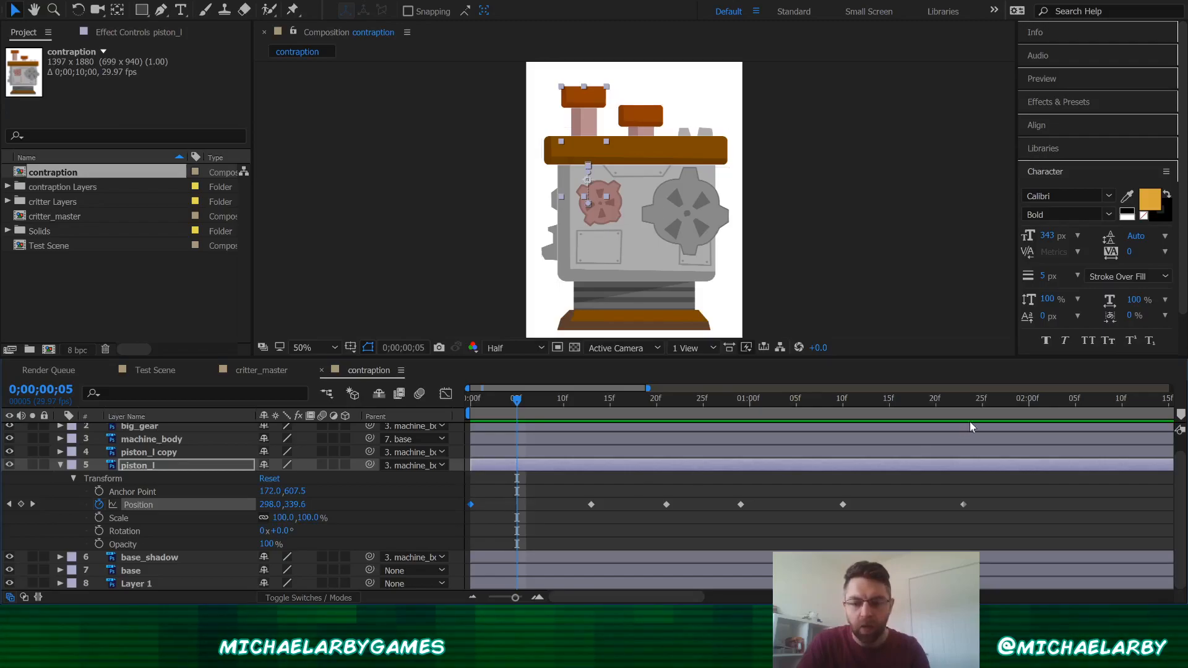
pyautogui.click(1033, 397)
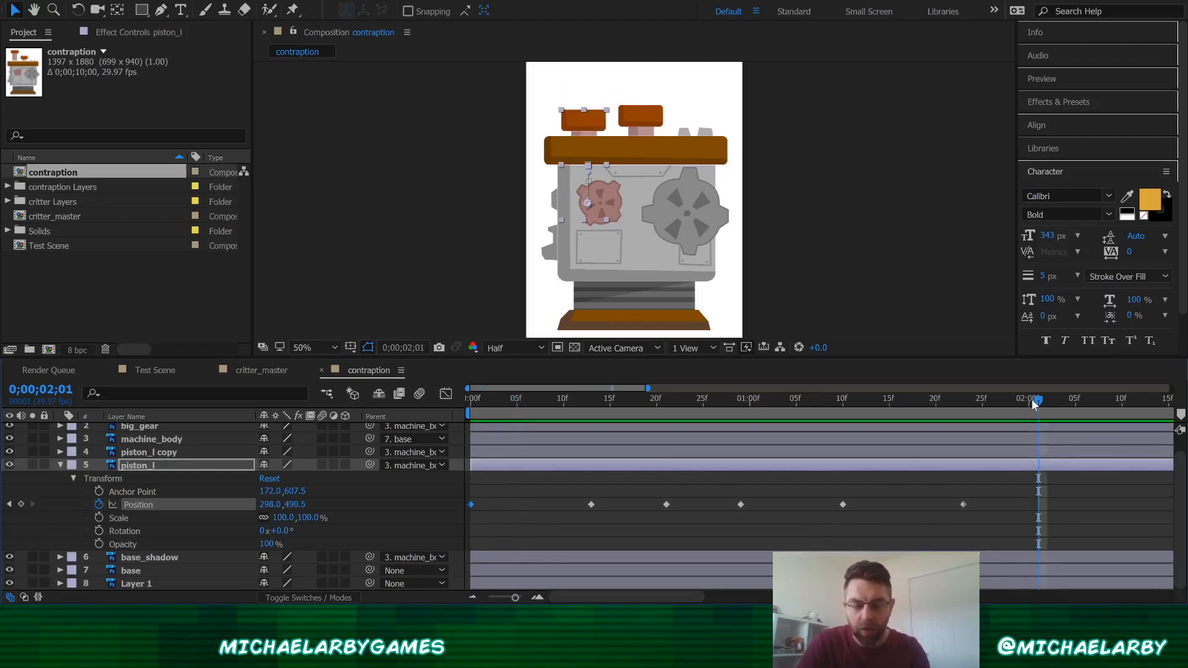
pyautogui.hotkey('ctrl', 'v')
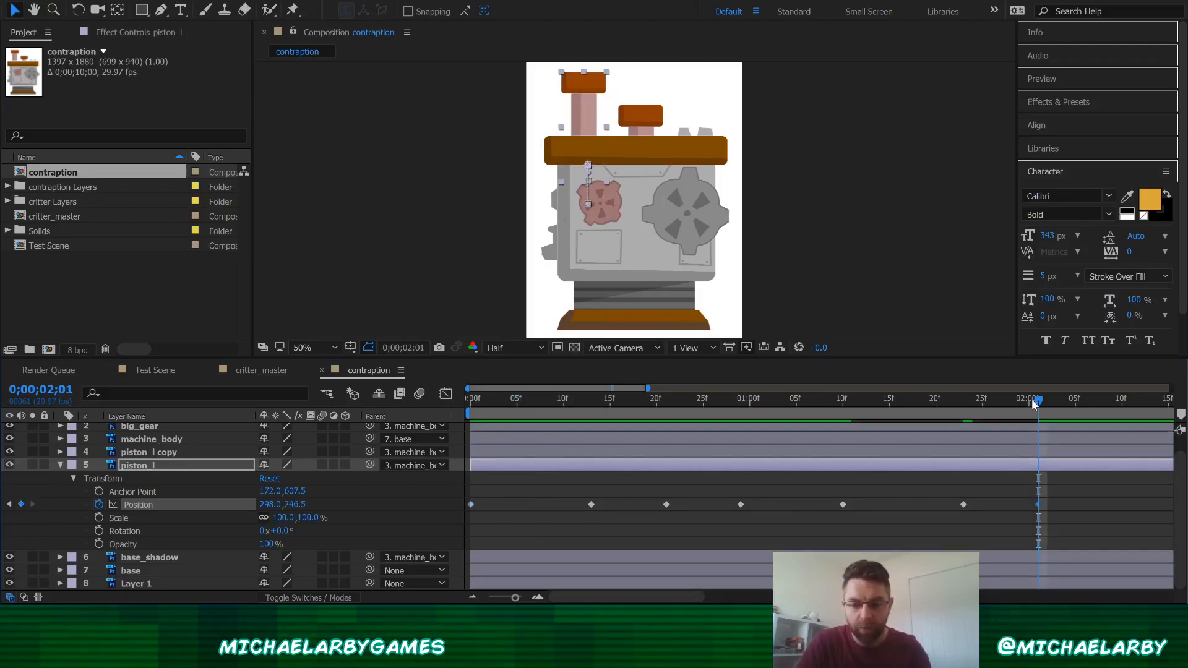
pyautogui.click(473, 503)
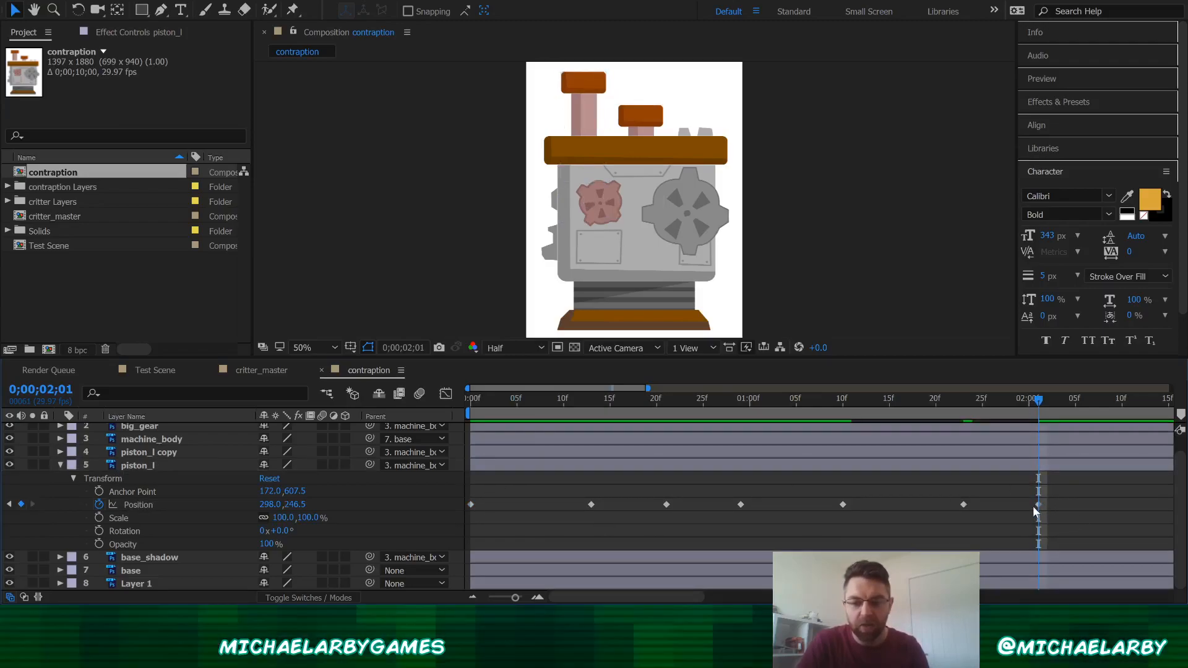
# Step: Play the seven-keyframe piston_l motion from frame 0, and stop with the playhead at 0;00;03;05
pyautogui.press('pageup')
pyautogui.moveTo(997, 408); pyautogui.dragTo(454, 409)
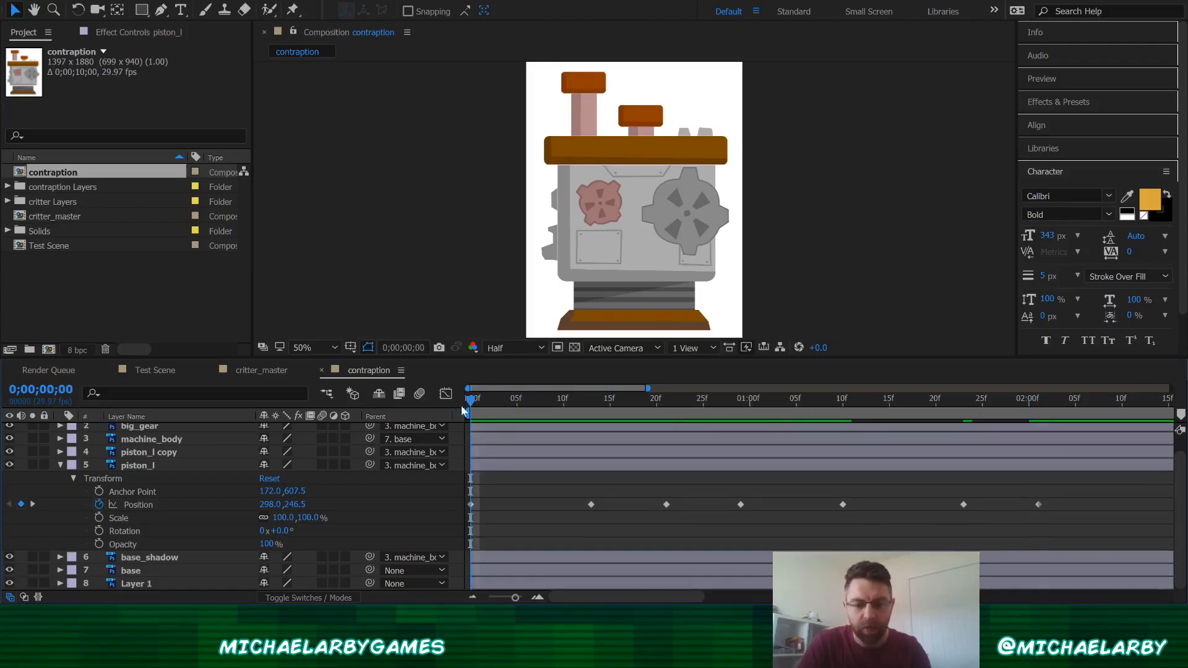
pyautogui.press('space')
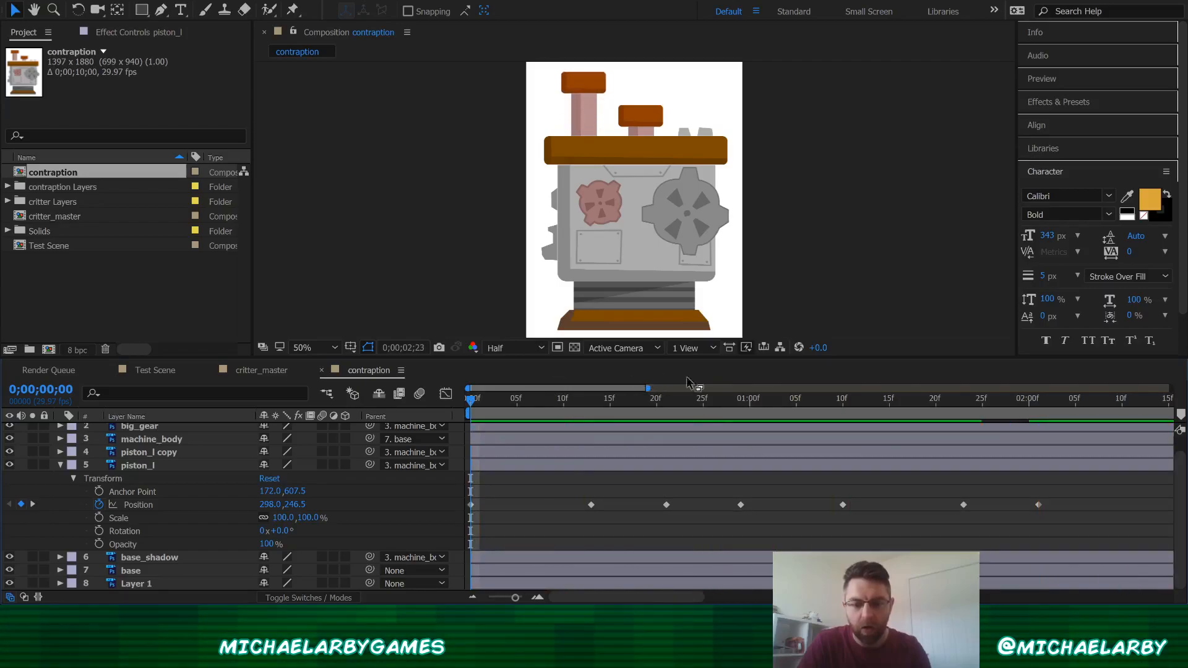
pyautogui.press('space')
pyautogui.click(933, 403)
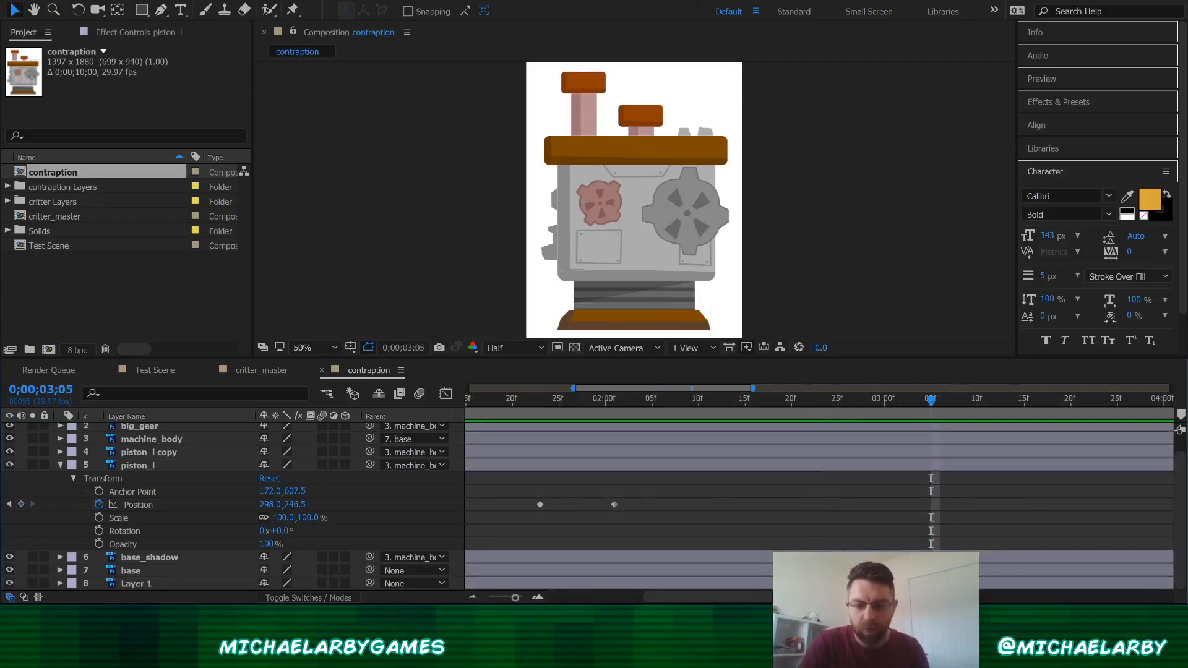
# Step: Scrub through the piston_l motion to 0;00;02;03, and examine its keyframes across the full composition duration
pyautogui.moveTo(690, 596); pyautogui.dragTo(547, 602)
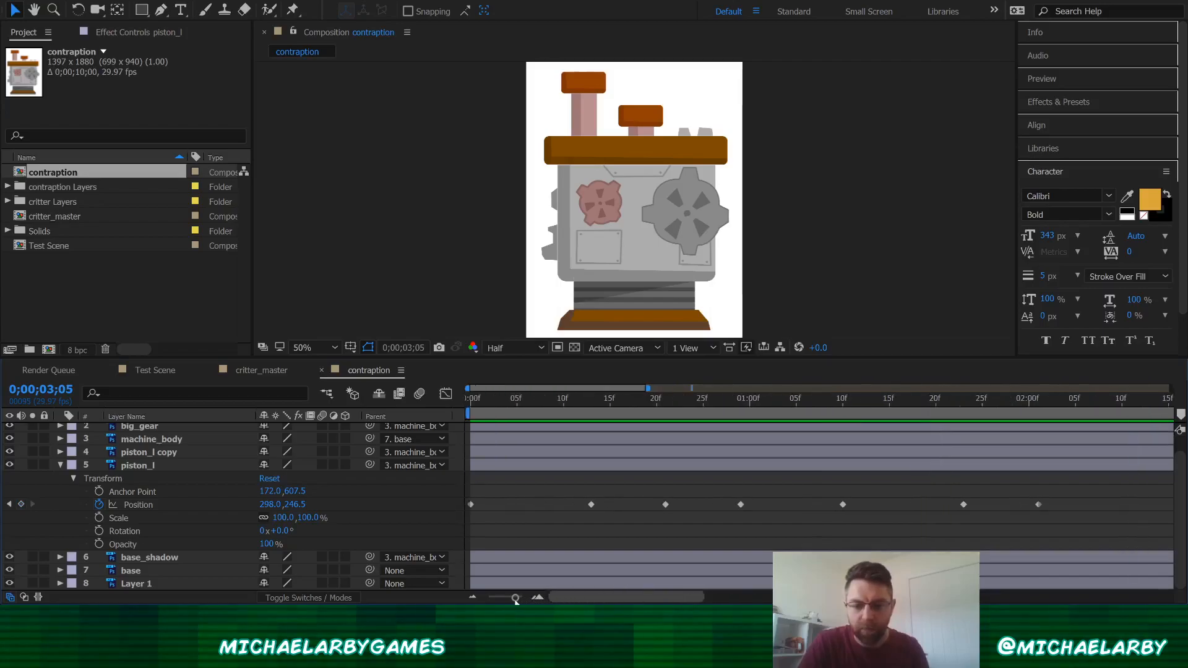
pyautogui.click(610, 399)
pyautogui.moveTo(711, 407); pyautogui.dragTo(1053, 427)
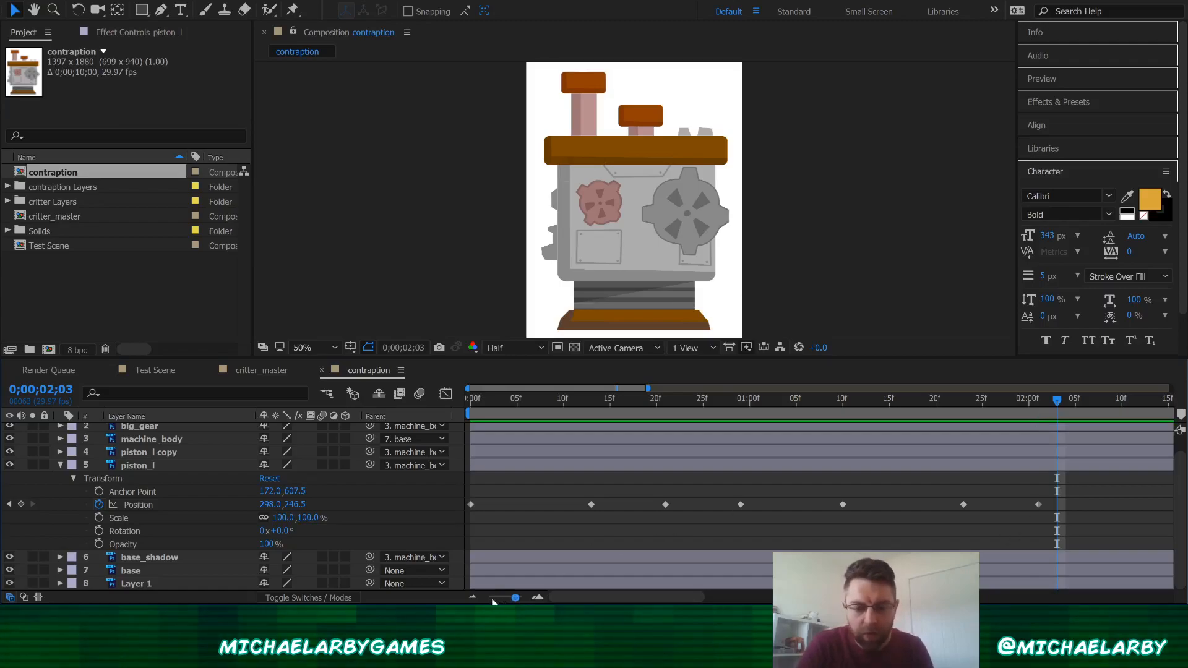
pyautogui.click(474, 596)
pyautogui.click(474, 595)
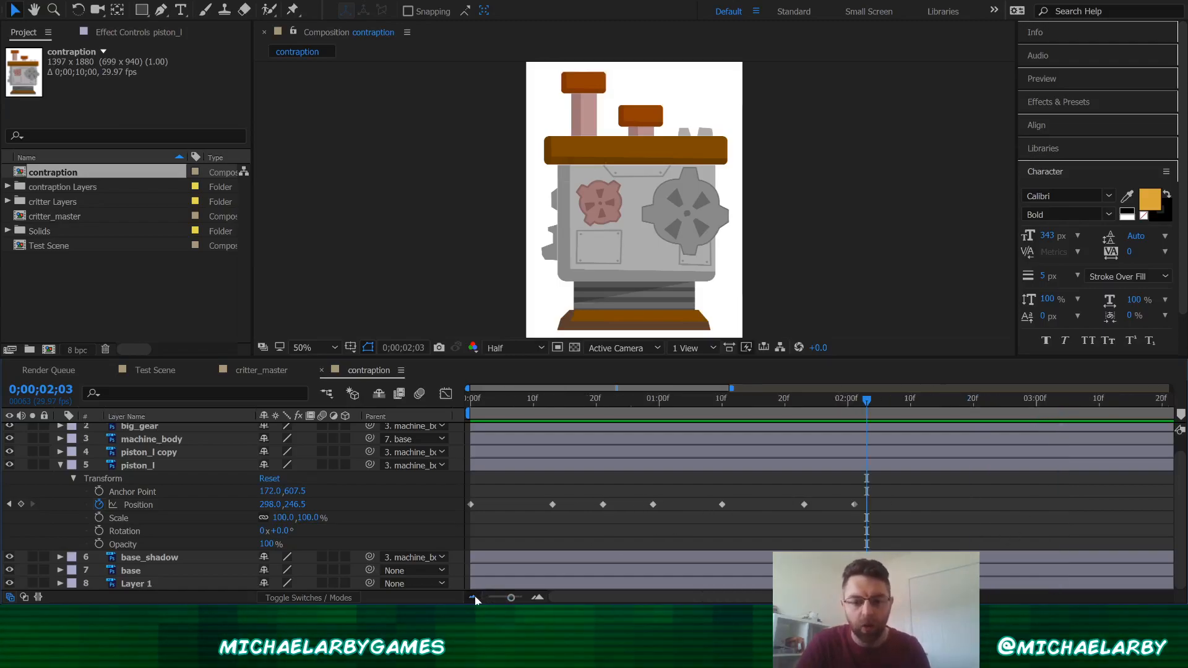
pyautogui.click(474, 596)
pyautogui.click(474, 596)
pyautogui.click(474, 596)
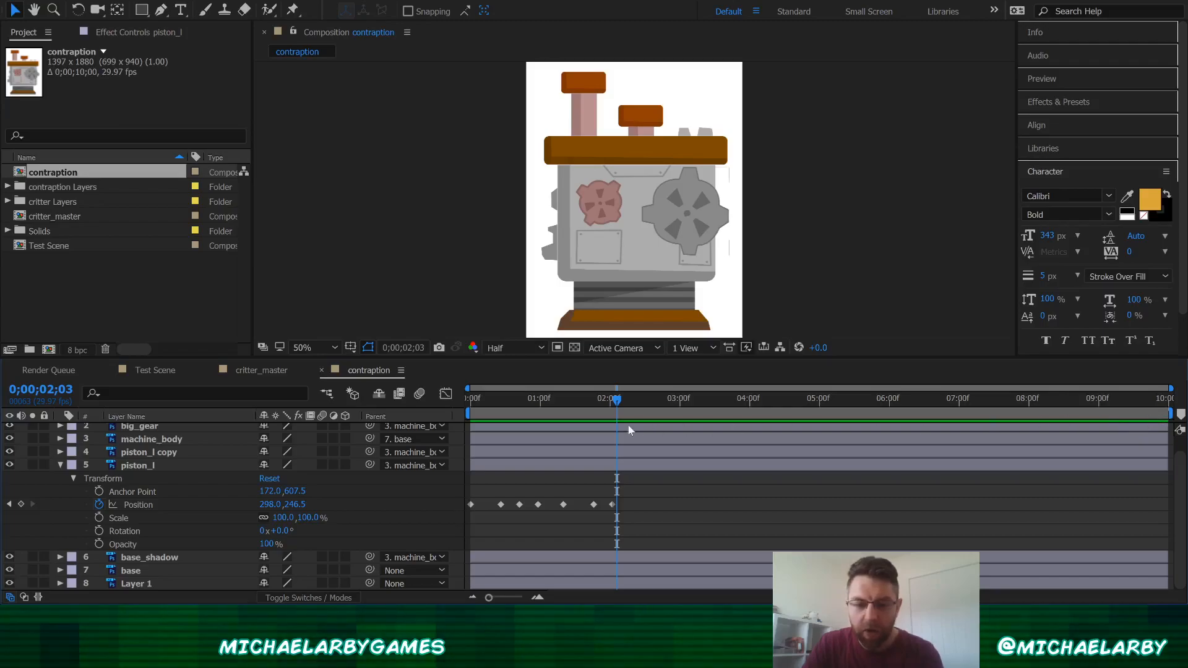
# Step: Place the playhead at 0;00;00;28 and briefly play the composition from there
pyautogui.scroll(1, 538, 480)
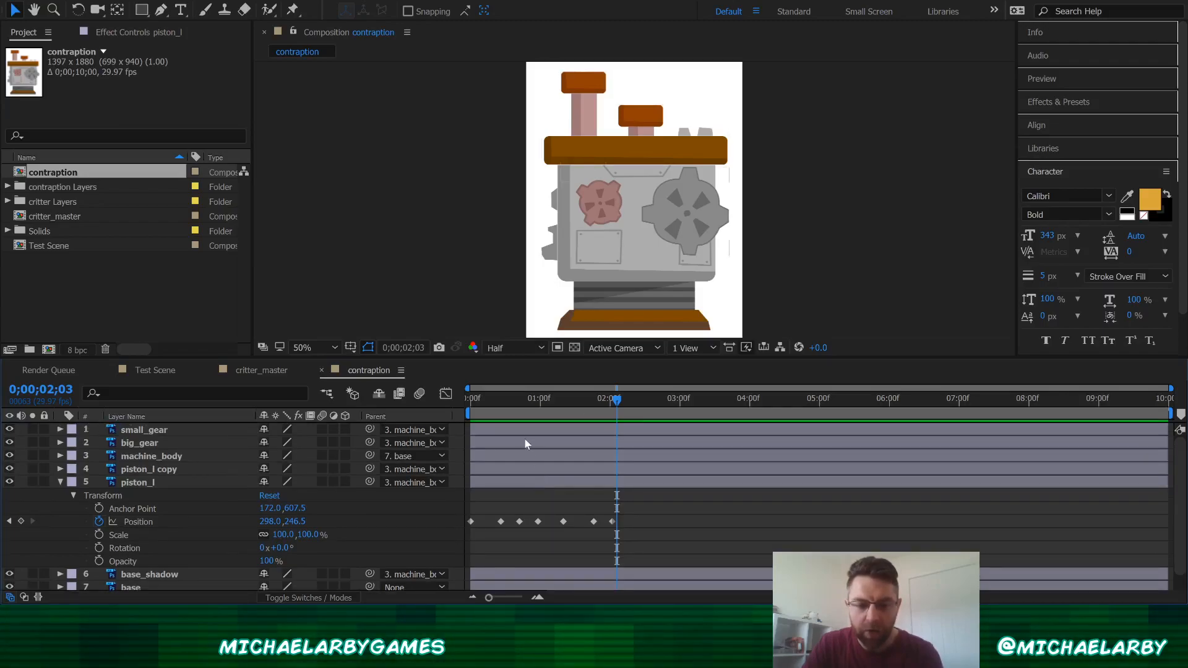
pyautogui.click(536, 417)
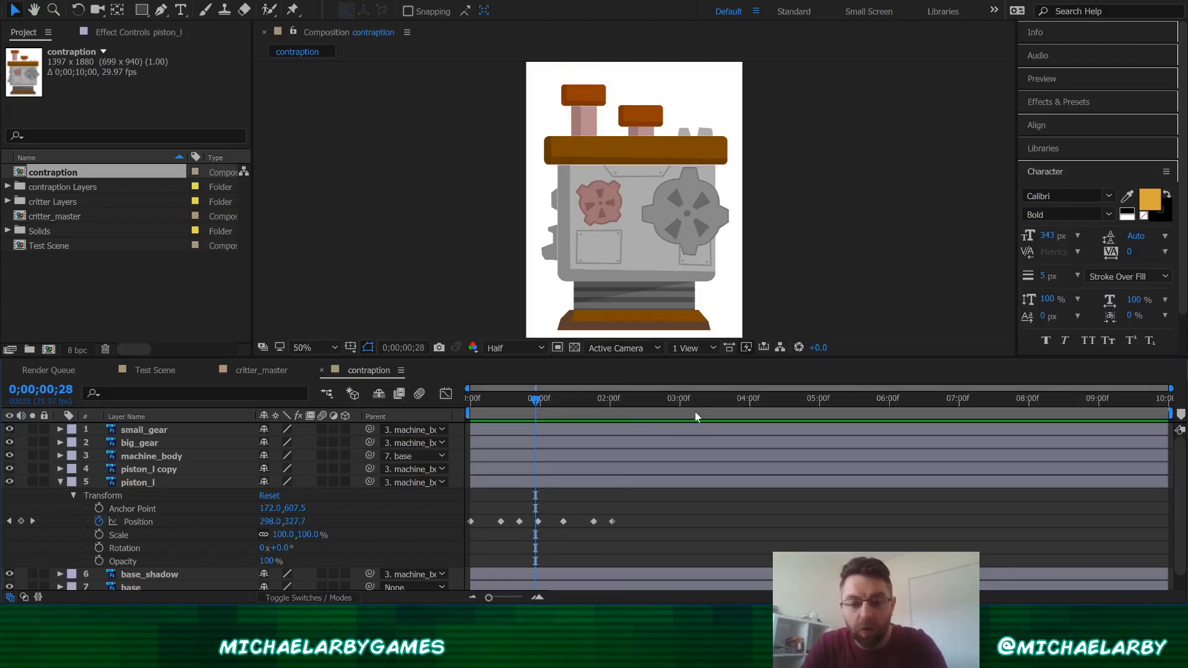
pyautogui.press('space')
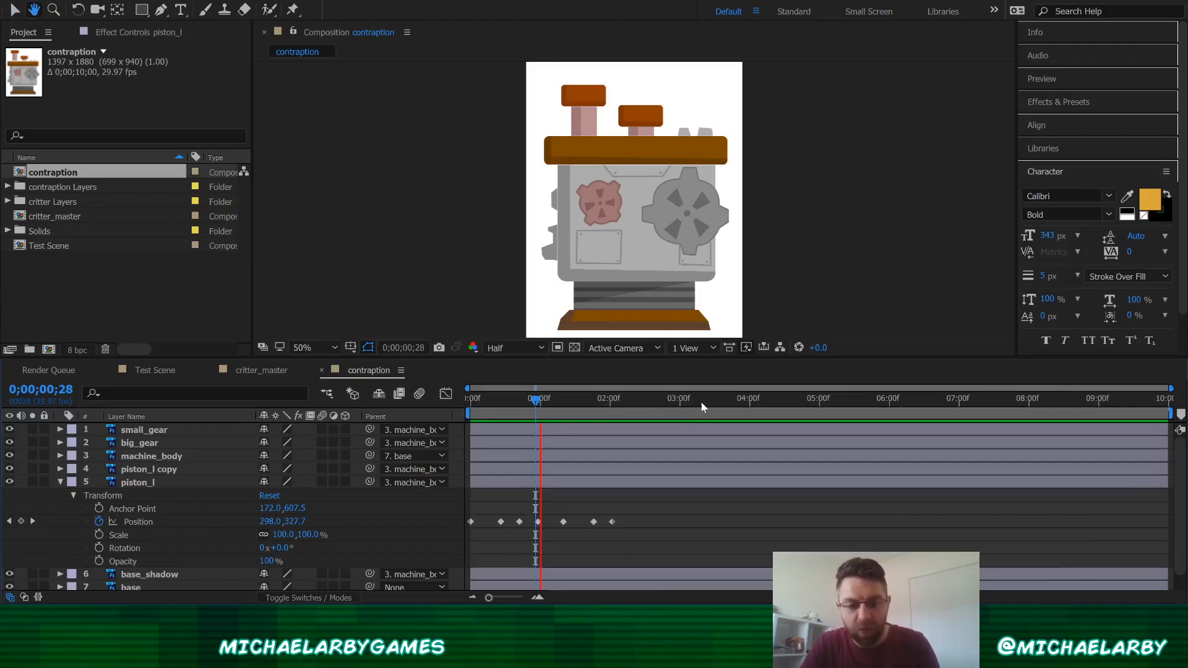
pyautogui.press('space')
# Step: Try a short work area from about 0;00;02;00 to about 0;00;02;15 around piston_l's last keyframe, and preview it
pyautogui.moveTo(464, 411); pyautogui.dragTo(604, 419)
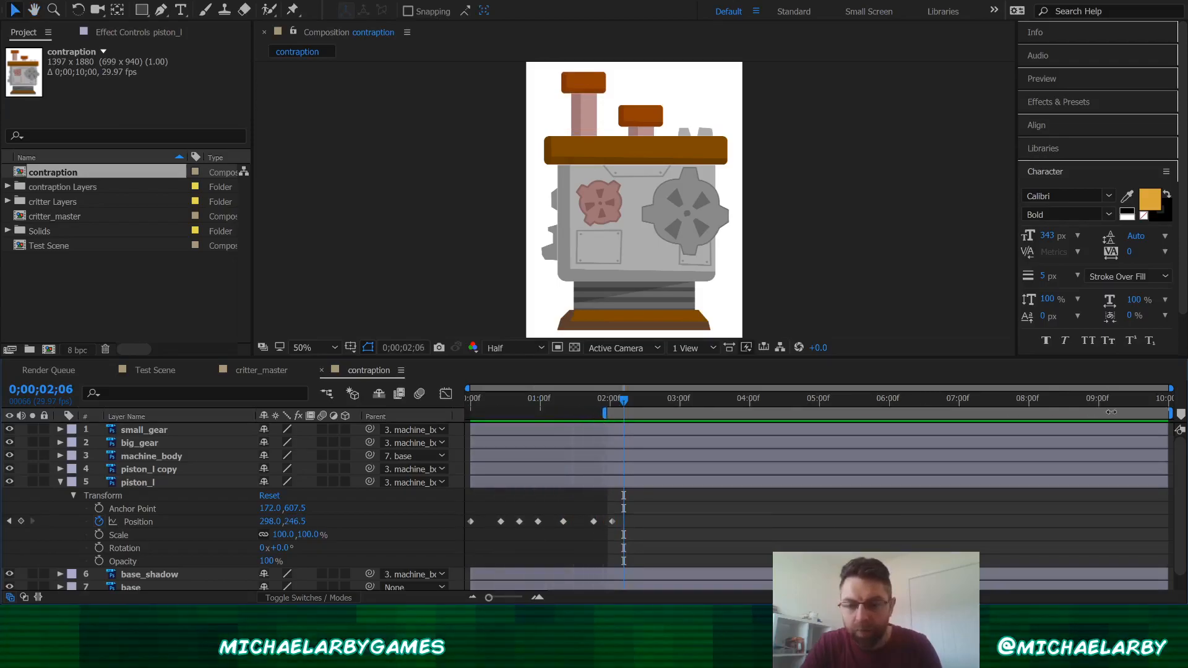
pyautogui.moveTo(1171, 414); pyautogui.dragTo(647, 415)
pyautogui.press('space')
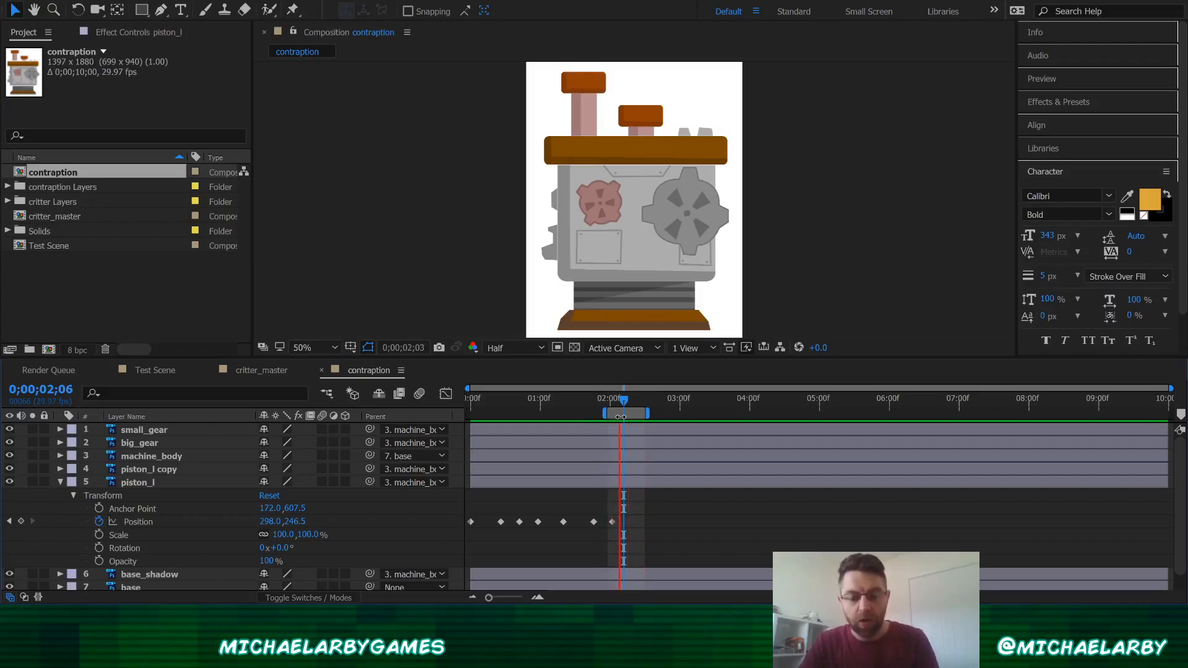
pyautogui.press('space')
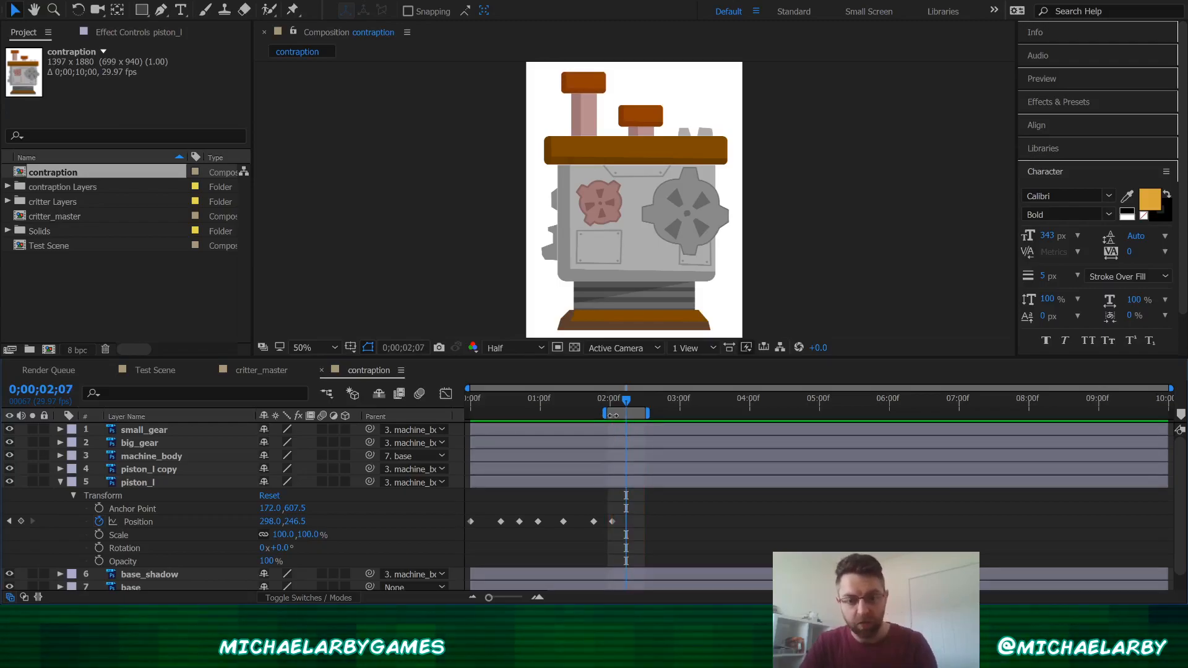
# Step: Set the work area from frame 0 to piston_l's last keyframe at 0;00;02;01, and trim the composition to it
pyautogui.moveTo(601, 413); pyautogui.dragTo(441, 412)
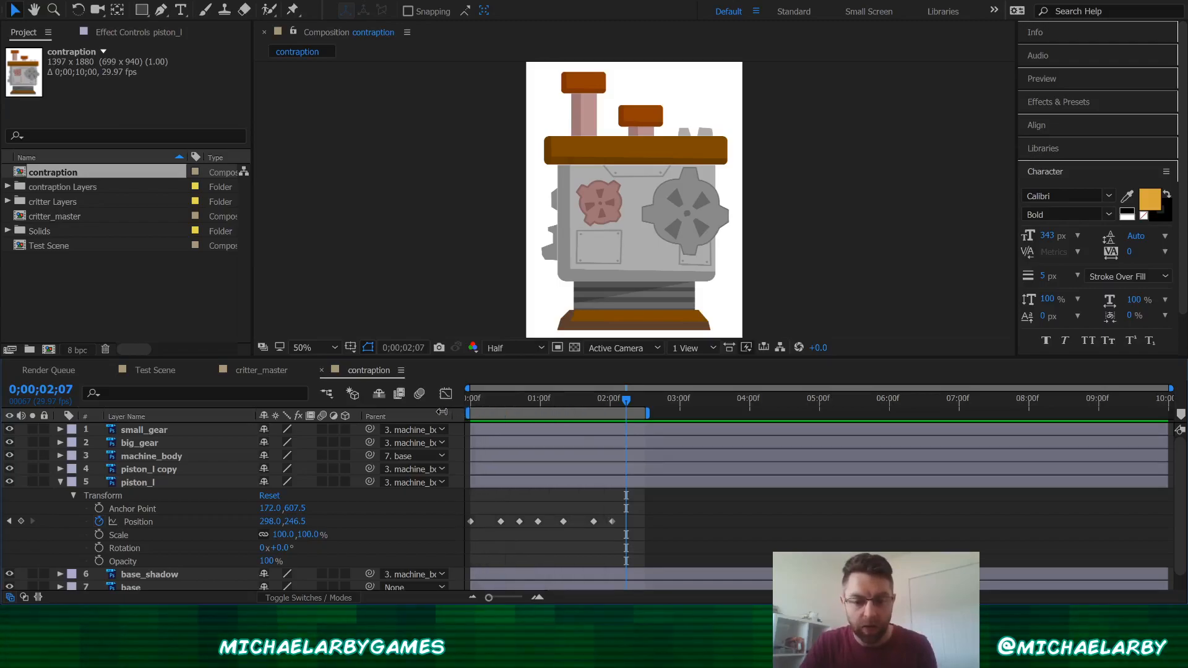
pyautogui.click(538, 597)
pyautogui.click(537, 599)
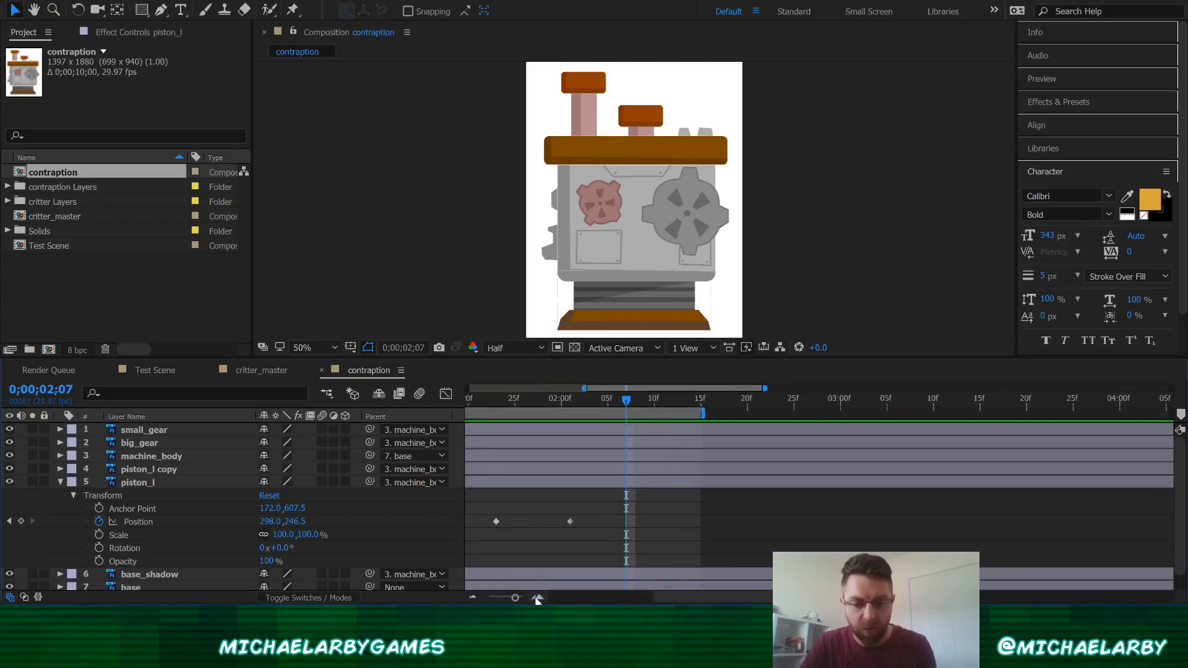
pyautogui.moveTo(701, 413); pyautogui.dragTo(581, 440)
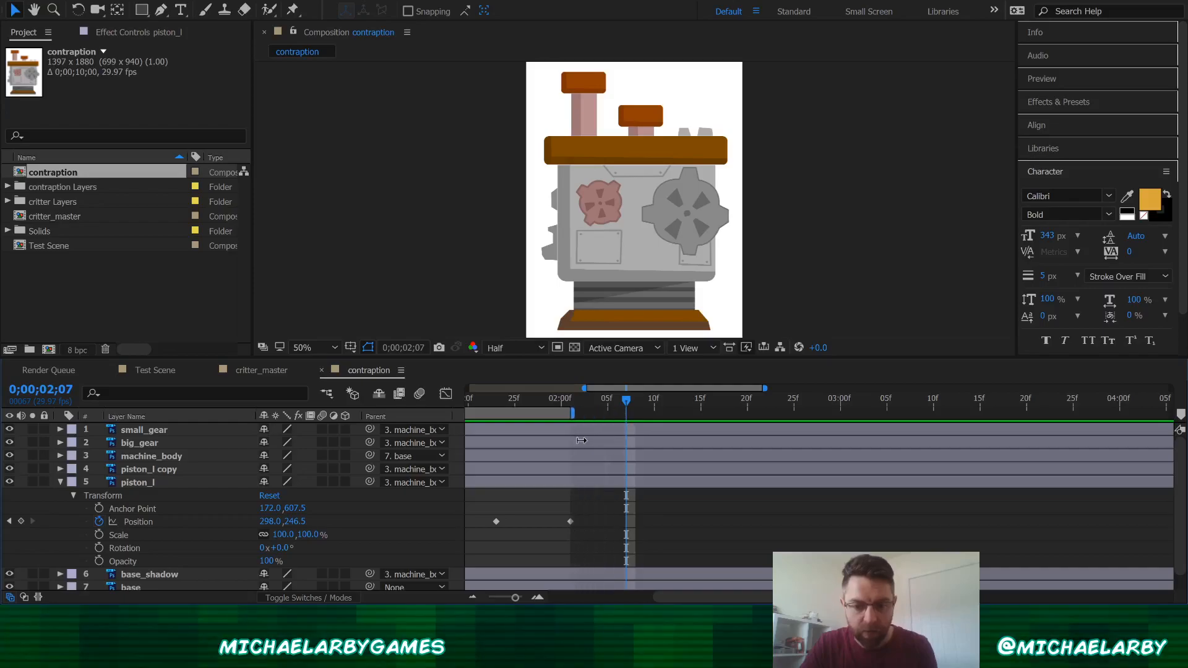
pyautogui.moveTo(513, 398); pyautogui.dragTo(576, 417)
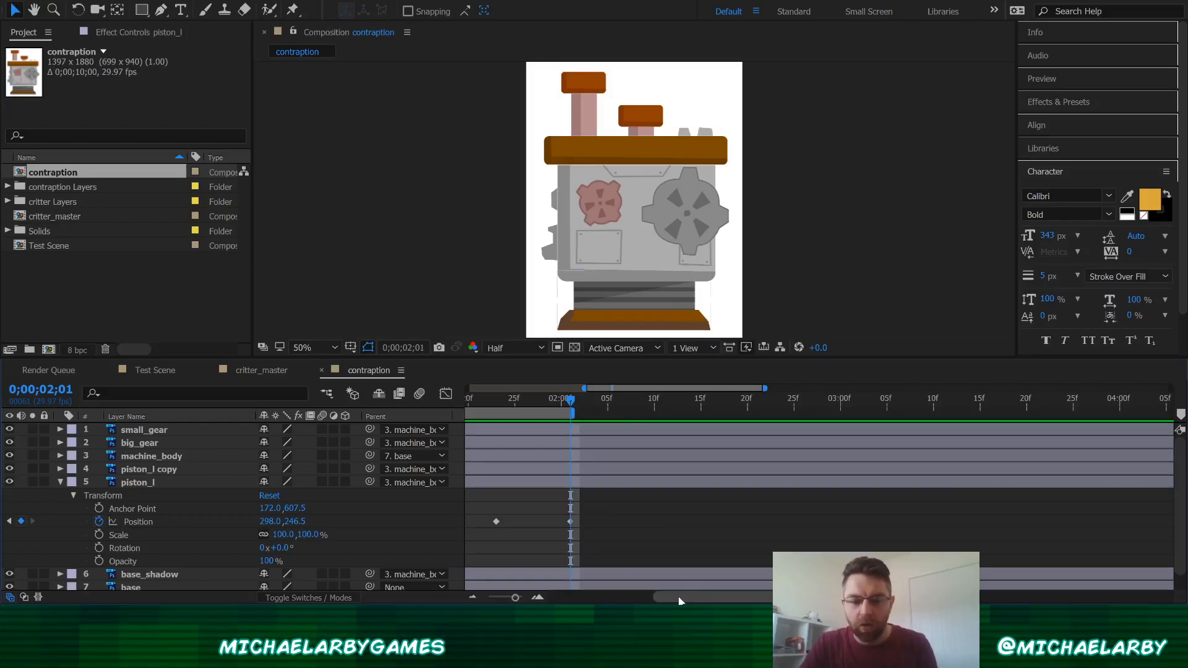
pyautogui.click(472, 598)
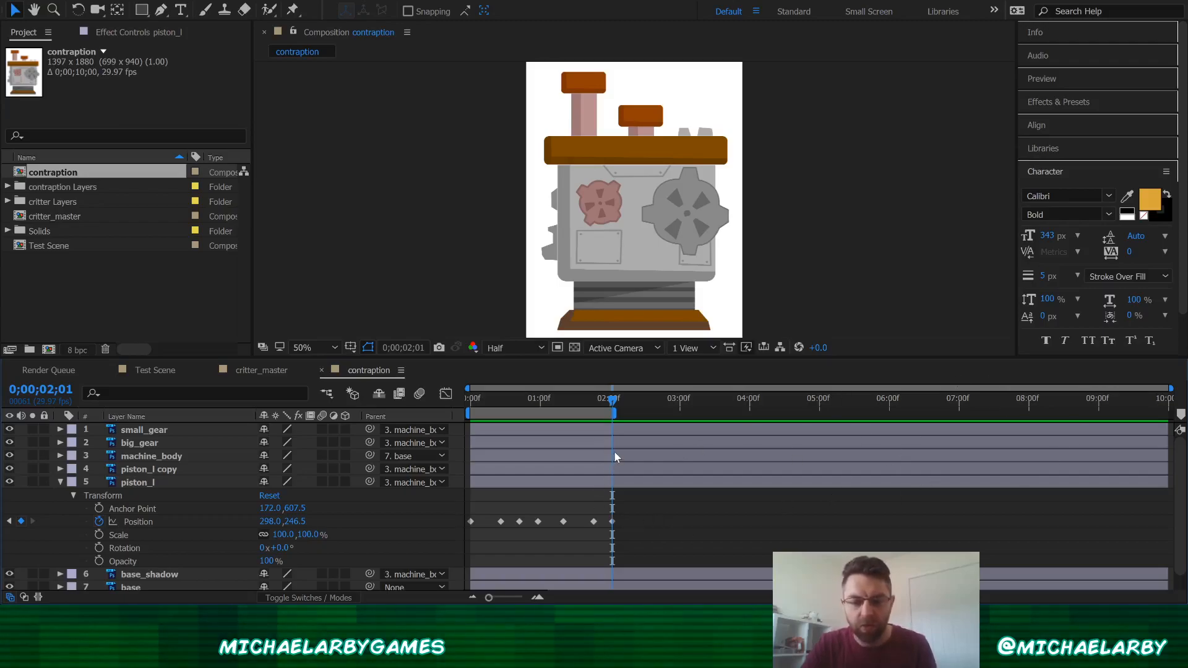
pyautogui.hotkey('ctrl', 'shift', 'x')
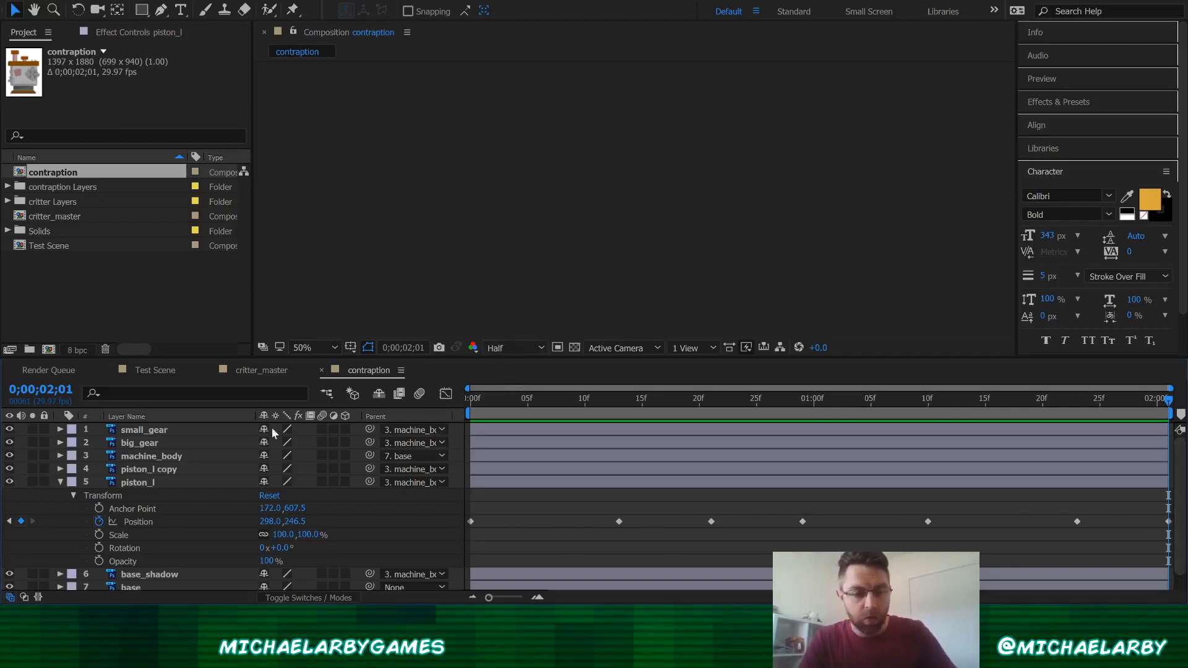
# Step: Preview the trimmed composition from frame 0 with the piston_l copy layer selected, and stop at 0;00;01;04
pyautogui.click(196, 484)
pyautogui.scroll(-4, 565, 176)
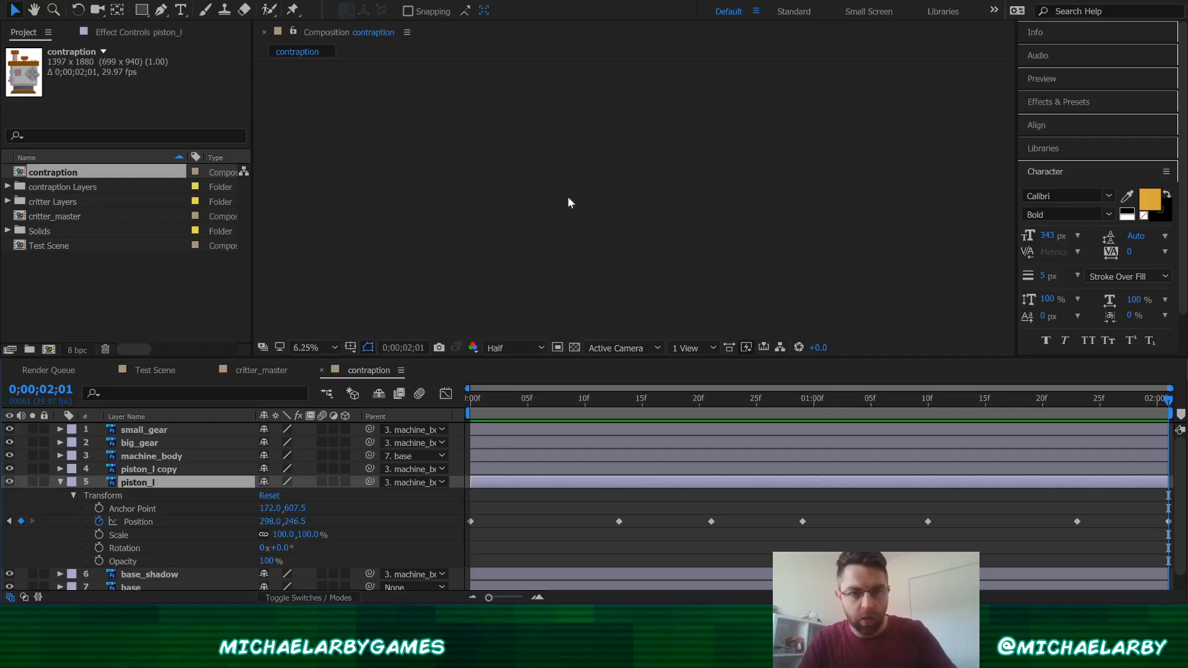
pyautogui.click(652, 465)
pyautogui.click(698, 398)
pyautogui.scroll(6, 625, 202)
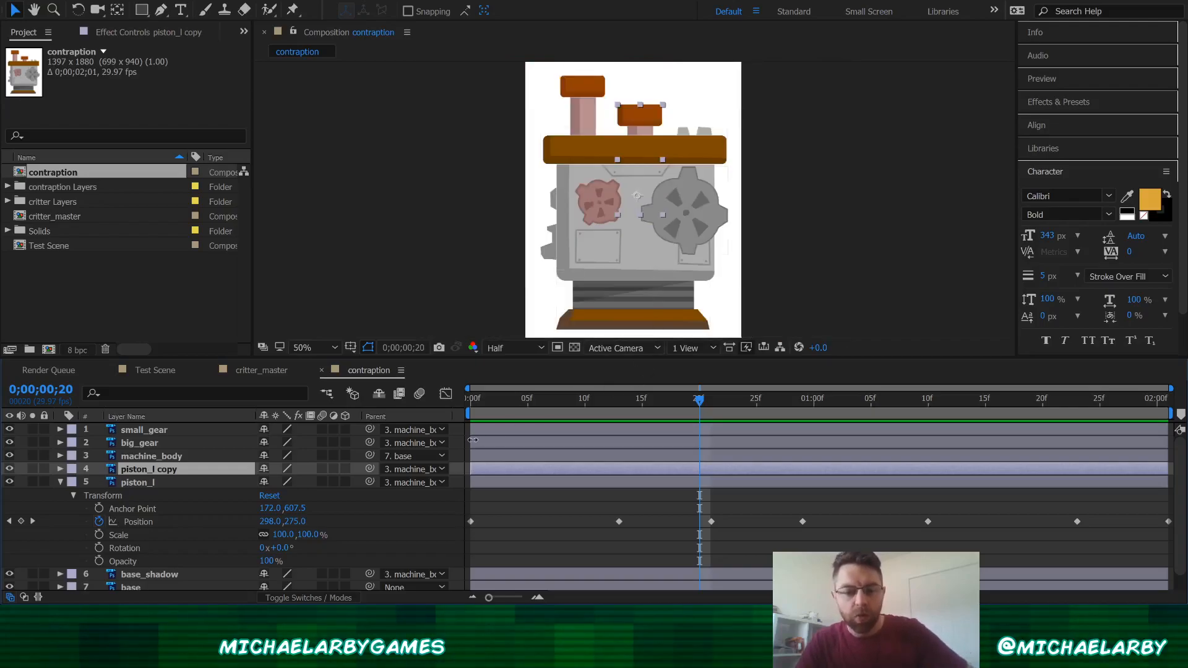
pyautogui.moveTo(582, 401); pyautogui.dragTo(474, 402)
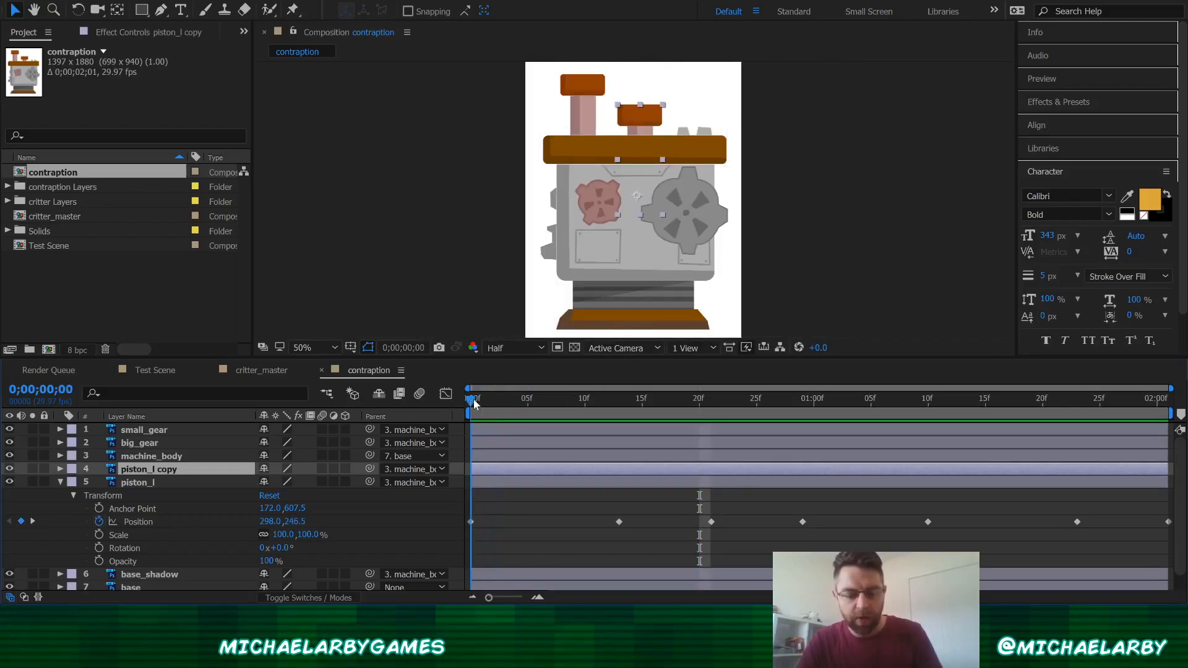
pyautogui.press('space')
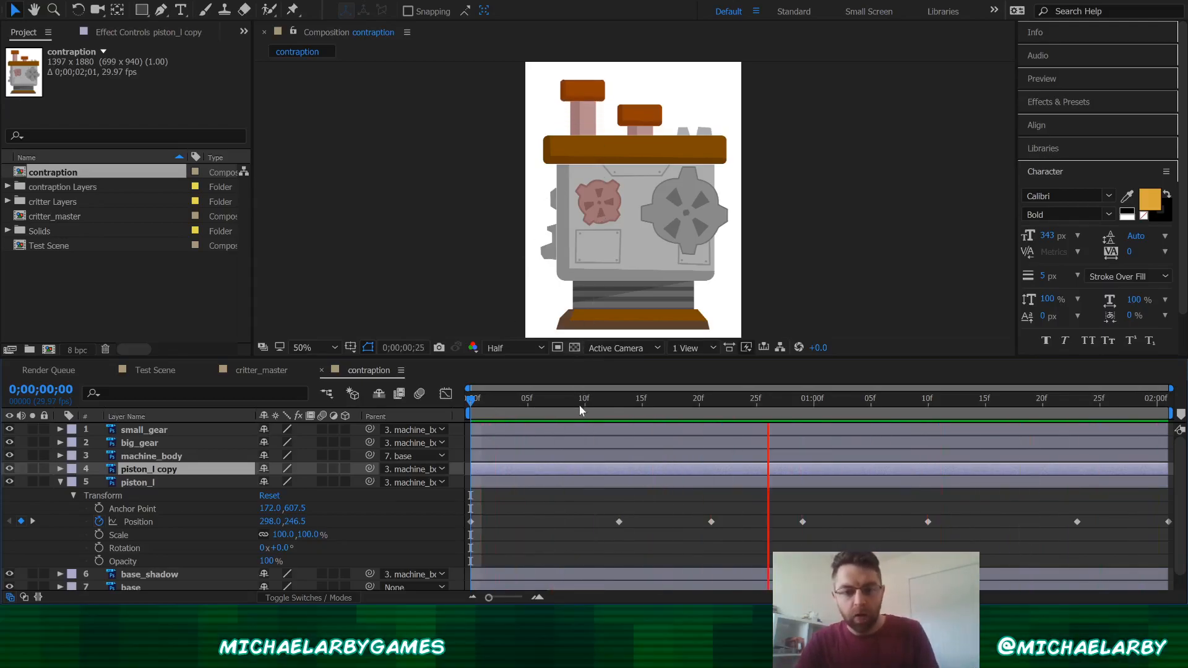
pyautogui.press('space')
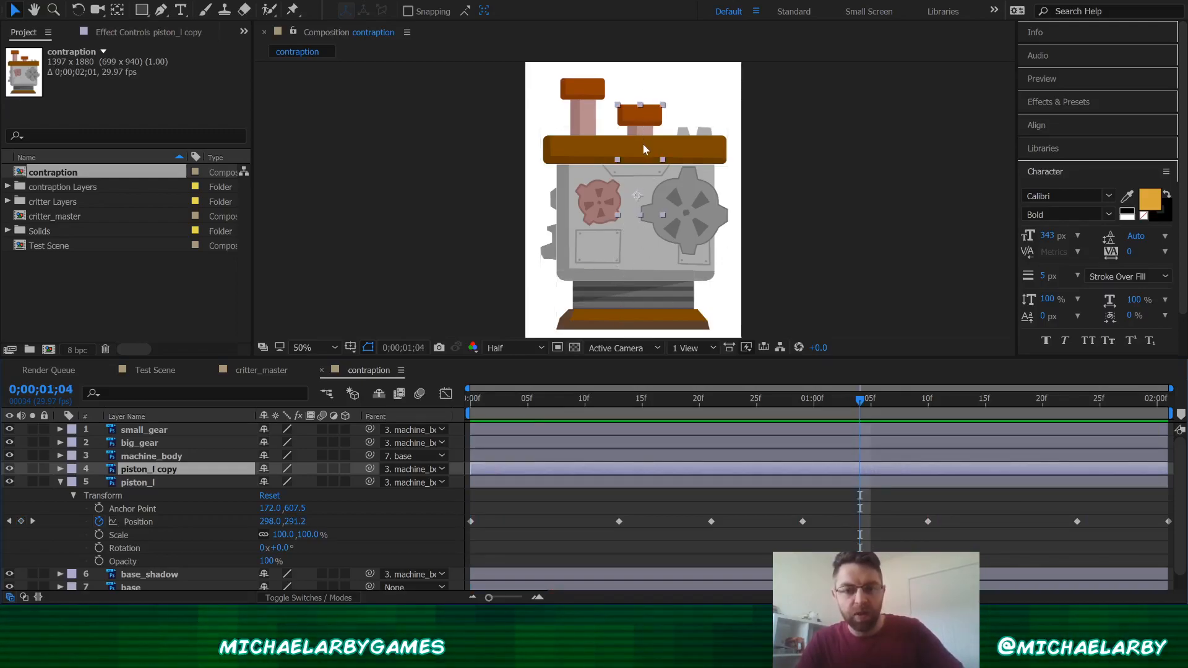
# Step: Collapse piston_l, enable Rotation keyframing on big_gear with a 0x+0.0° keyframe at 0;00;01;04, and place the playhead at 0;00;01;02
pyautogui.click(688, 216)
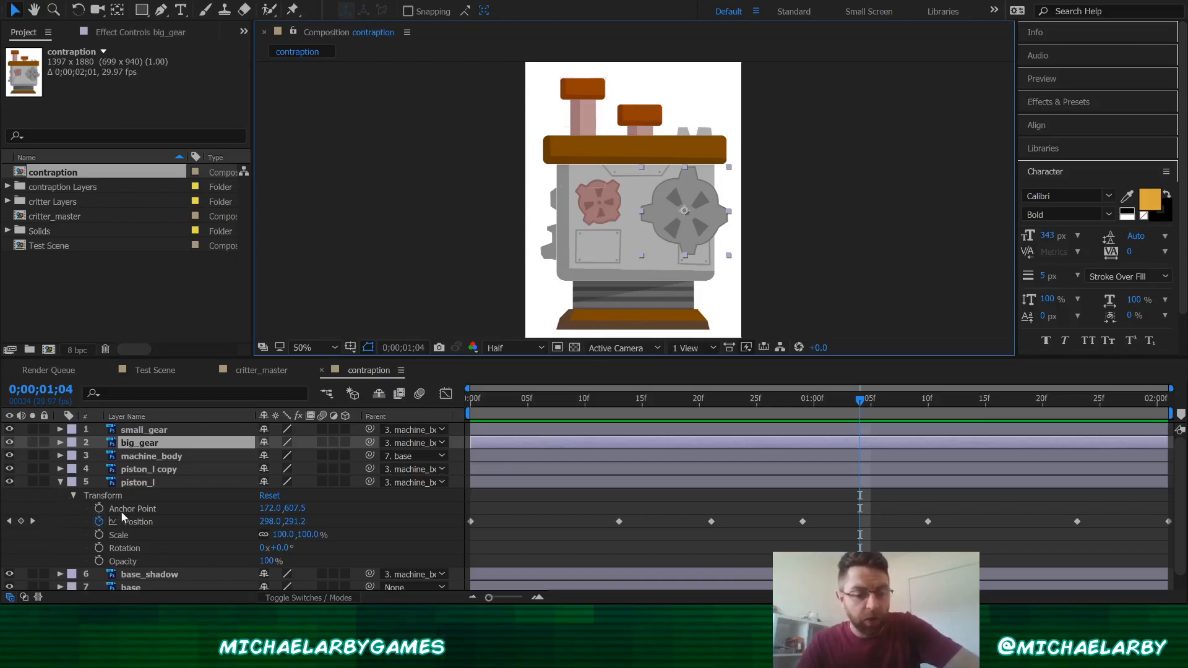
pyautogui.click(61, 481)
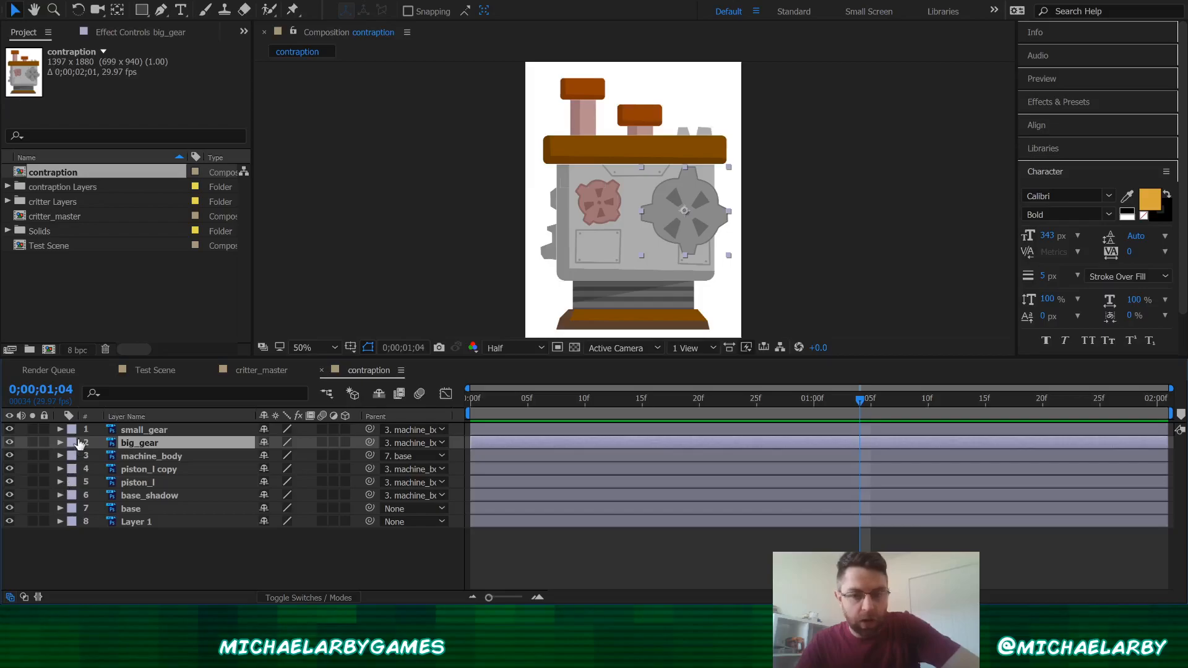
pyautogui.click(59, 443)
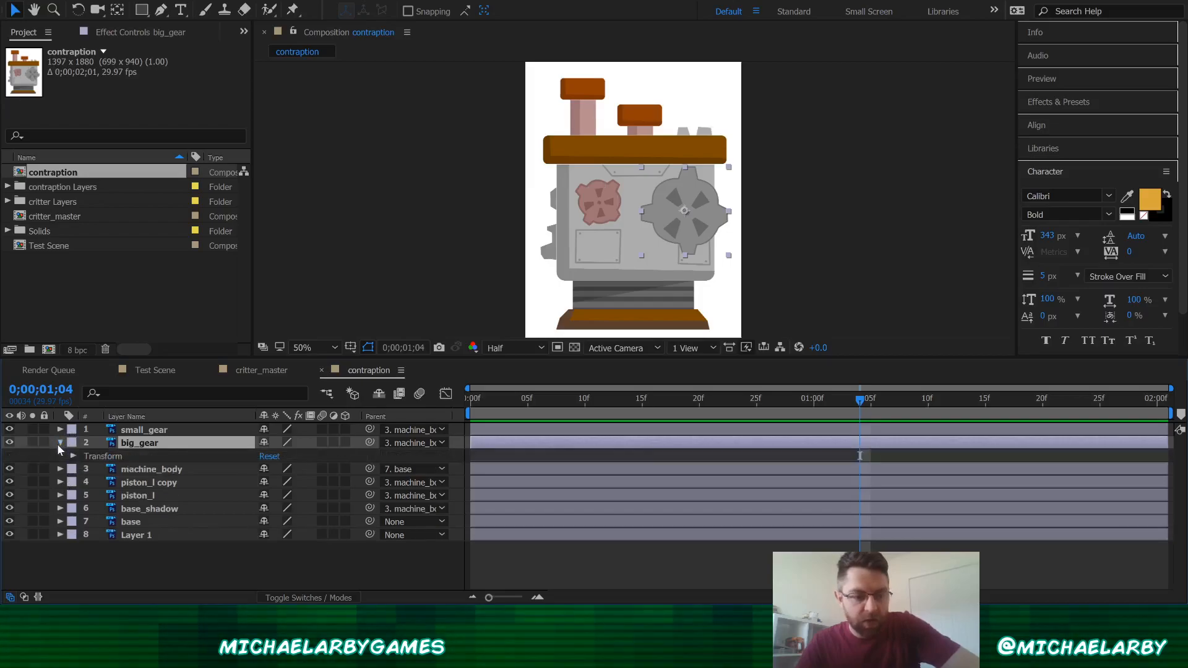
pyautogui.click(73, 457)
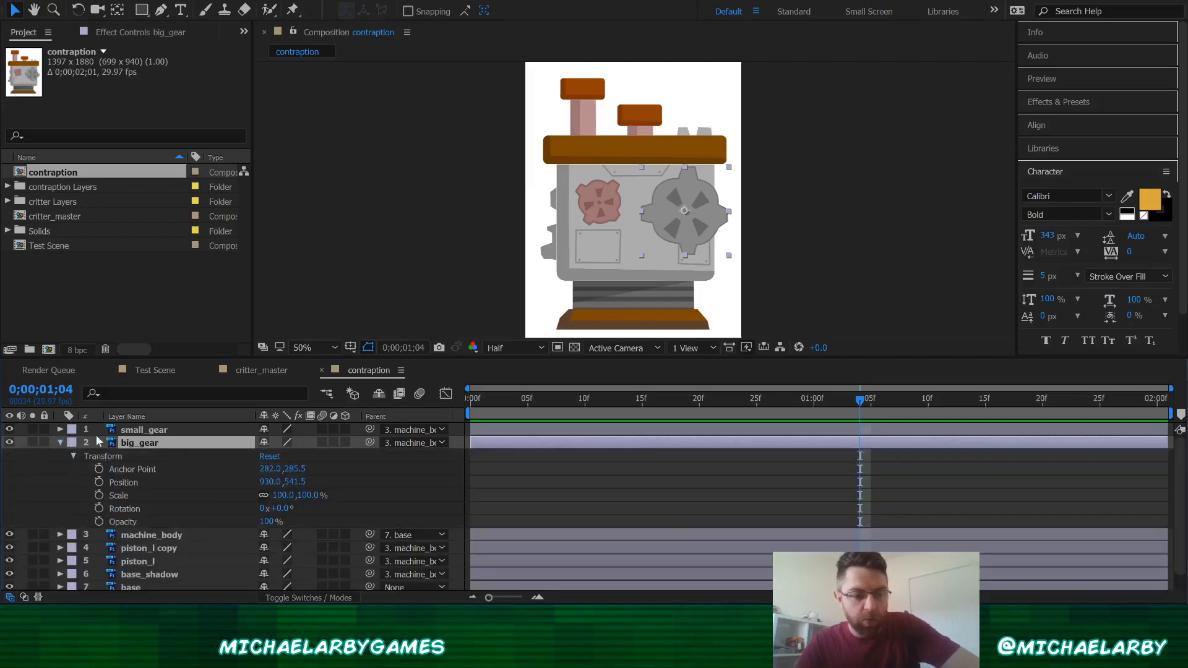
pyautogui.click(99, 509)
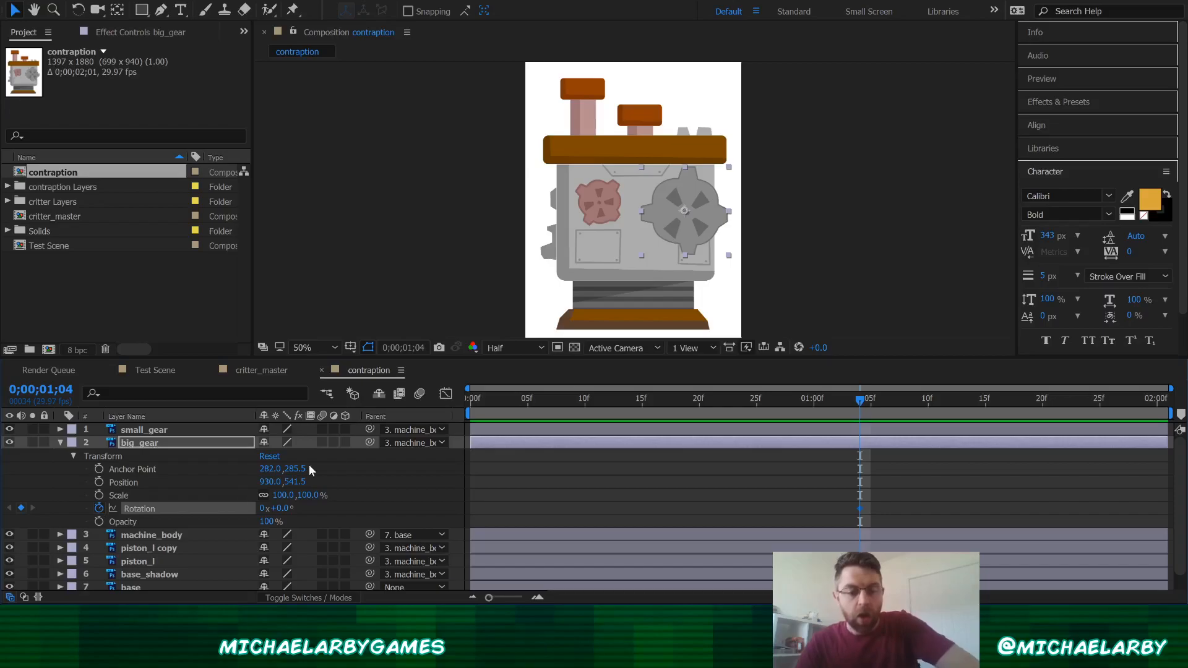
pyautogui.click(474, 401)
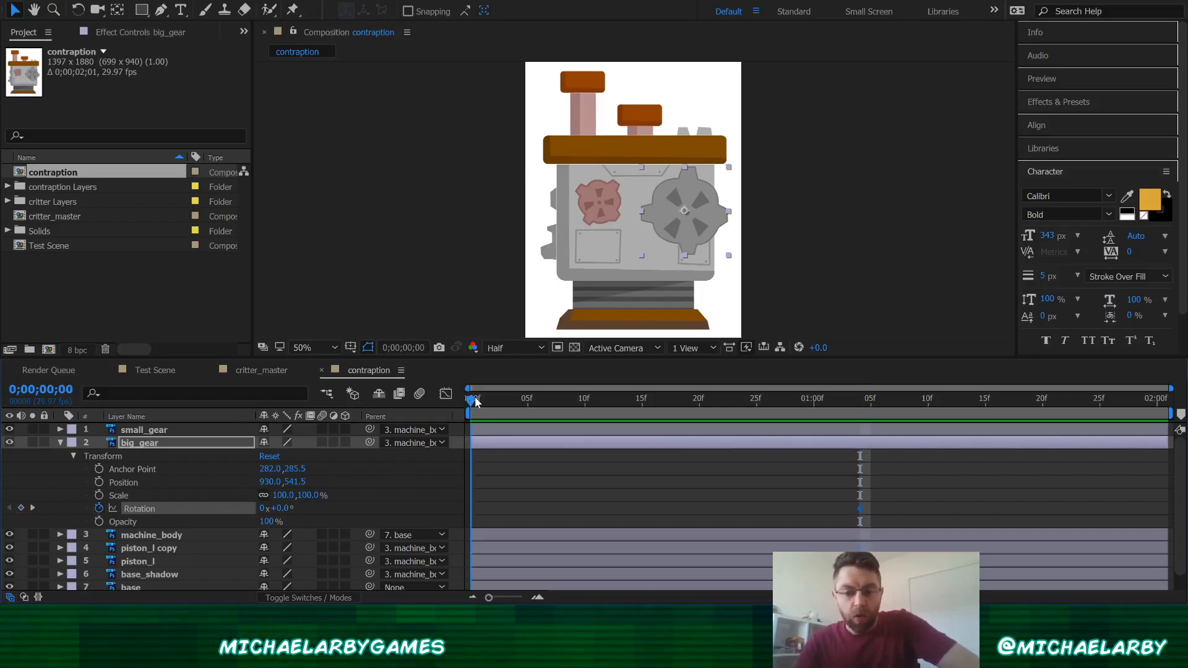
pyautogui.click(839, 401)
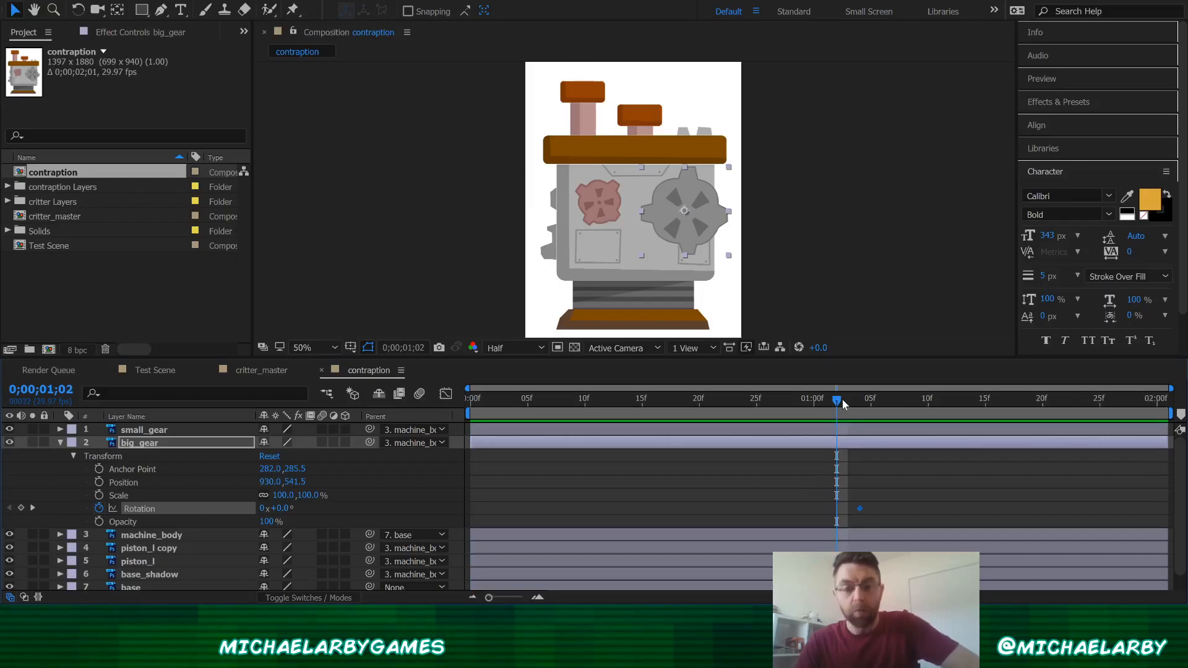
# Step: Move big_gear's Rotation keyframe to frame 0, with the playhead placed at 0;00;00;02
pyautogui.click(826, 399)
pyautogui.moveTo(389, 399); pyautogui.dragTo(494, 401)
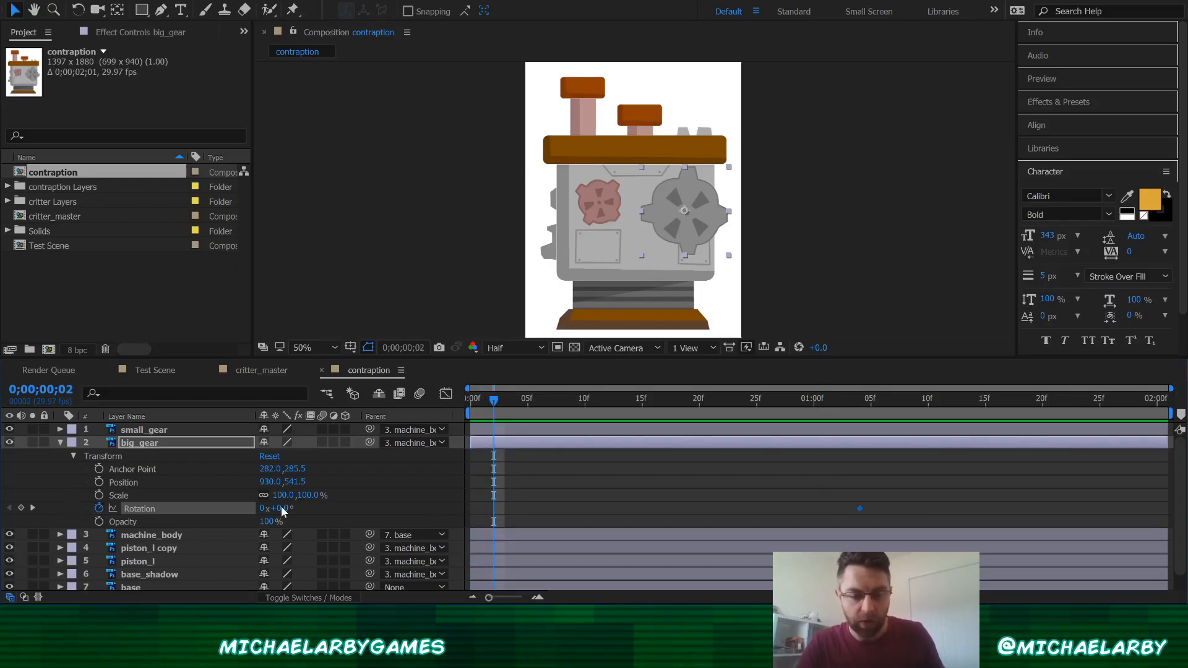
pyautogui.click(870, 514)
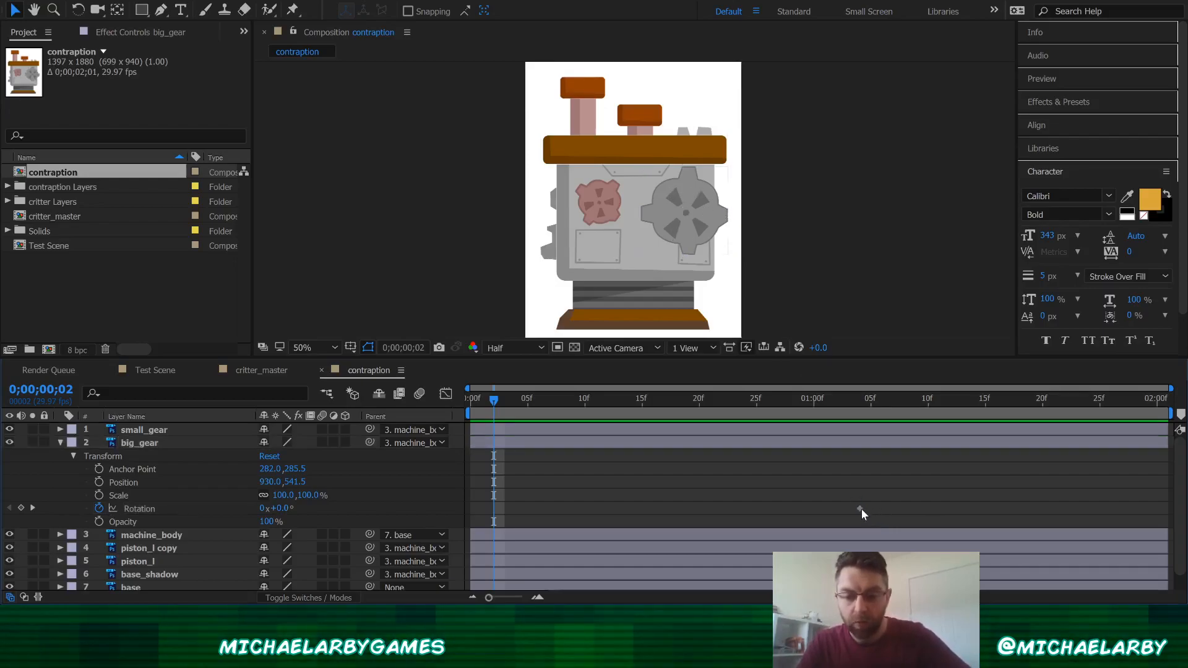
pyautogui.click(860, 508)
pyautogui.moveTo(860, 510); pyautogui.dragTo(780, 510)
pyautogui.moveTo(694, 521); pyautogui.dragTo(562, 519)
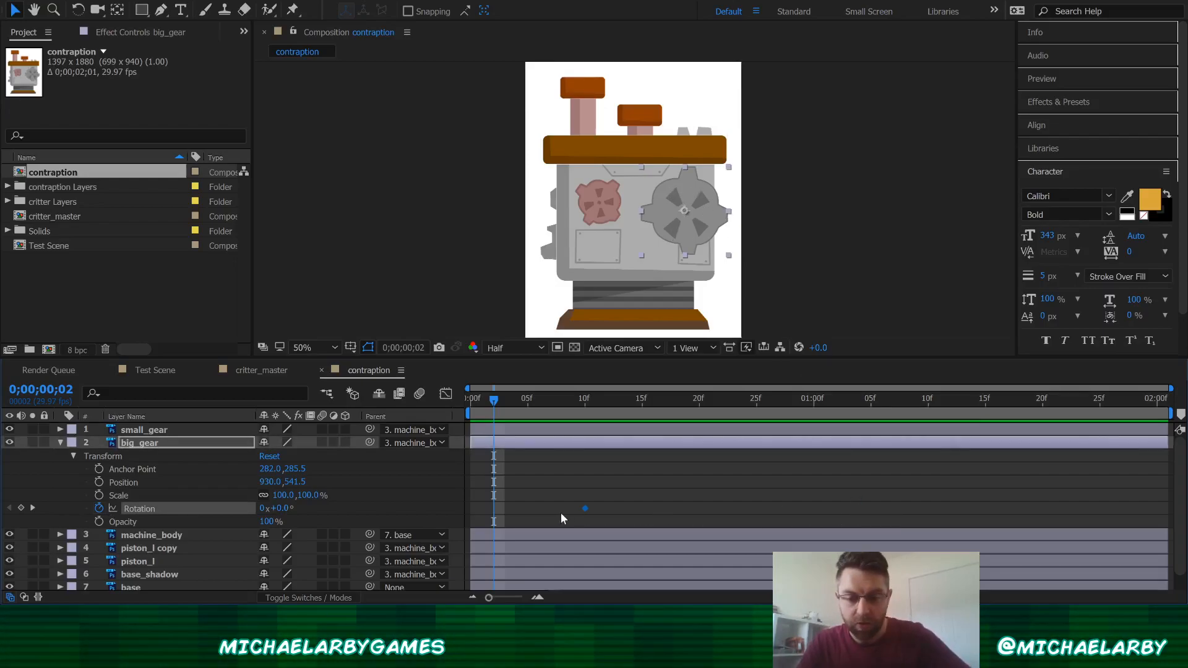
pyautogui.moveTo(486, 517); pyautogui.dragTo(474, 517)
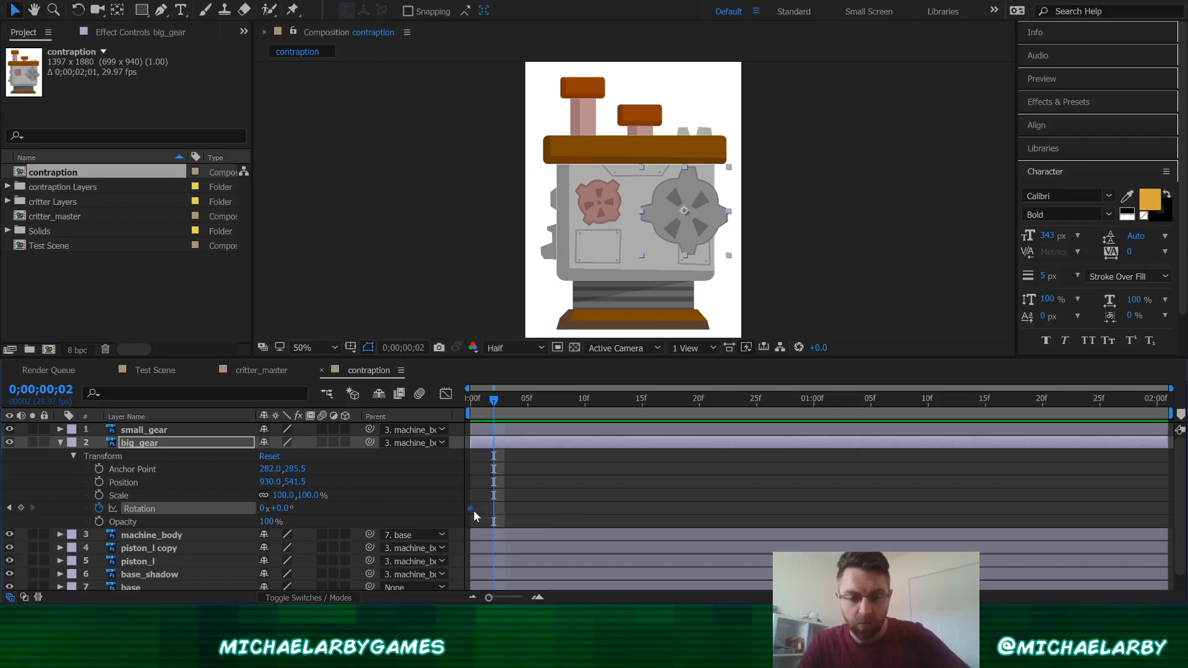
# Step: Add a big_gear Rotation keyframe of 0x+20.0° at 0;00;02;00, and scrub the end of the timeline to check the turn
pyautogui.click(470, 402)
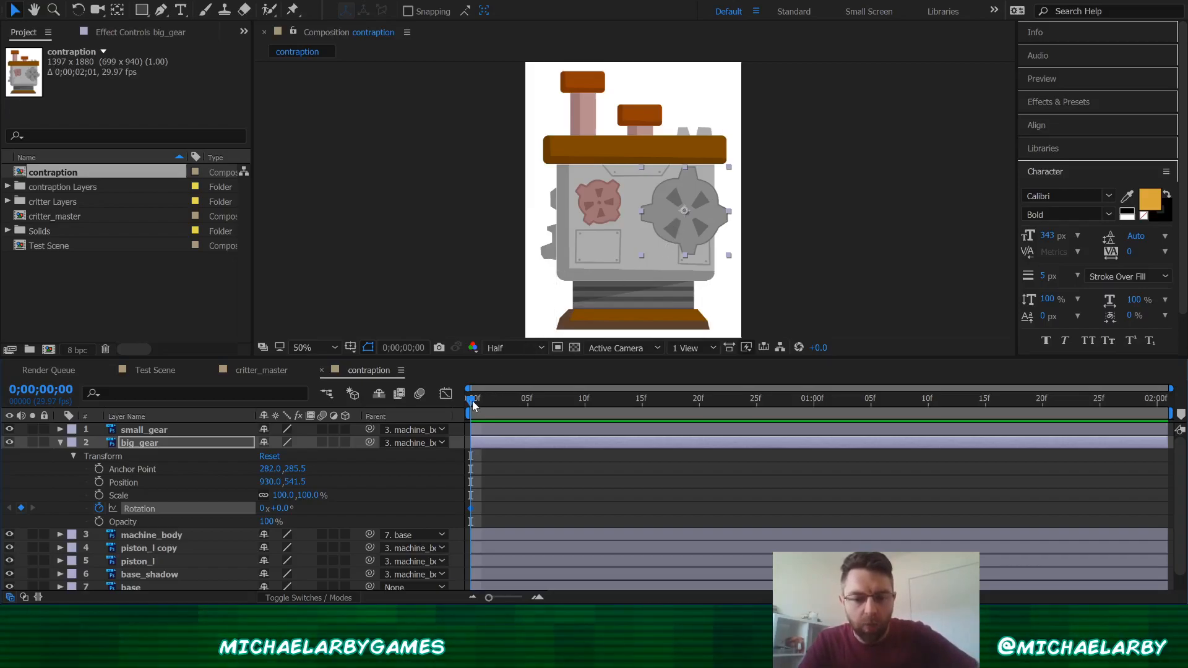
pyautogui.moveTo(473, 400); pyautogui.dragTo(1157, 400)
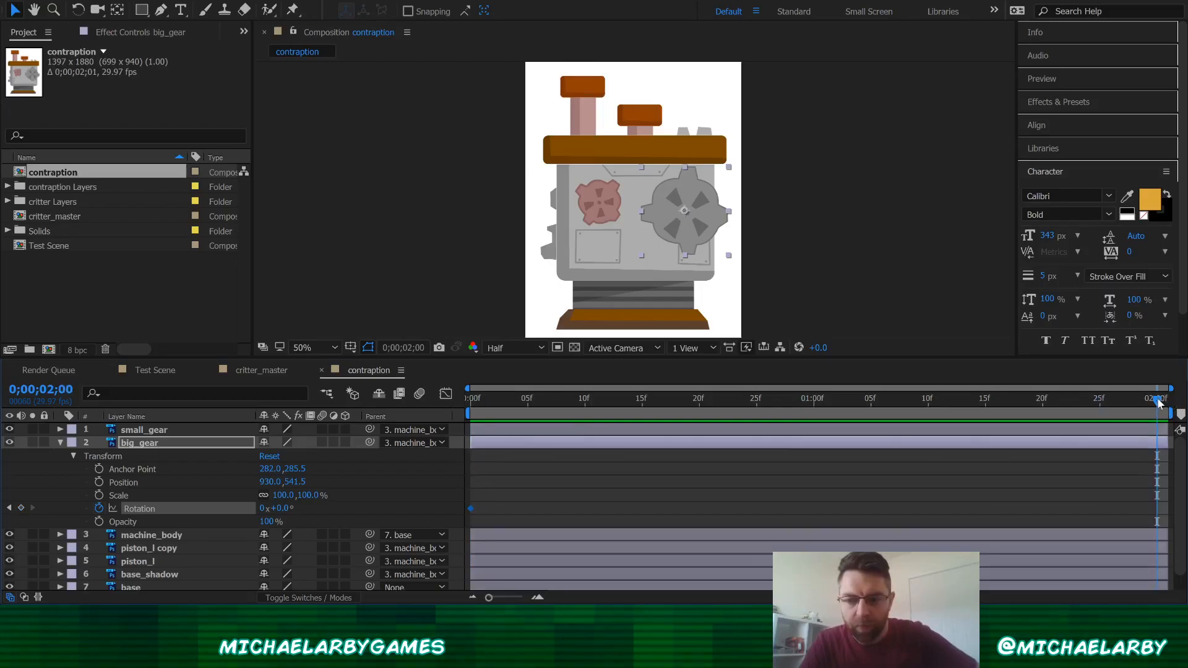
pyautogui.click(262, 509)
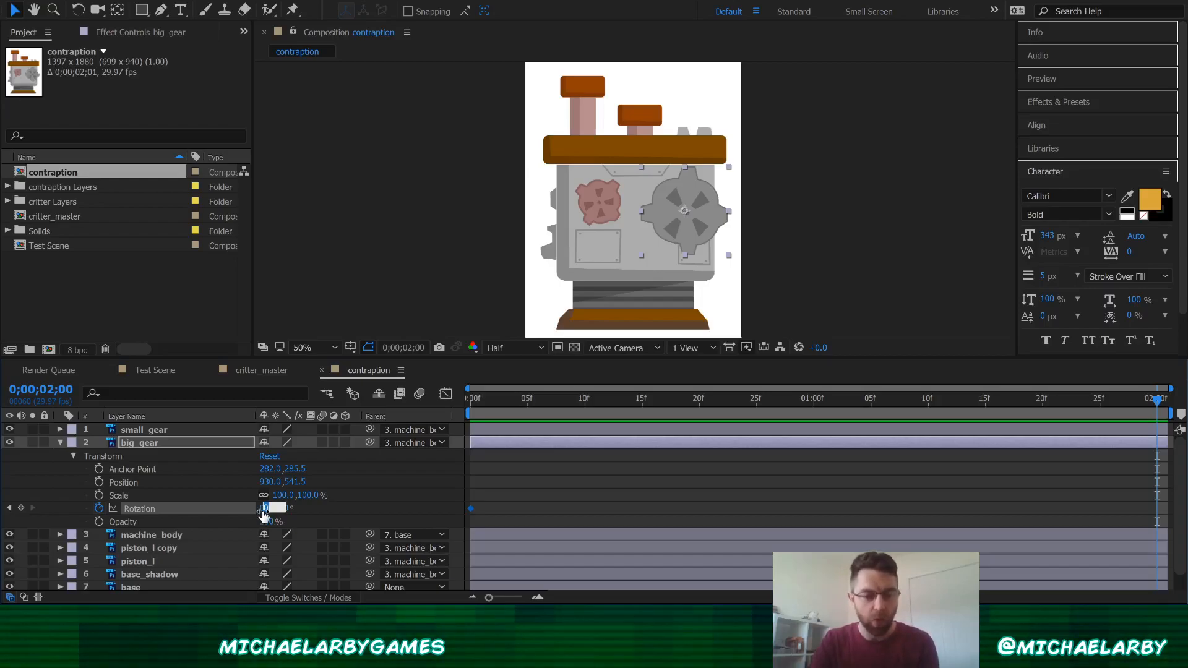
pyautogui.click(354, 509)
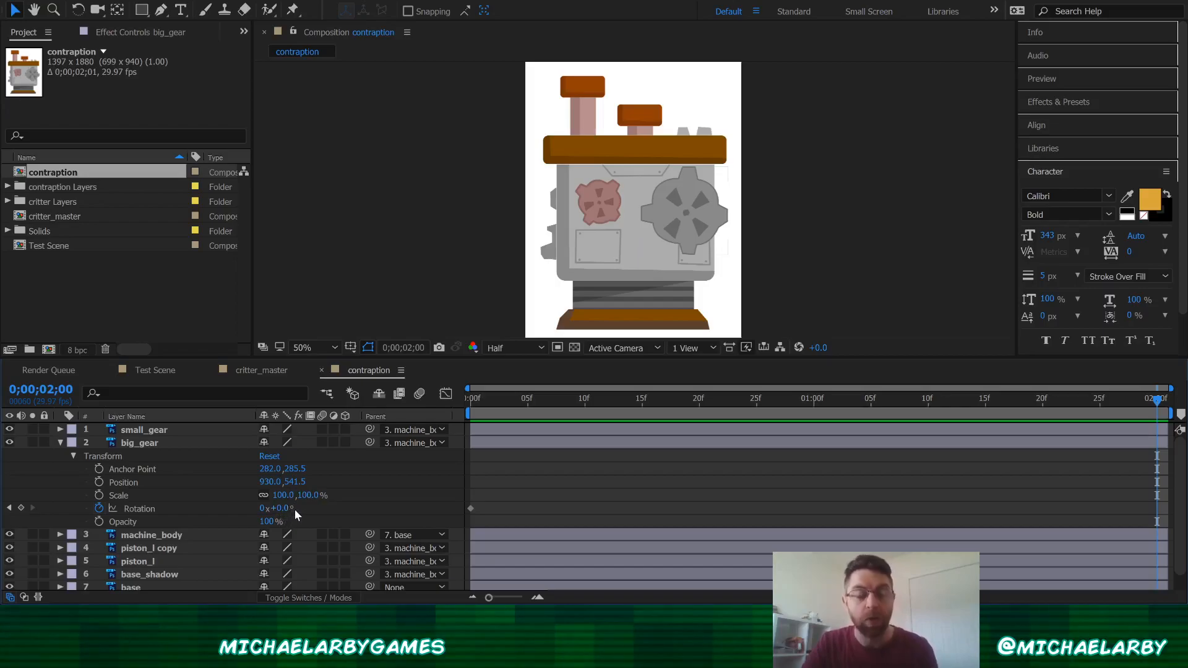
pyautogui.click(287, 509)
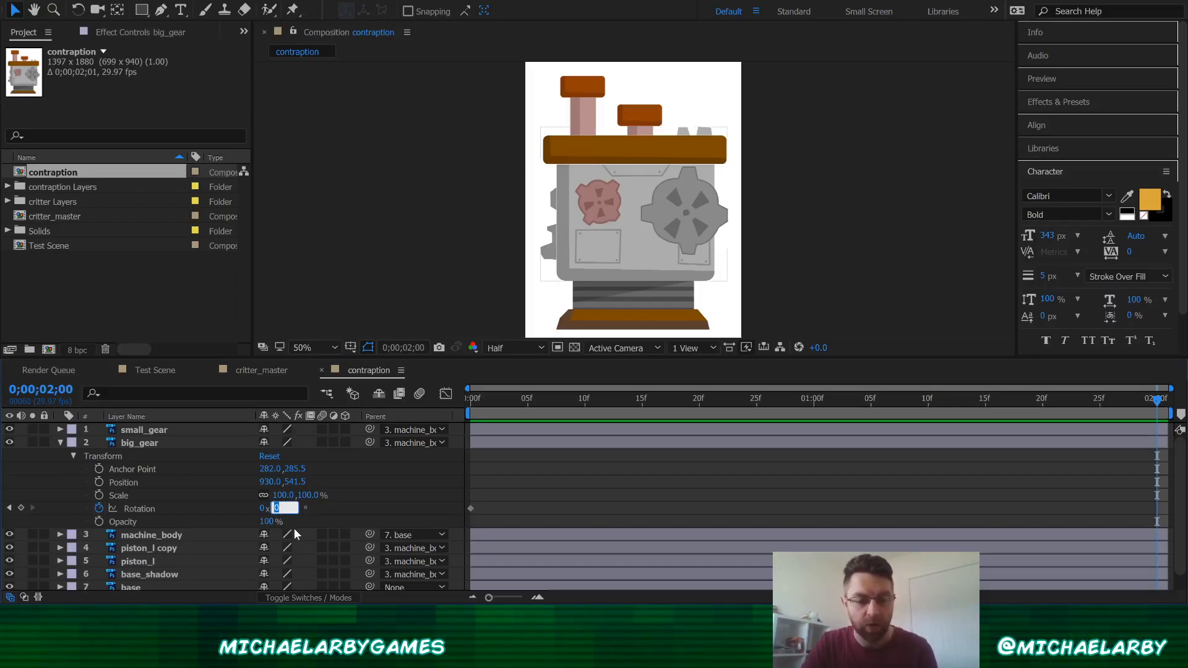
pyautogui.press('Return')
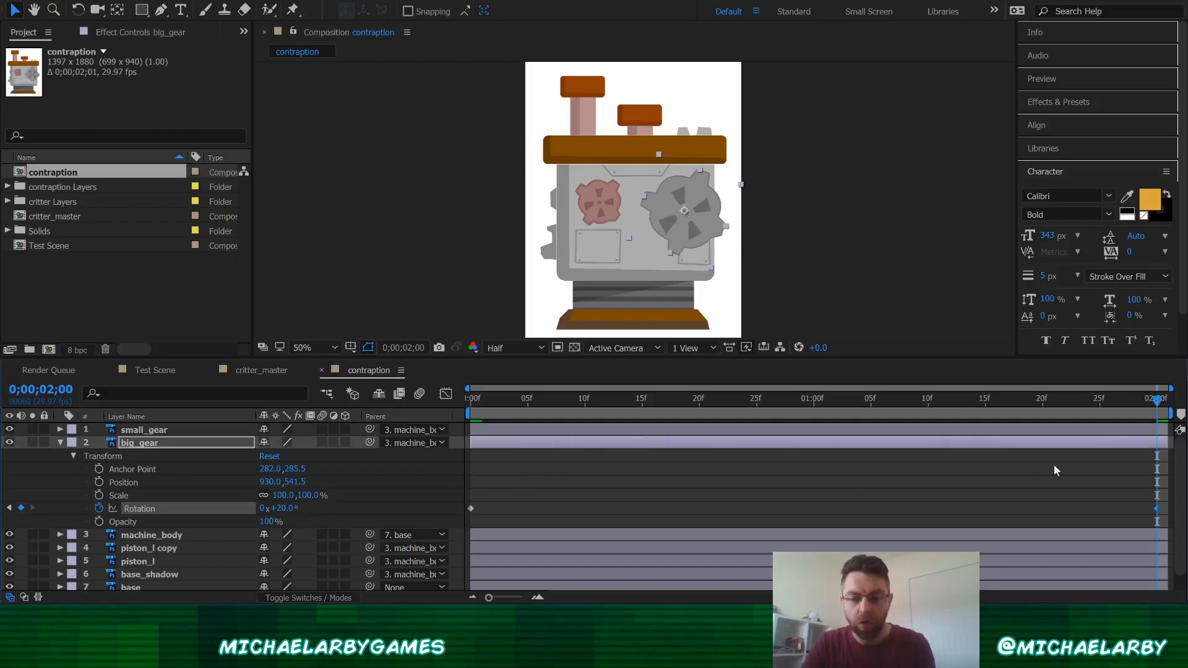
pyautogui.moveTo(1061, 400); pyautogui.dragTo(1163, 409)
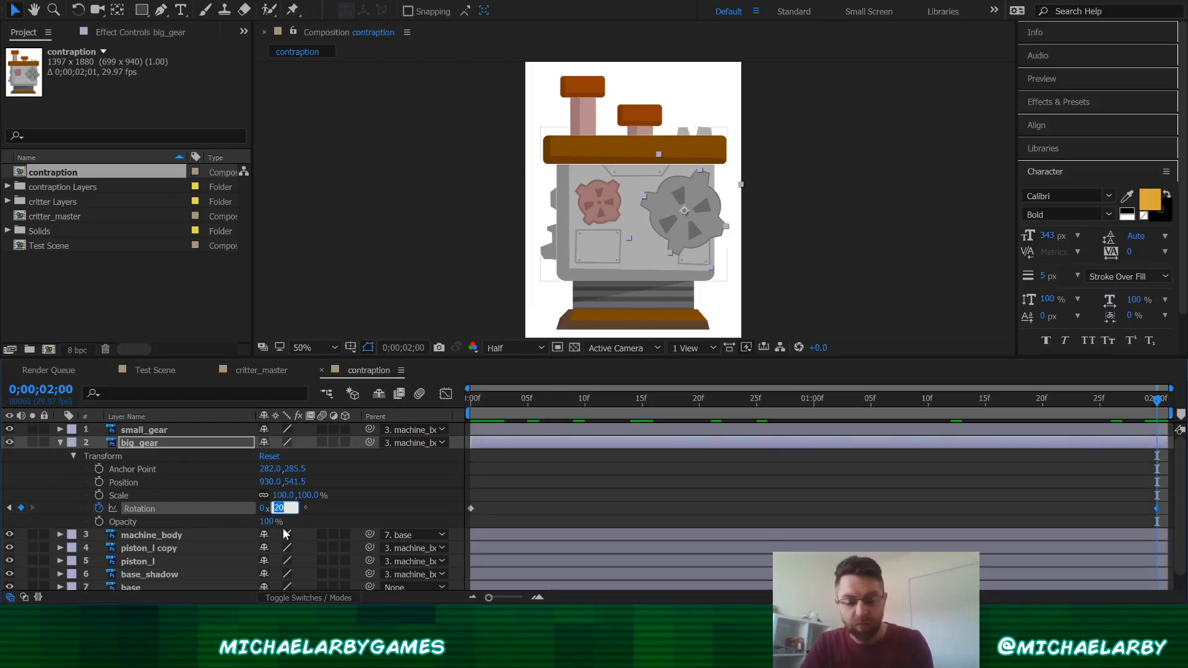
# Step: Set big_gear's Rotation at 0;00;02;00 to one full revolution, 1x+0.0°
pyautogui.write('0')
pyautogui.press('Return')
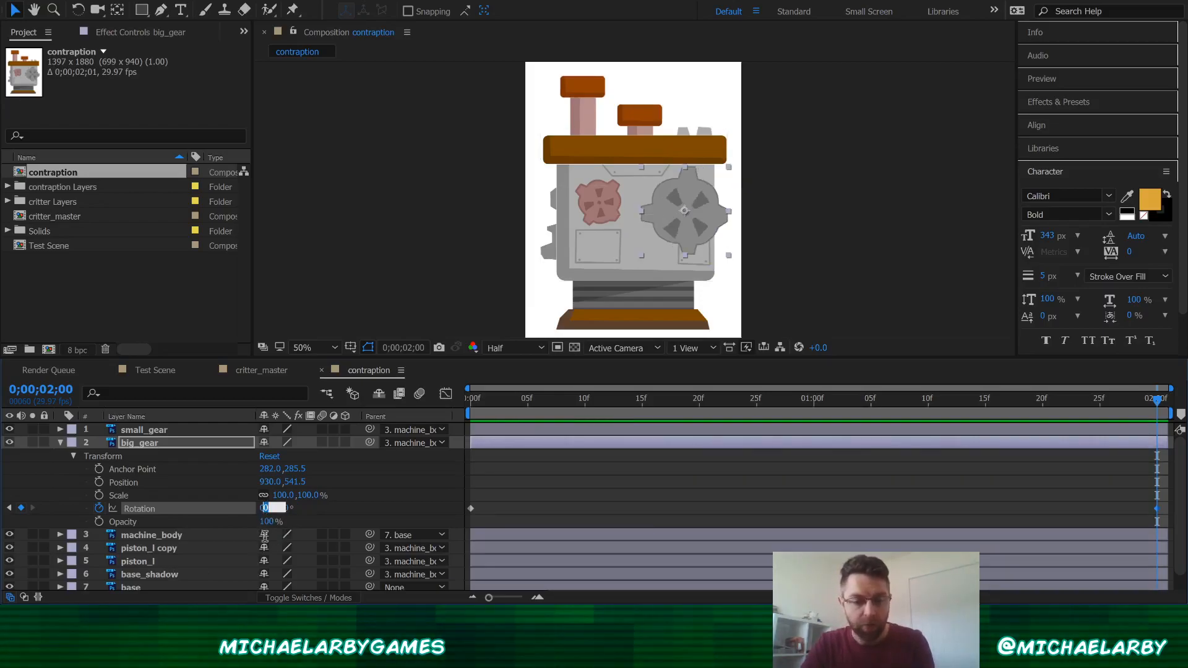
pyautogui.press('Return')
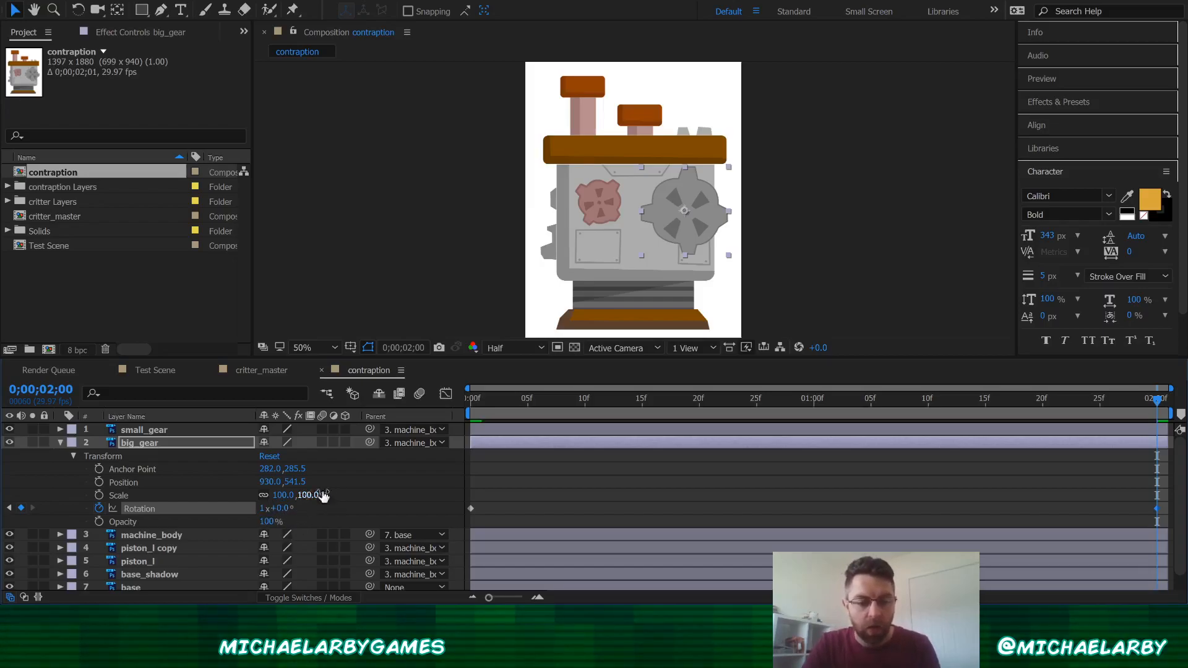
# Step: Preview big_gear's full rotation from frame 0, and stop the playback
pyautogui.click(474, 403)
pyautogui.press('space')
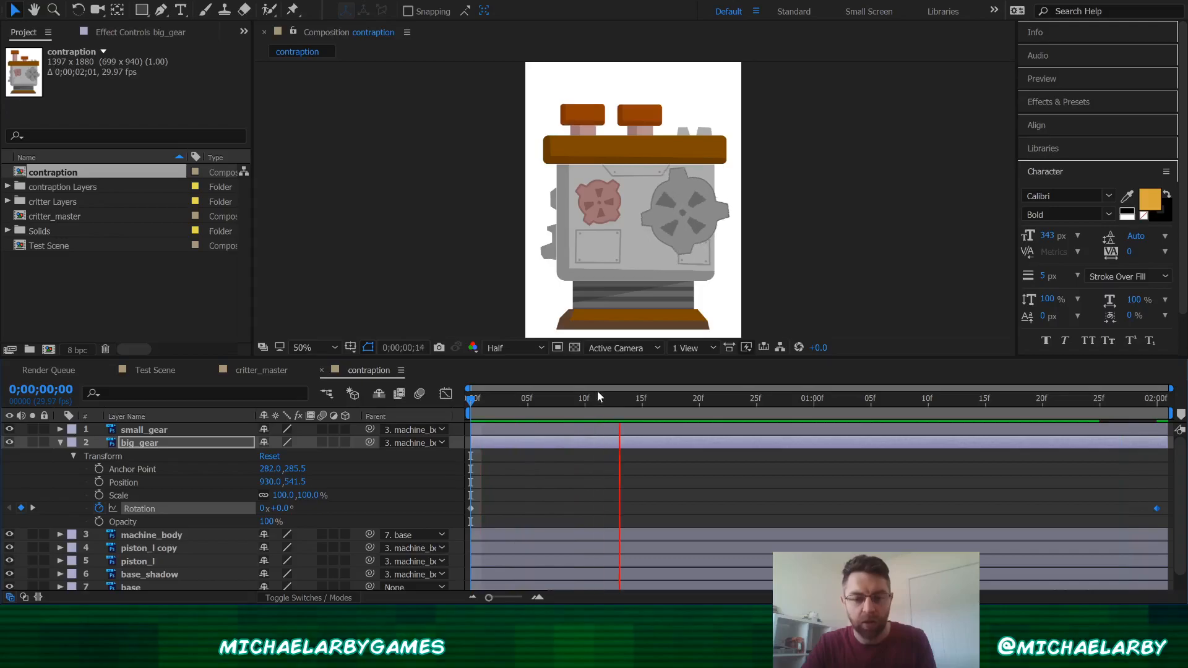
pyautogui.press('space')
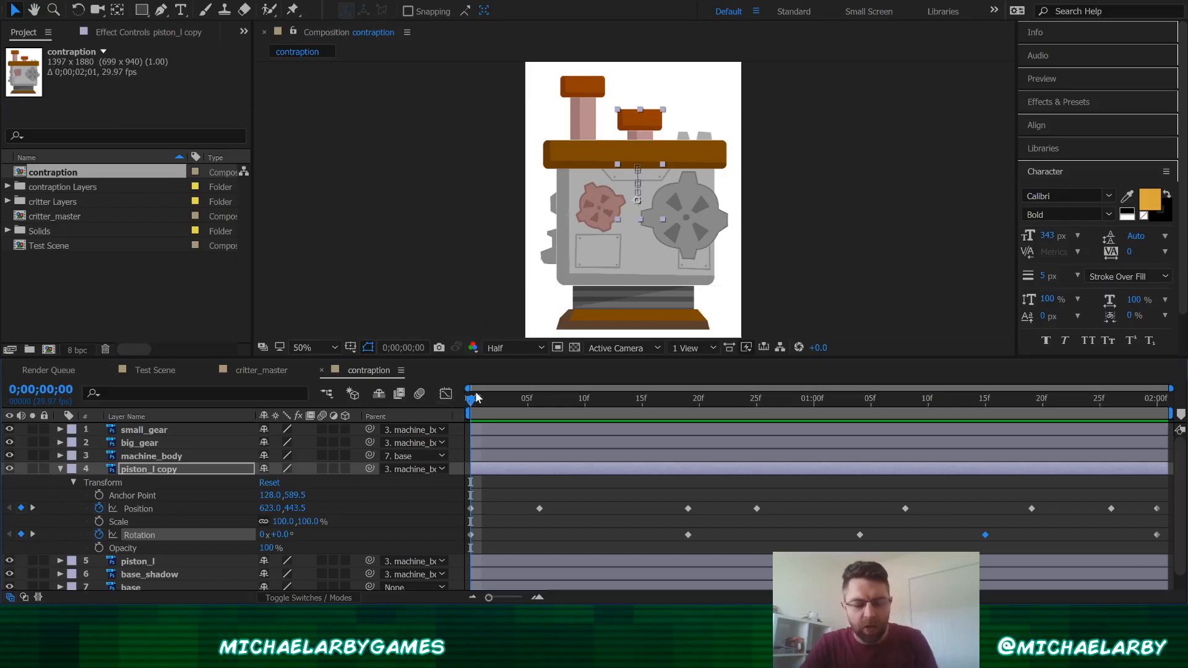
# Step: Preview the whole contraption loop from frame 0, and expand small_gear to examine its Rotation keyframes
pyautogui.press('space')
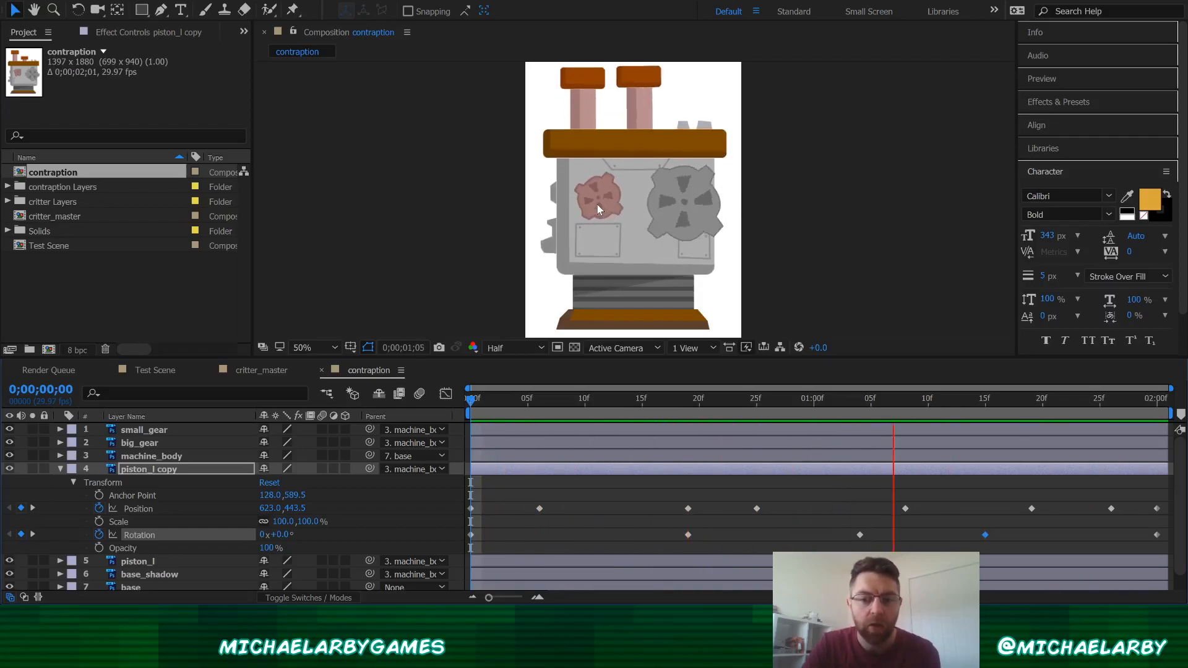
pyautogui.click(60, 429)
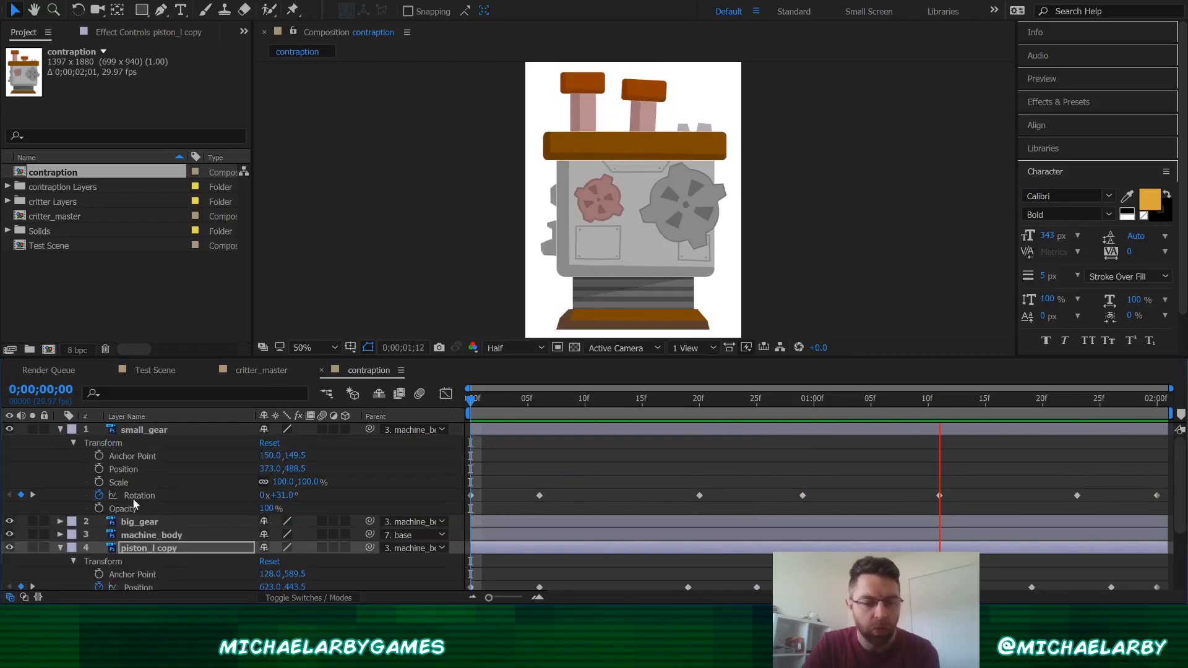